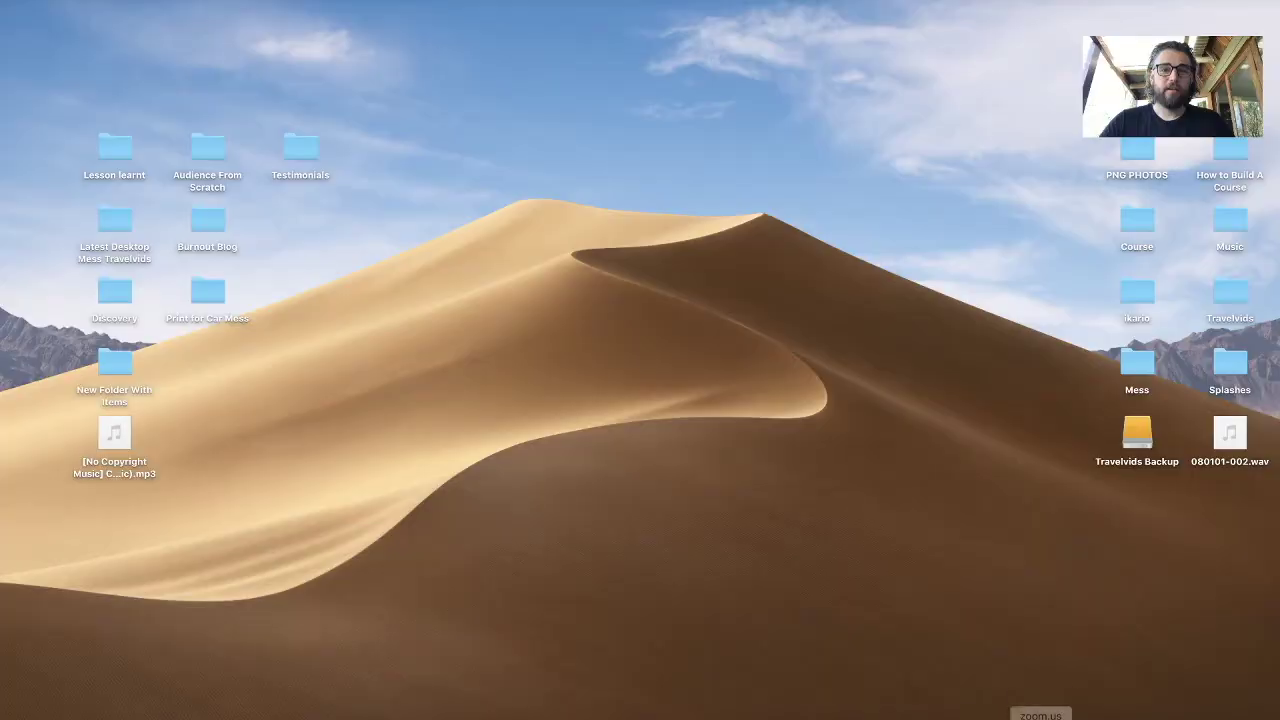
# Launch DaVinci Resolve and create a new project named Coffee Shop.
pyautogui.click(1111, 714)
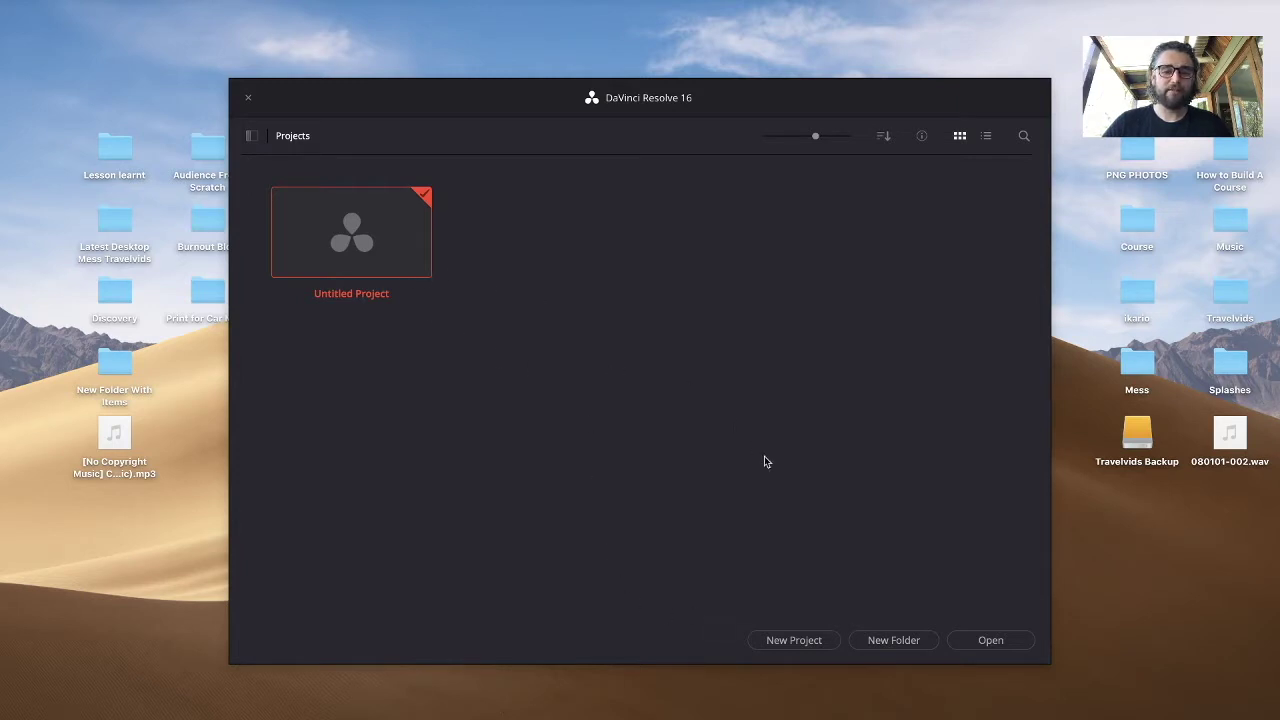
pyautogui.click(794, 640)
pyautogui.press('BackSpace')
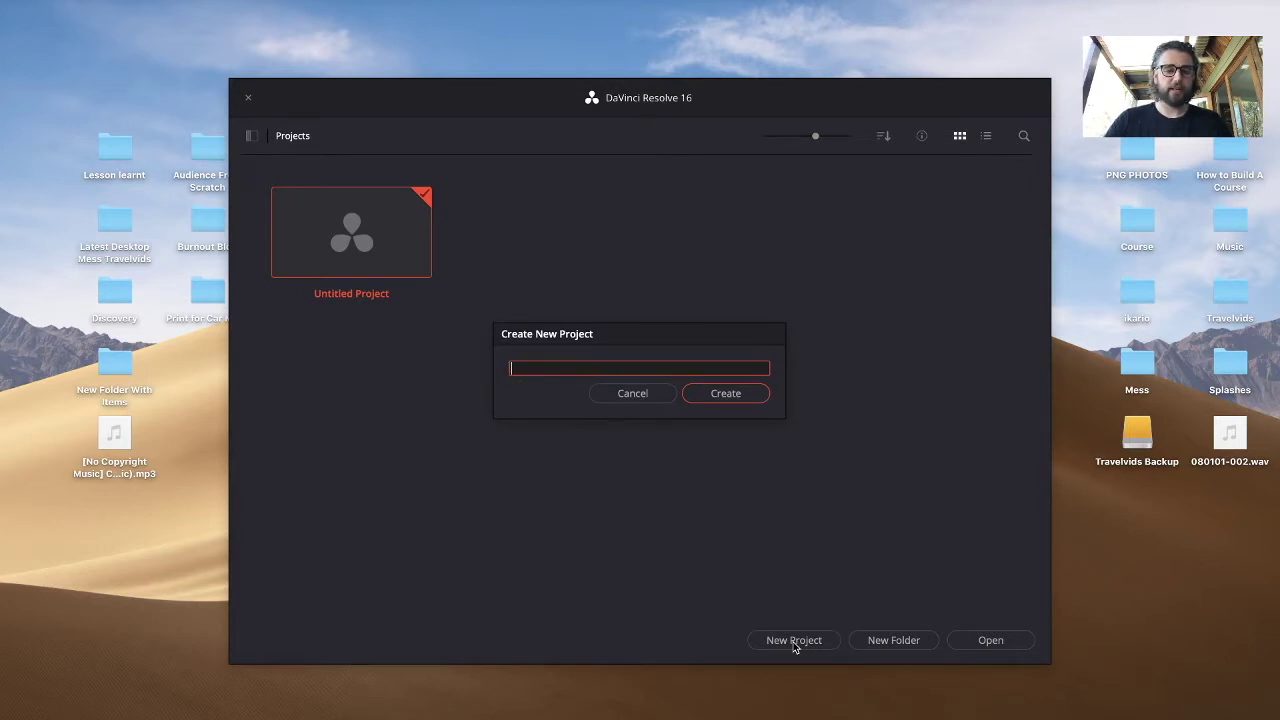
pyautogui.write('Coffee Shop')
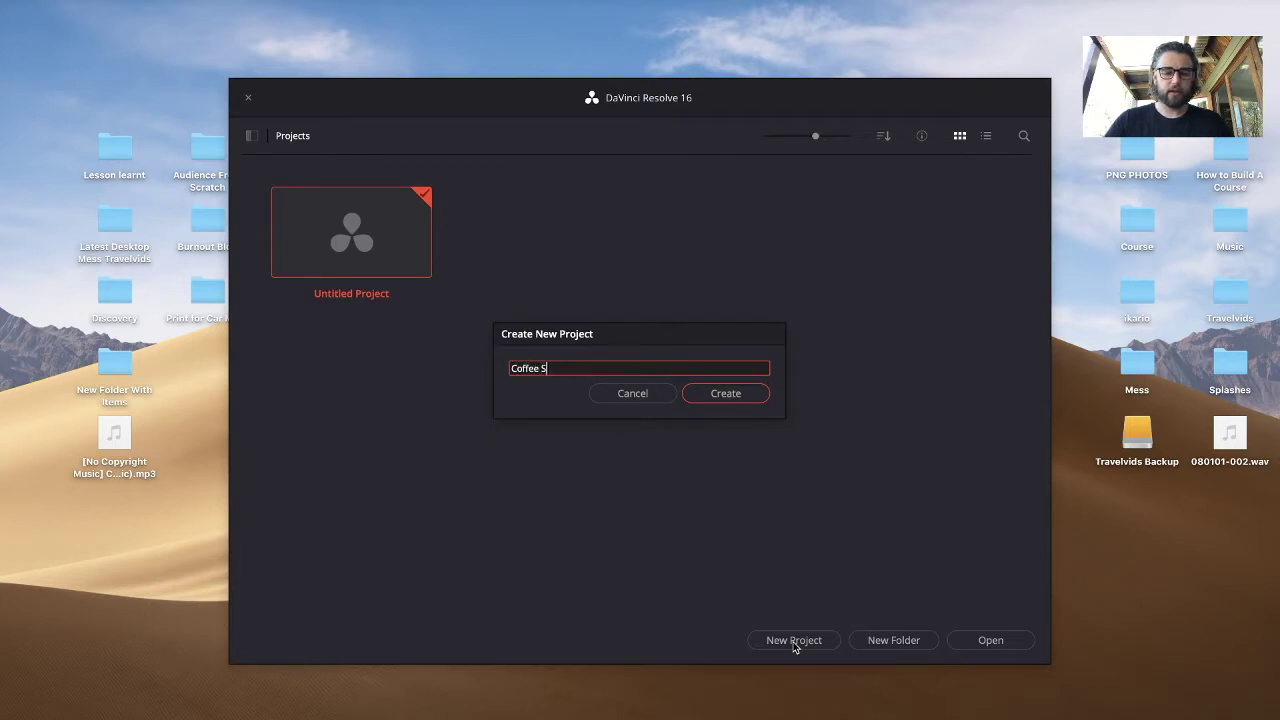
pyautogui.click(738, 393)
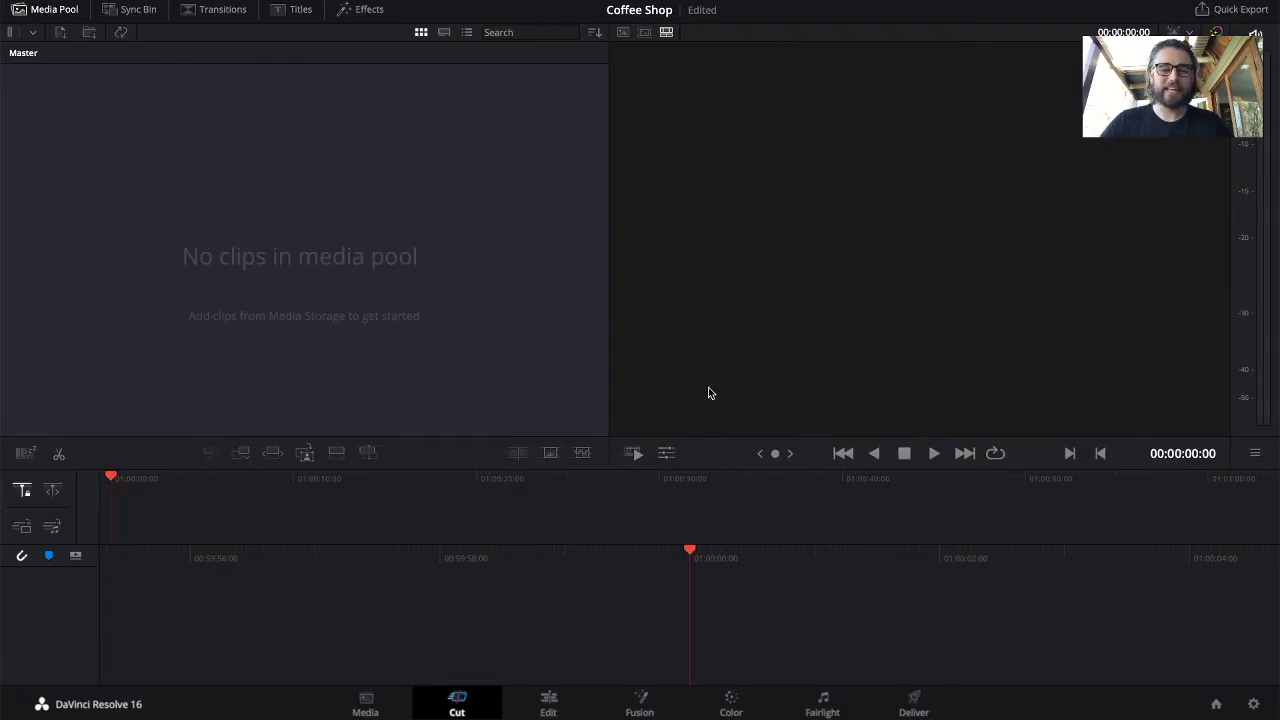
# Look over the Edit and Color pages and open the Media page.
pyautogui.click(548, 703)
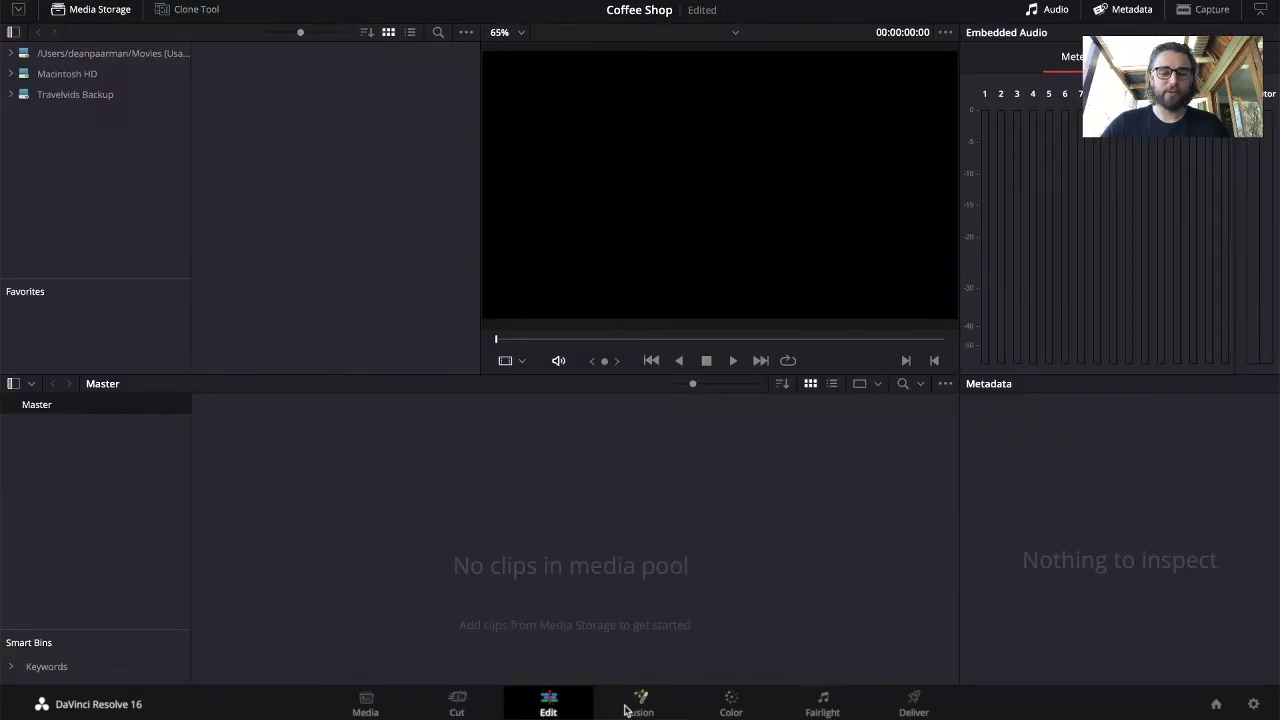
pyautogui.click(735, 708)
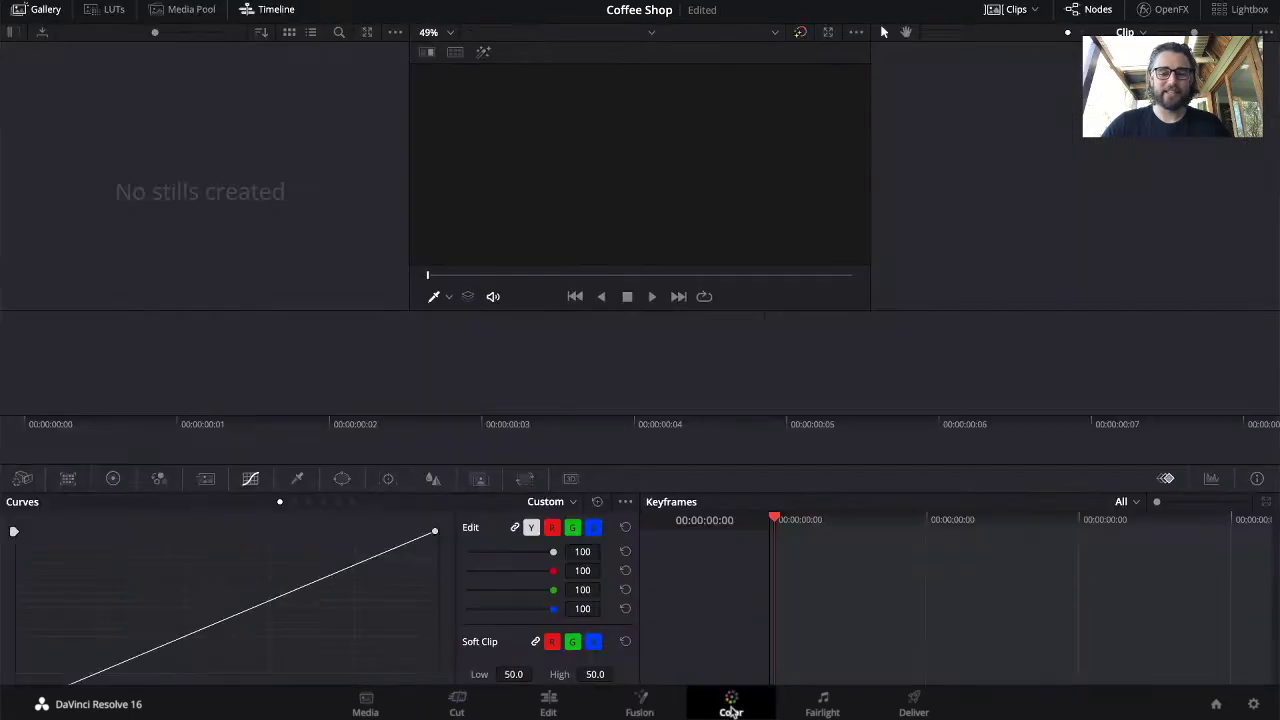
pyautogui.click(366, 703)
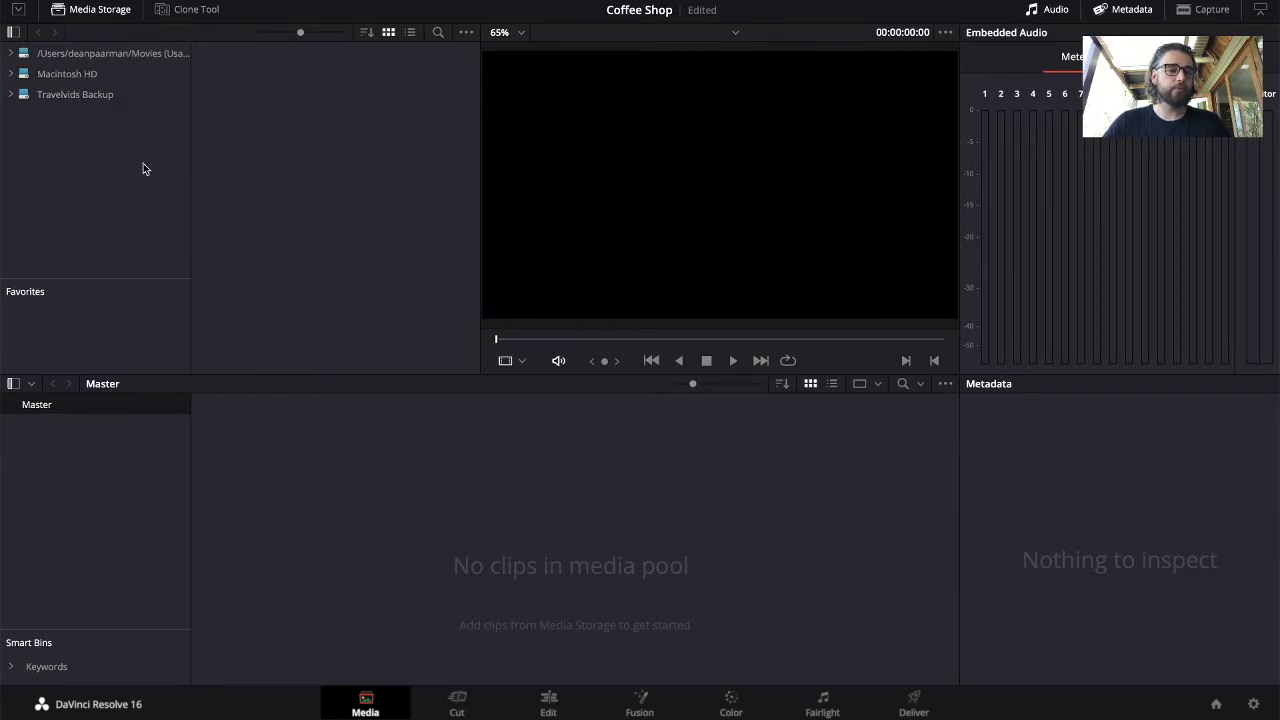
# Open the Footage folder on the Travelvids Backup drive in the media storage.
pyautogui.click(46, 99)
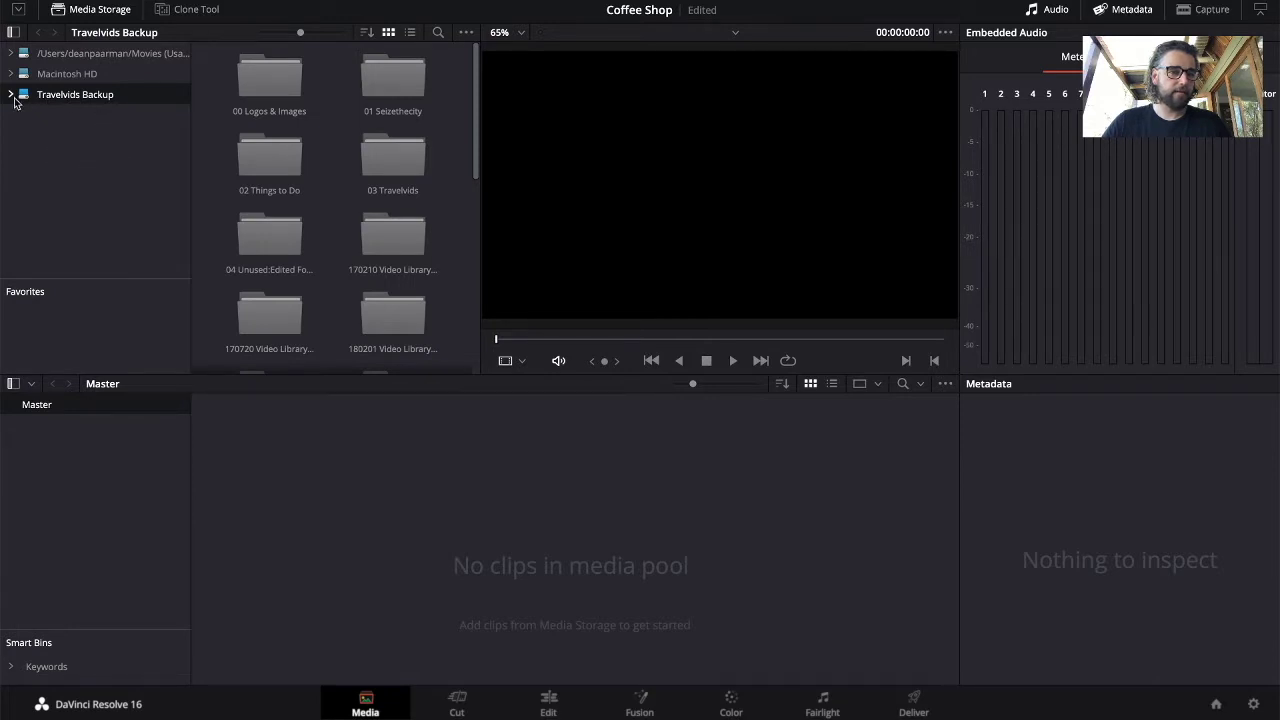
pyautogui.scroll(-10, 388, 191)
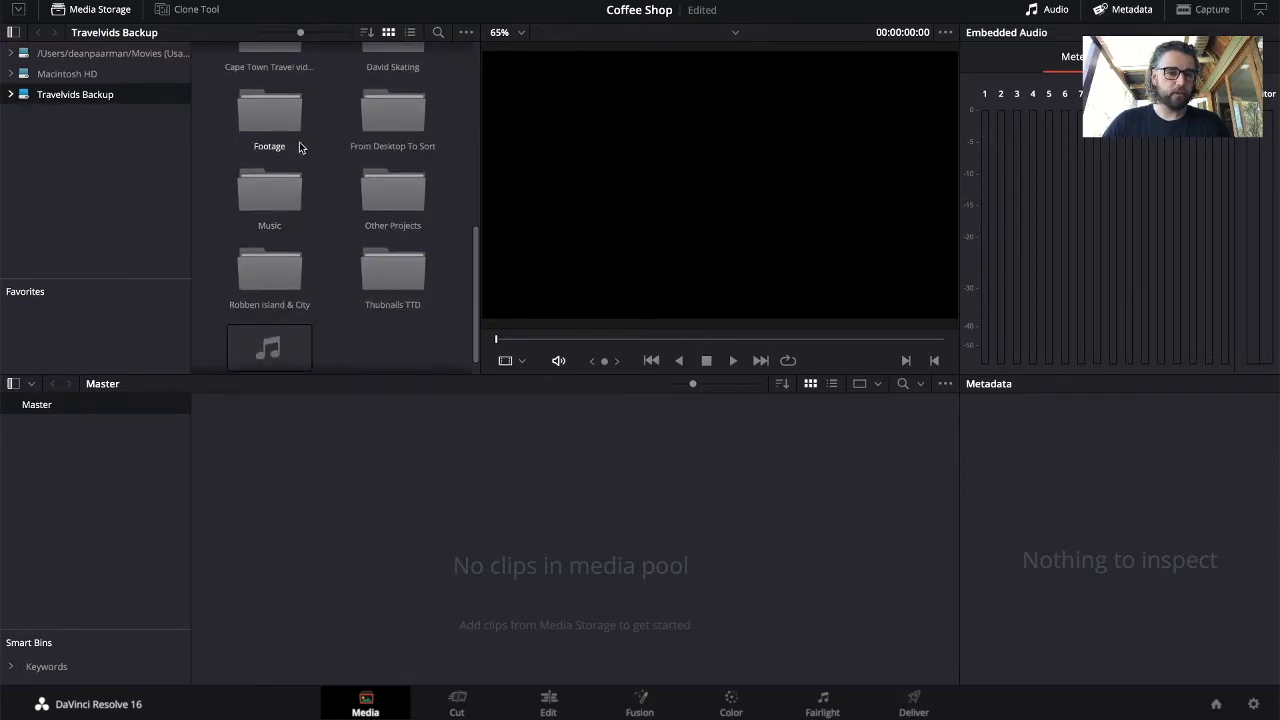
pyautogui.click(269, 115)
pyautogui.doubleClick(269, 117)
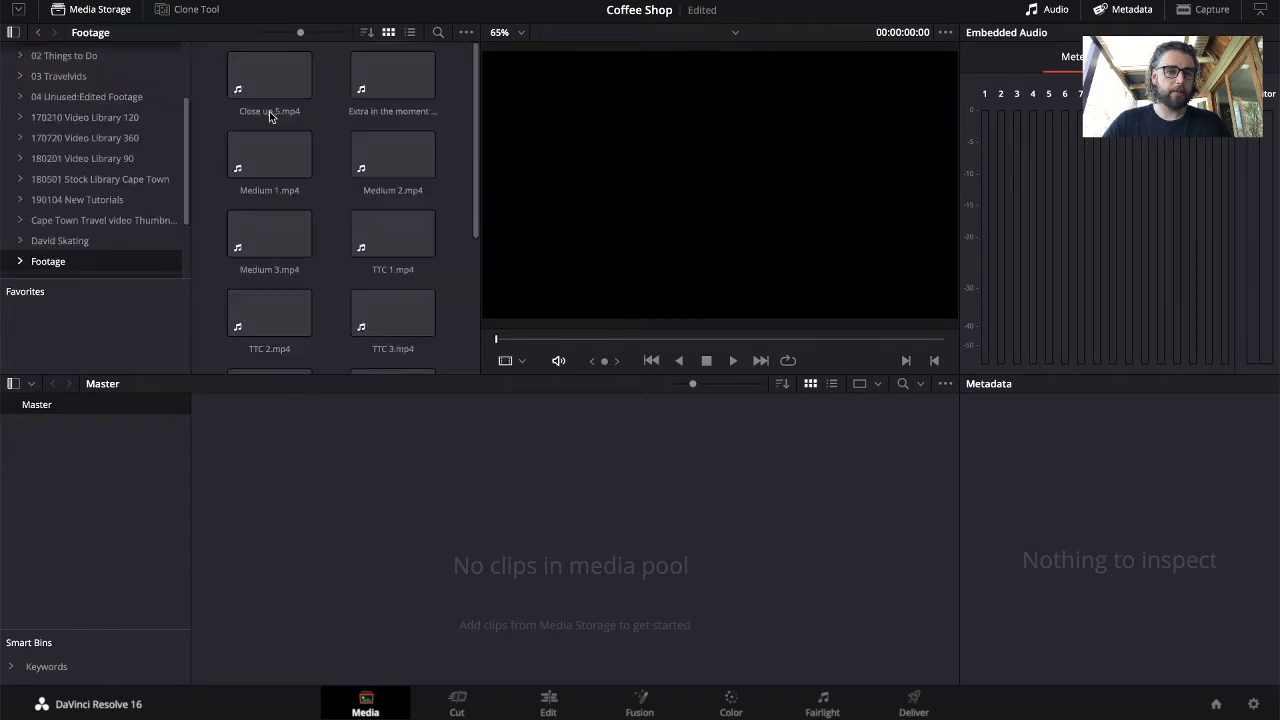
# Add Close up 5.mp4 and Extra in the moment 1.mp4 to the media pool, changing the project frame rate to match the clips.
pyautogui.click(310, 153)
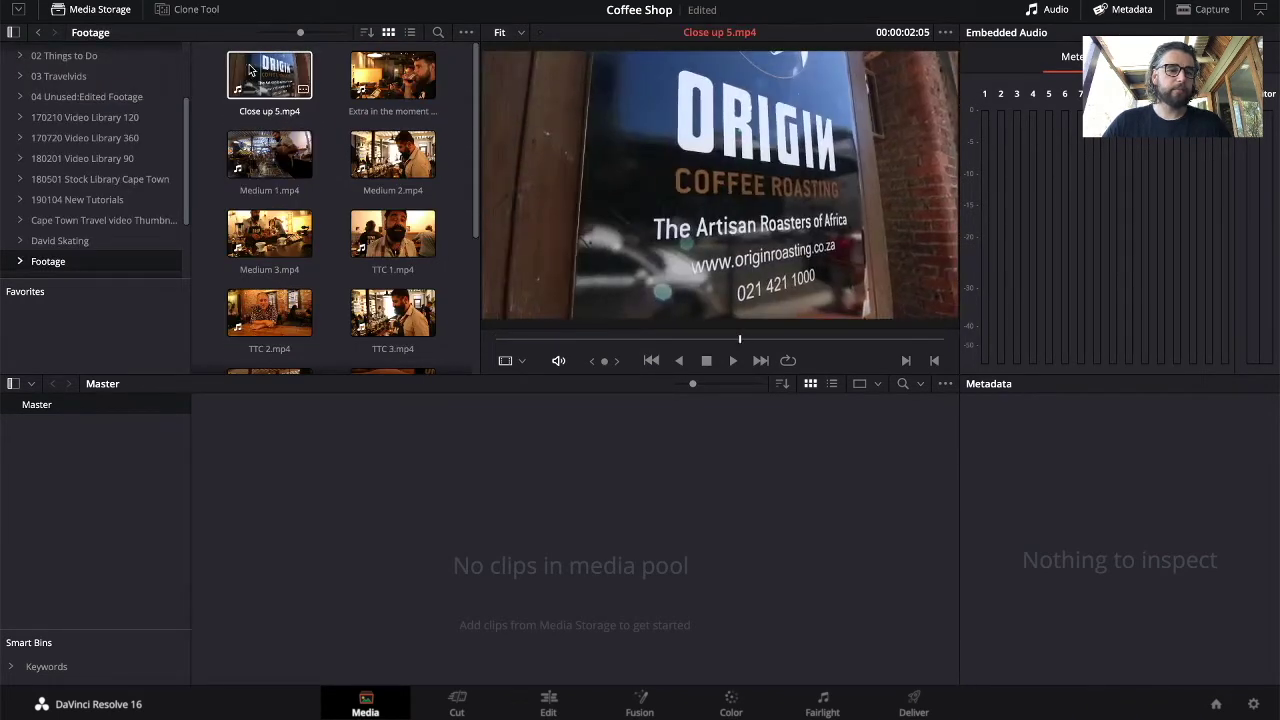
pyautogui.click(265, 75)
pyautogui.hotkey('shift', 'Right')
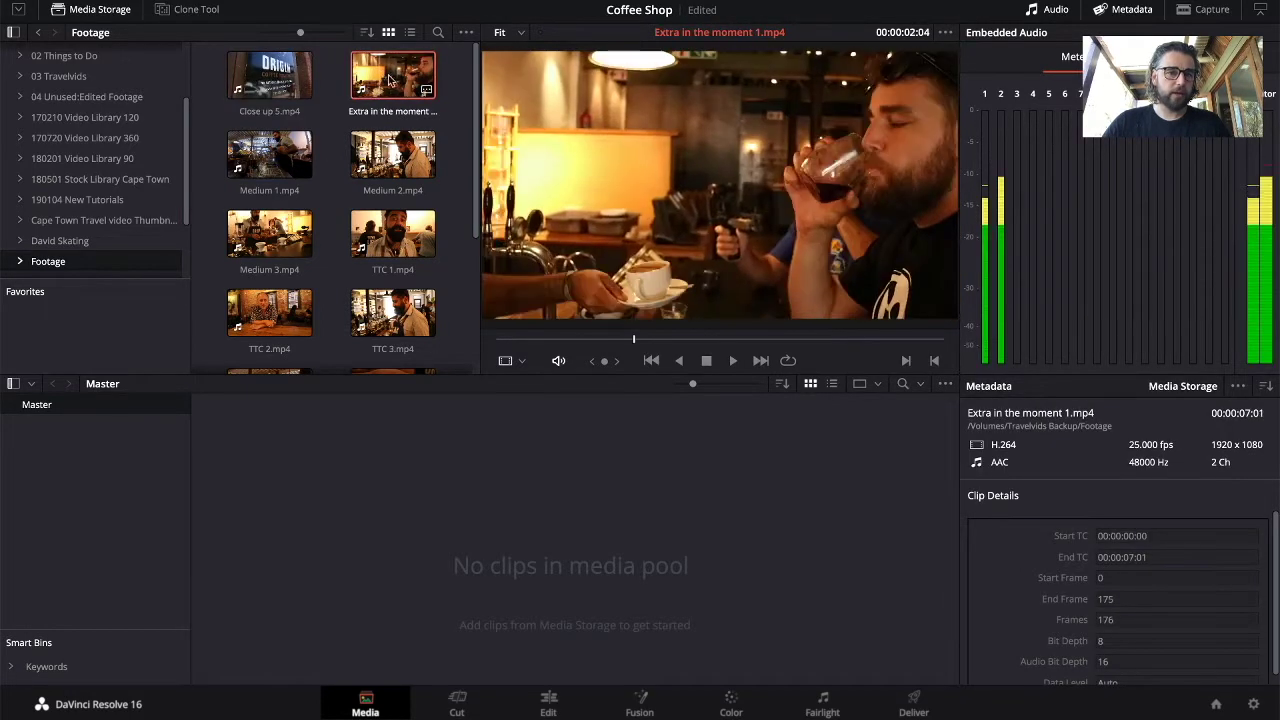
pyautogui.moveTo(275, 75); pyautogui.dragTo(497, 576)
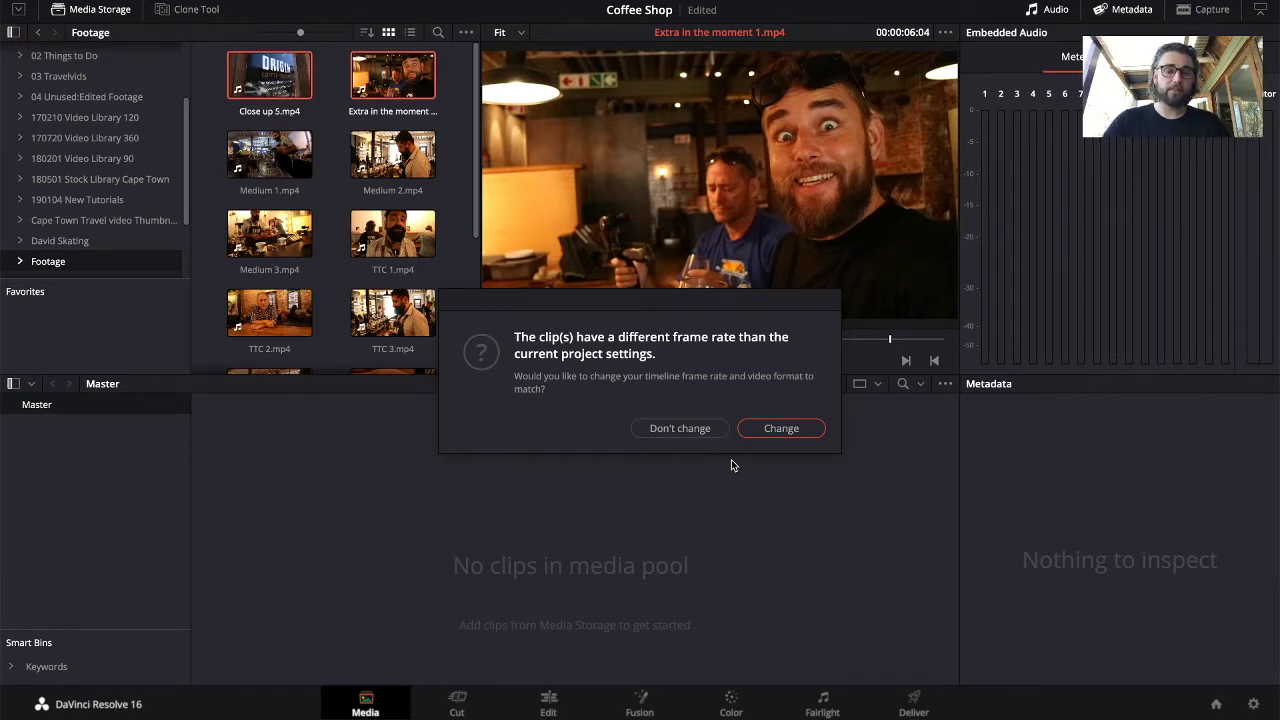
pyautogui.click(777, 429)
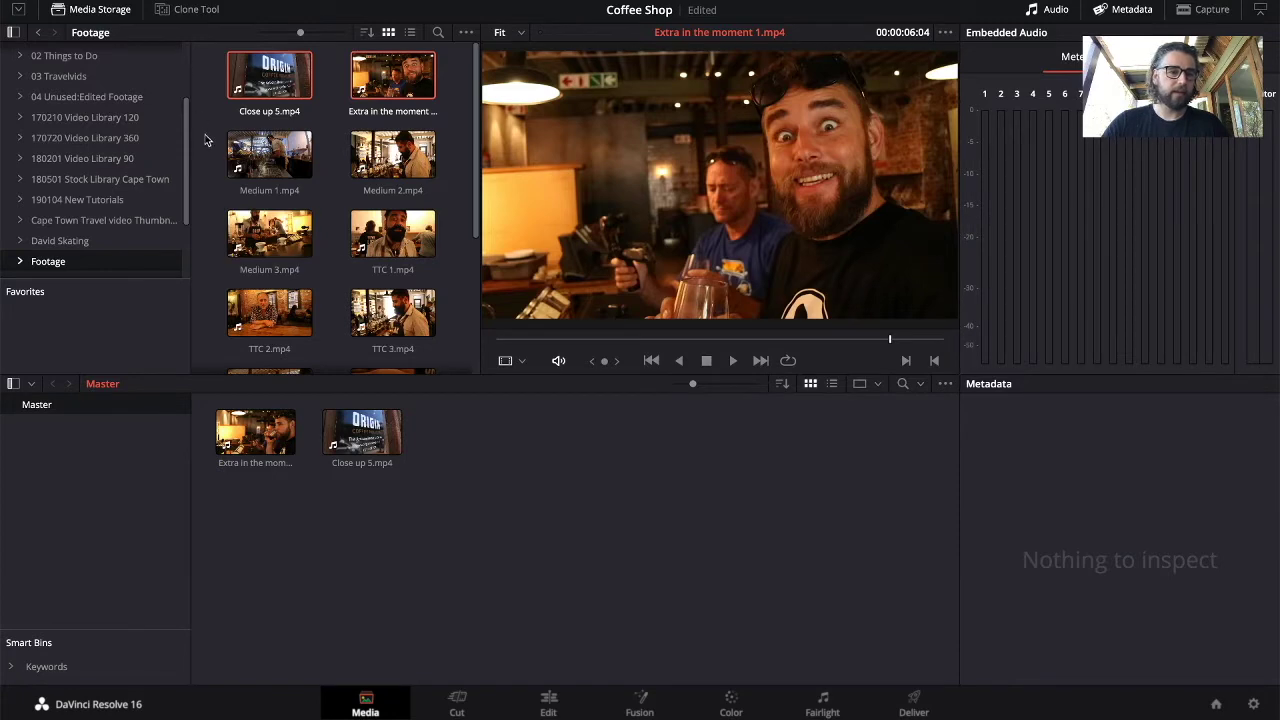
# Add all remaining clips from the Footage folder, starting with Medium 1.mp4, to the media pool.
pyautogui.moveTo(204, 146); pyautogui.dragTo(449, 355)
pyautogui.scroll(5, 449, 355)
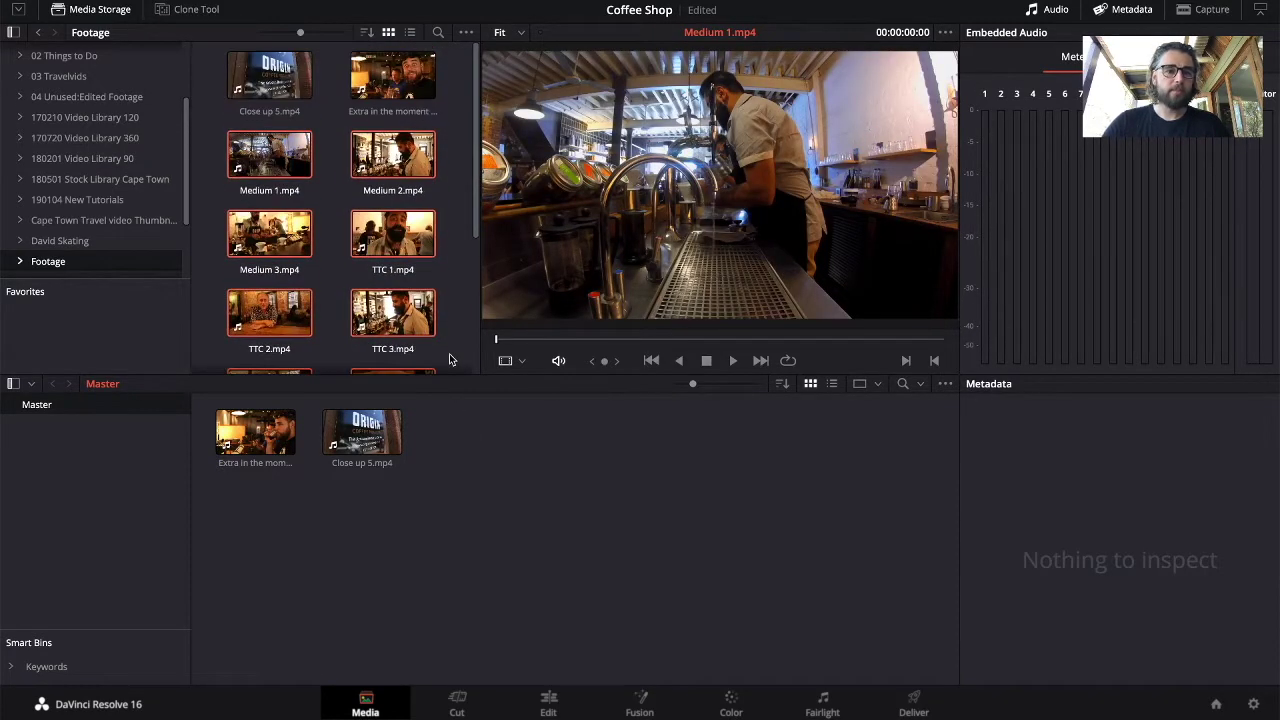
pyautogui.moveTo(265, 157); pyautogui.dragTo(485, 503)
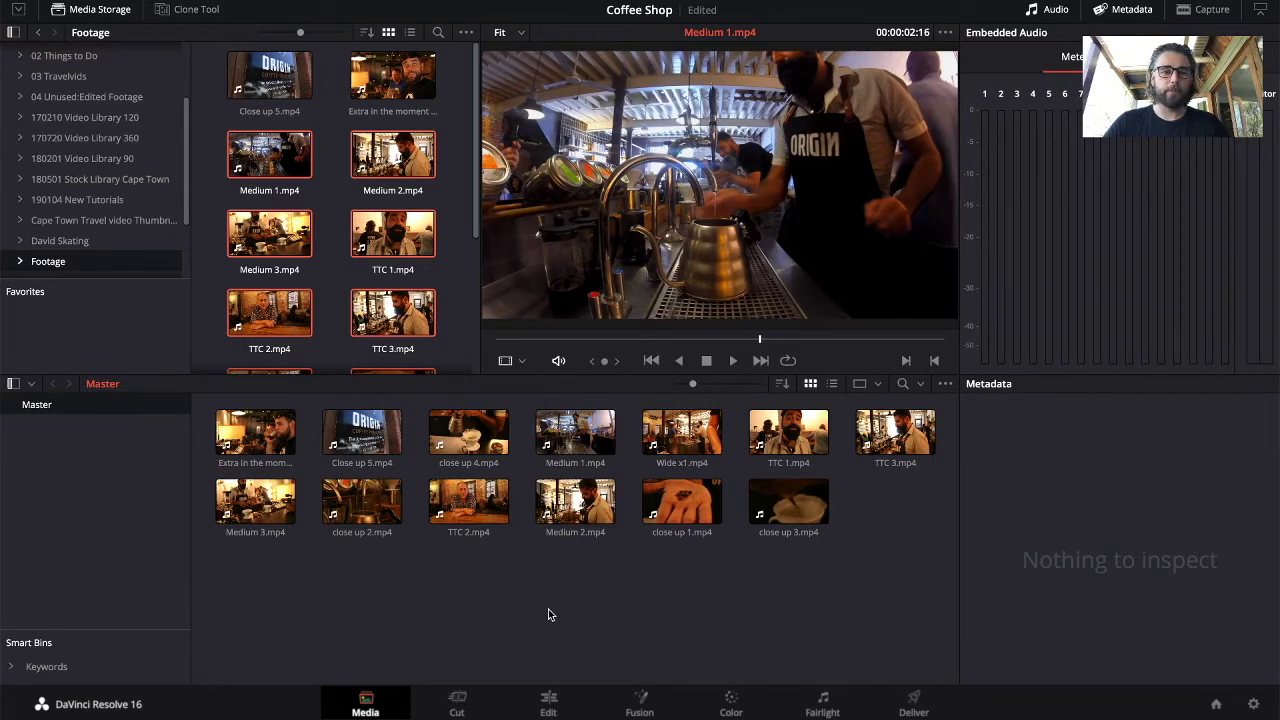
# On the Cut page, start a timeline with Close up 5.mp4 followed by TTC 1.mp4.
pyautogui.click(457, 702)
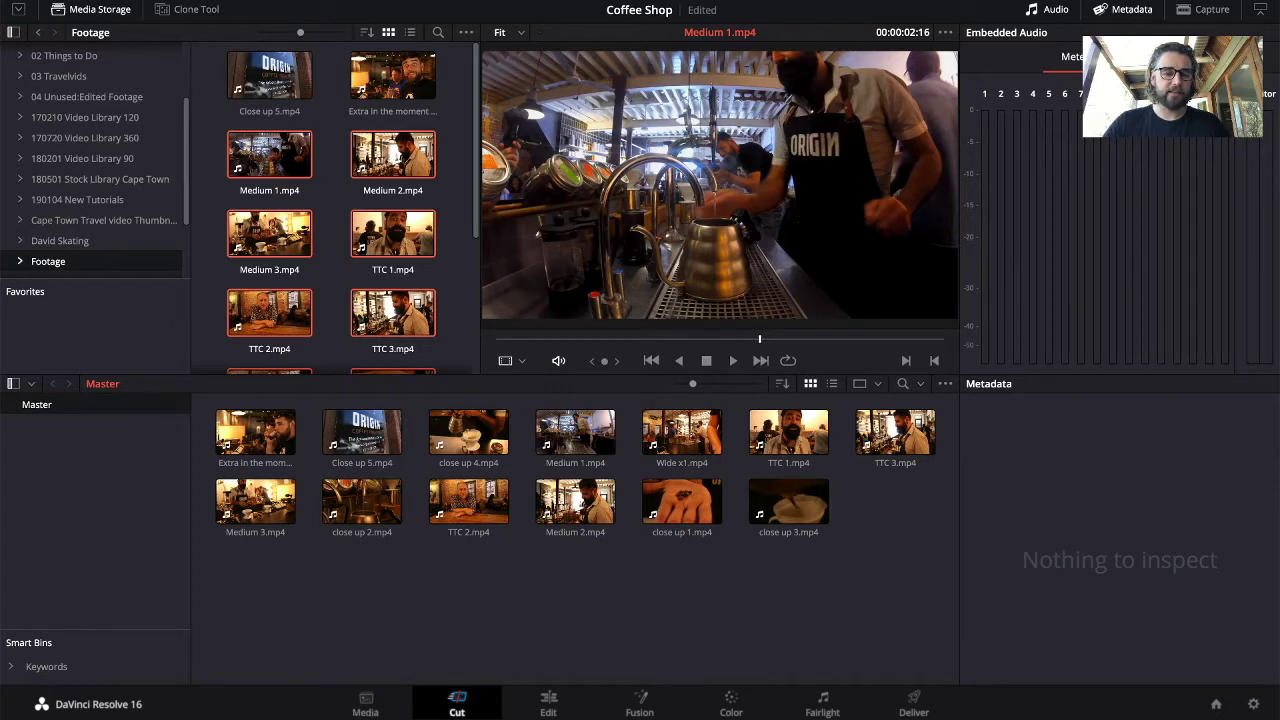
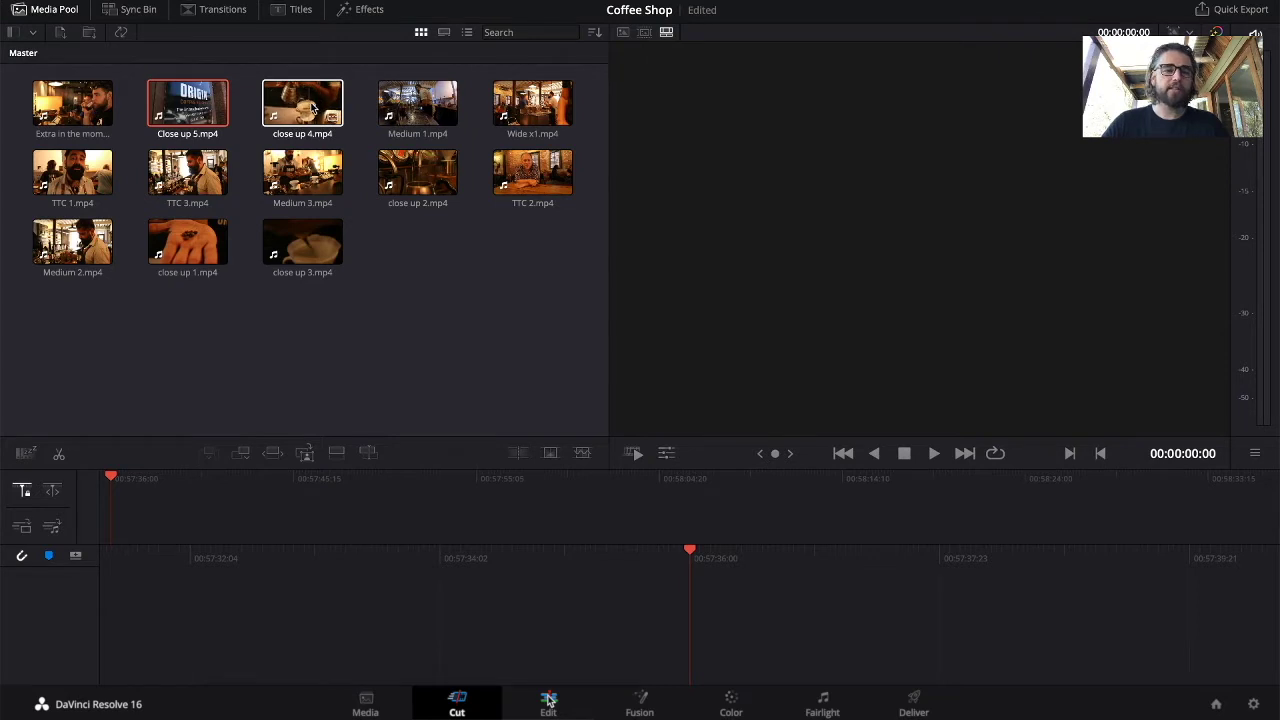
pyautogui.moveTo(180, 102); pyautogui.dragTo(378, 519)
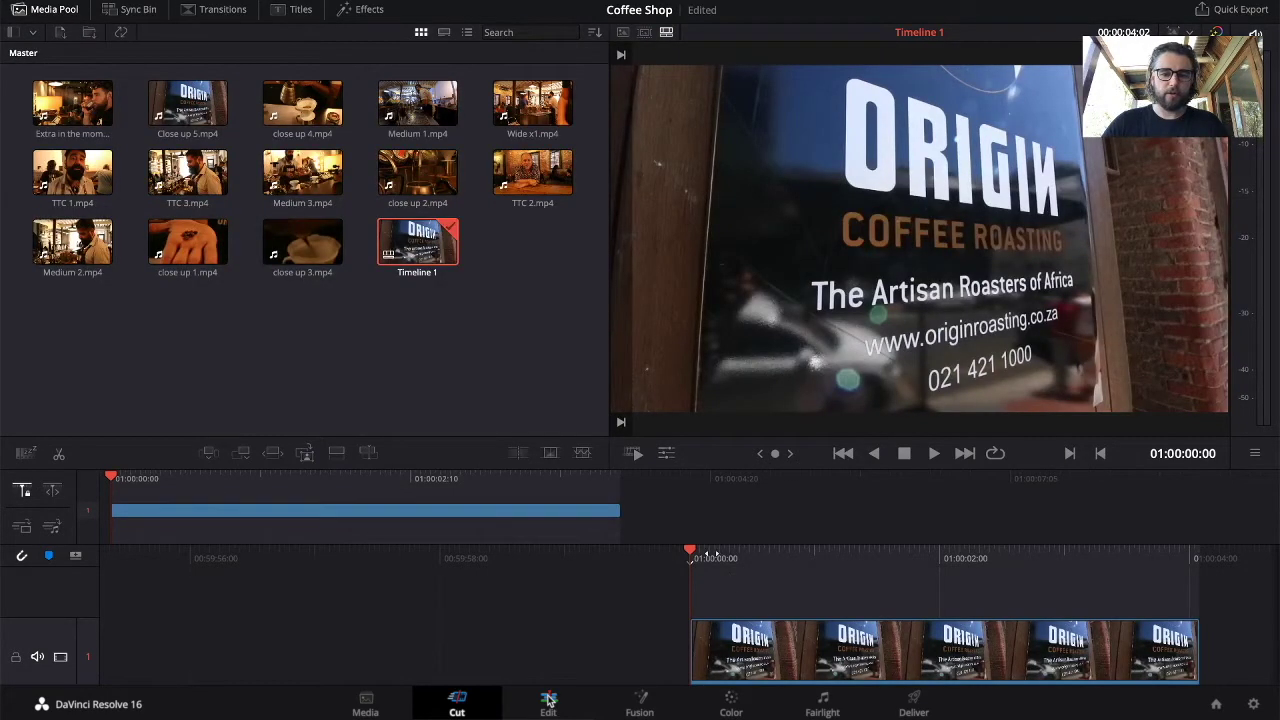
pyautogui.moveTo(373, 481)
pyautogui.mouseDown()
pyautogui.moveTo(204, 482)
pyautogui.moveTo(543, 481)
pyautogui.moveTo(245, 482)
pyautogui.moveTo(392, 481)
pyautogui.mouseUp()
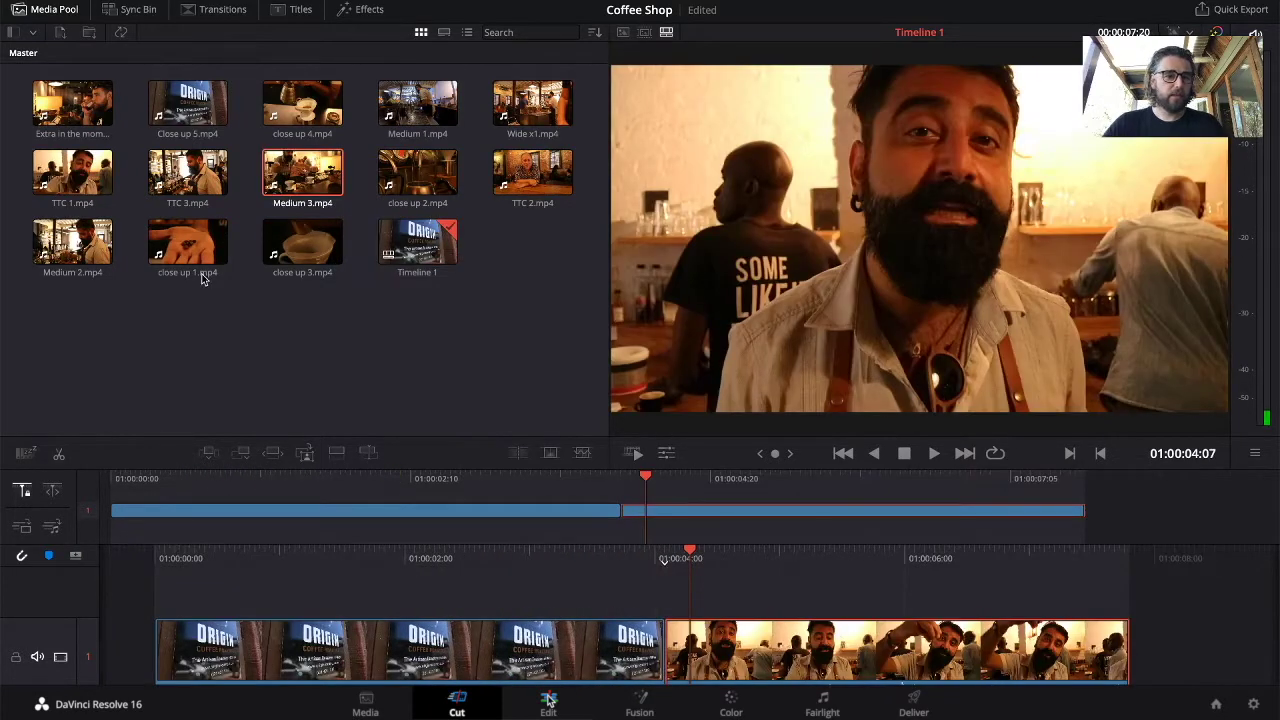
# Append close up 1.mp4, Medium 1.mp4 and close up 2.mp4 to the end of the timeline in that order.
pyautogui.click(195, 257)
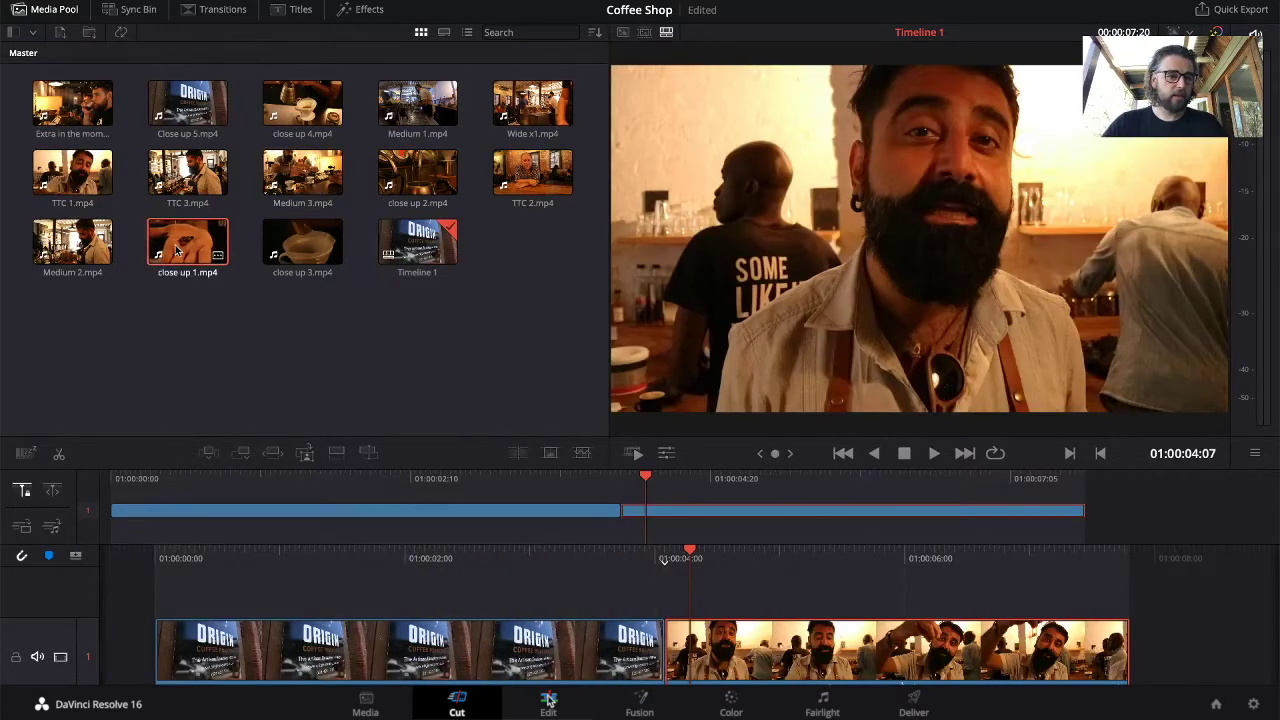
pyautogui.moveTo(177, 250); pyautogui.dragTo(1200, 560)
pyautogui.press('End')
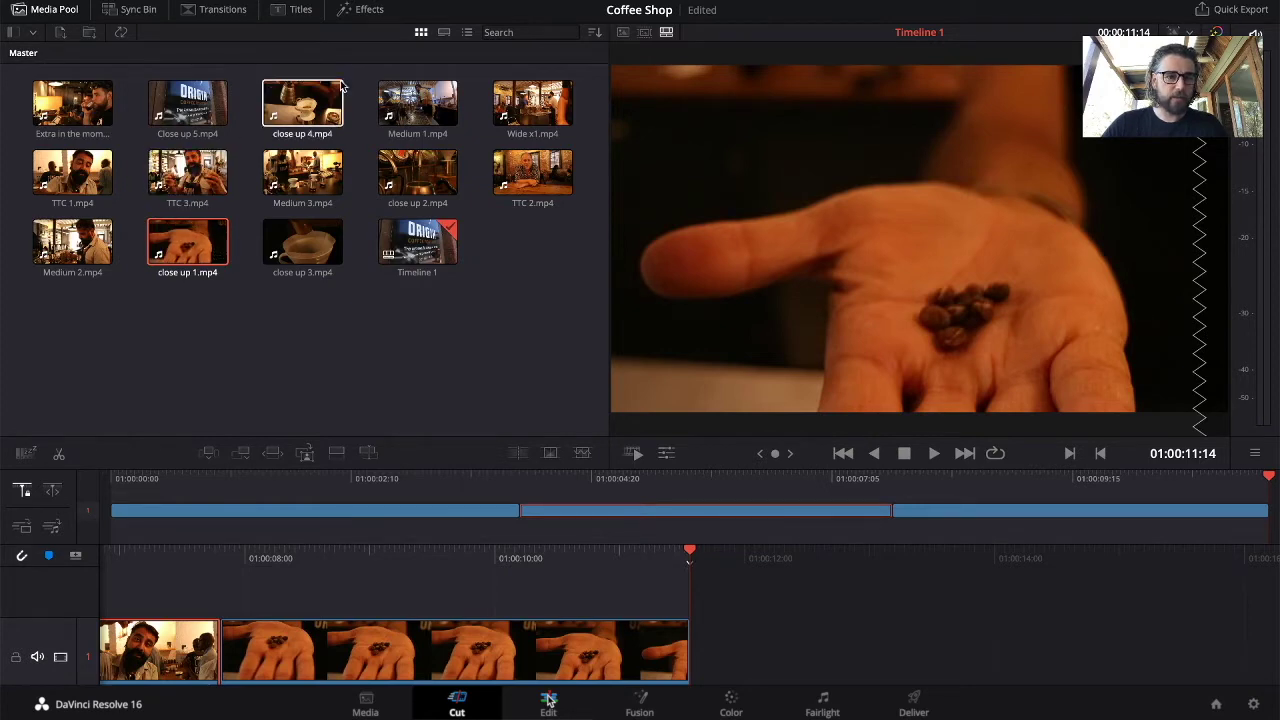
pyautogui.moveTo(403, 113); pyautogui.dragTo(1268, 508)
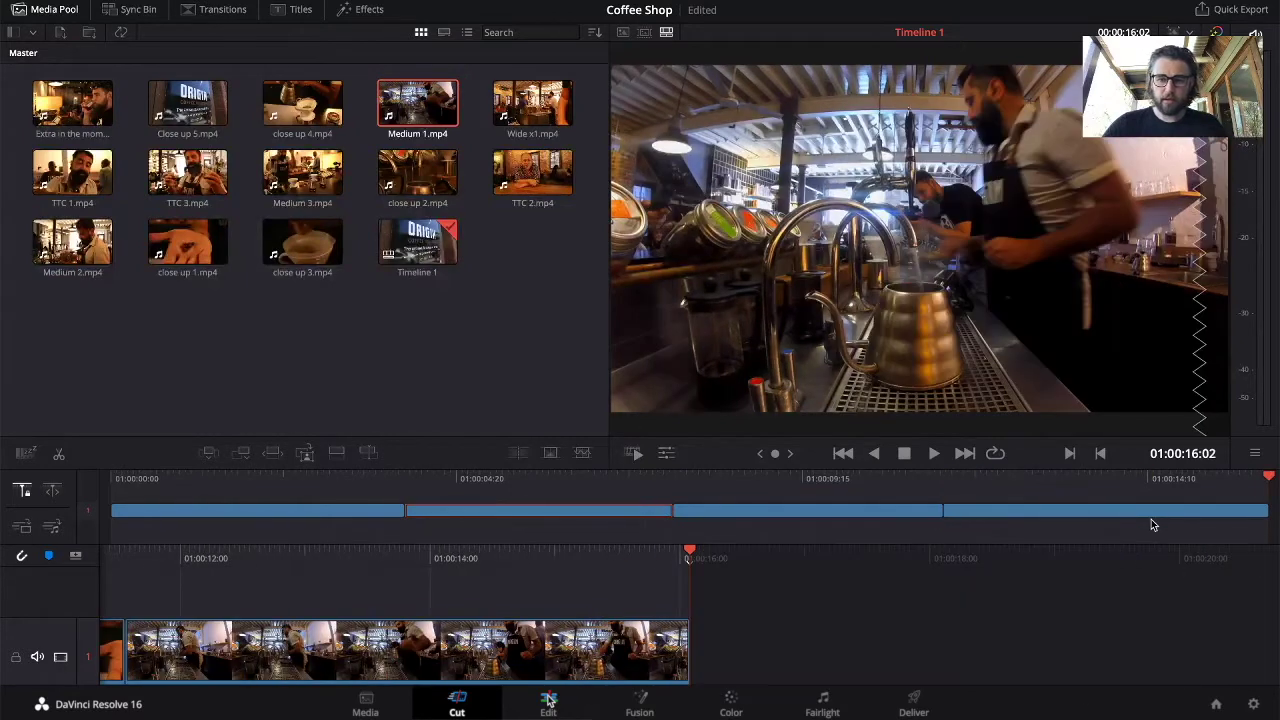
pyautogui.moveTo(405, 178); pyautogui.dragTo(1272, 521)
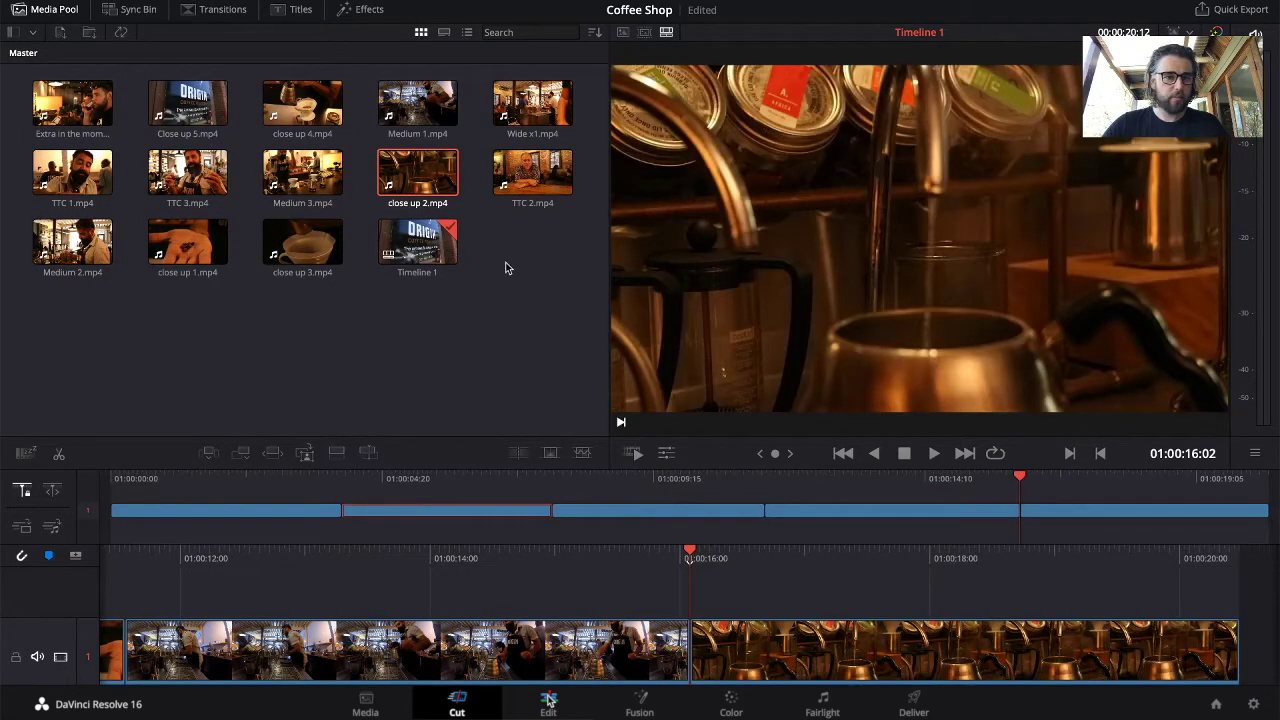
# Append close up 3.mp4, close up 4.mp4 and Medium 2.mp4 to the end of the timeline in that order.
pyautogui.click(300, 105)
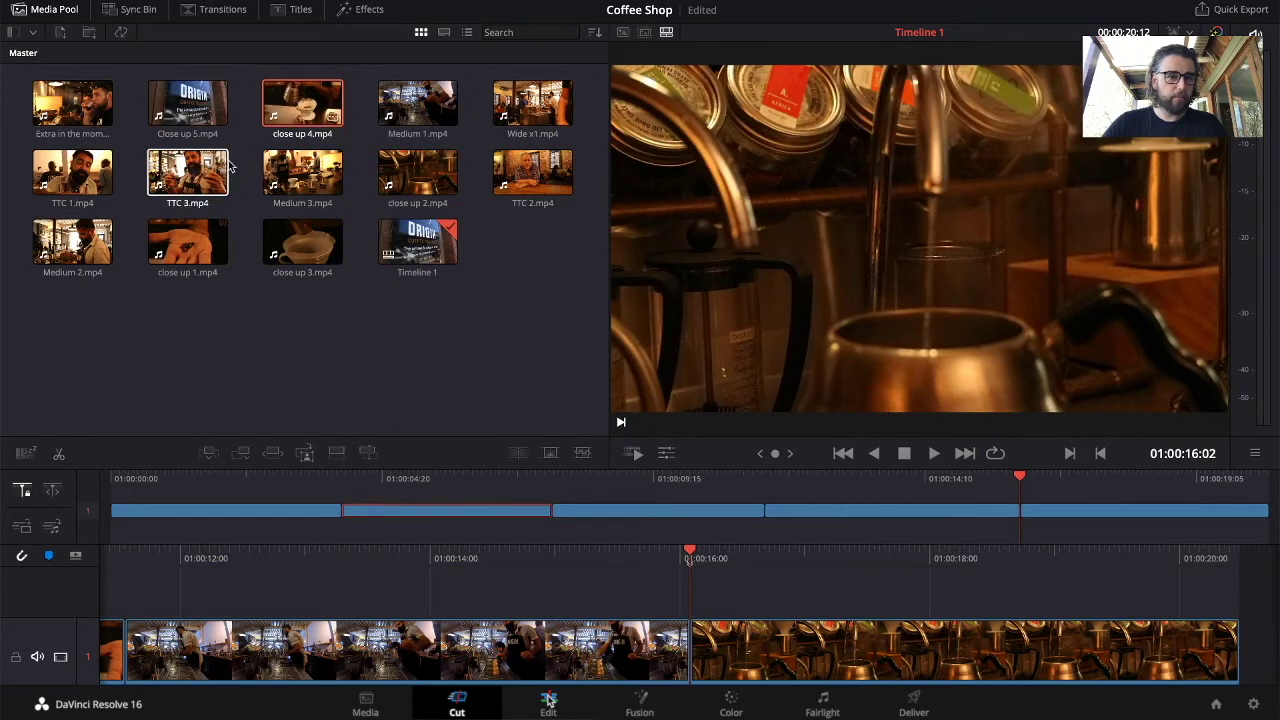
pyautogui.moveTo(302, 242); pyautogui.dragTo(1274, 513)
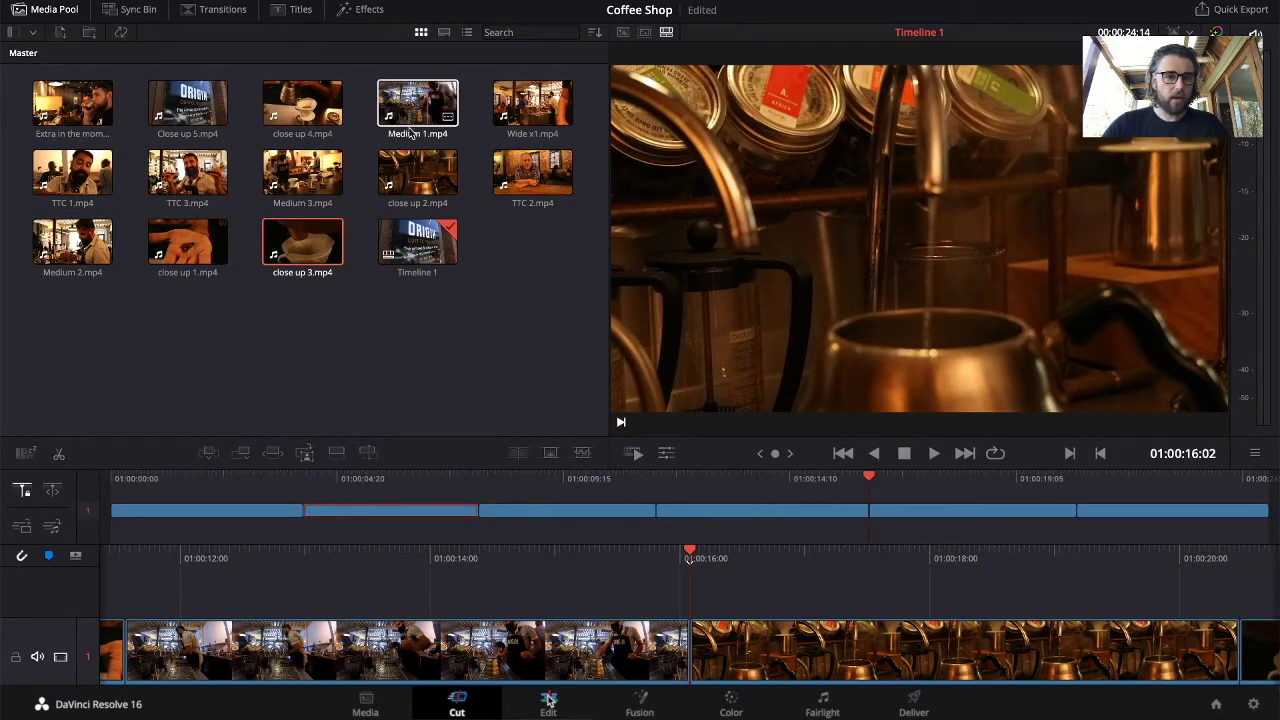
pyautogui.click(302, 107)
pyautogui.moveTo(302, 107); pyautogui.dragTo(1274, 508)
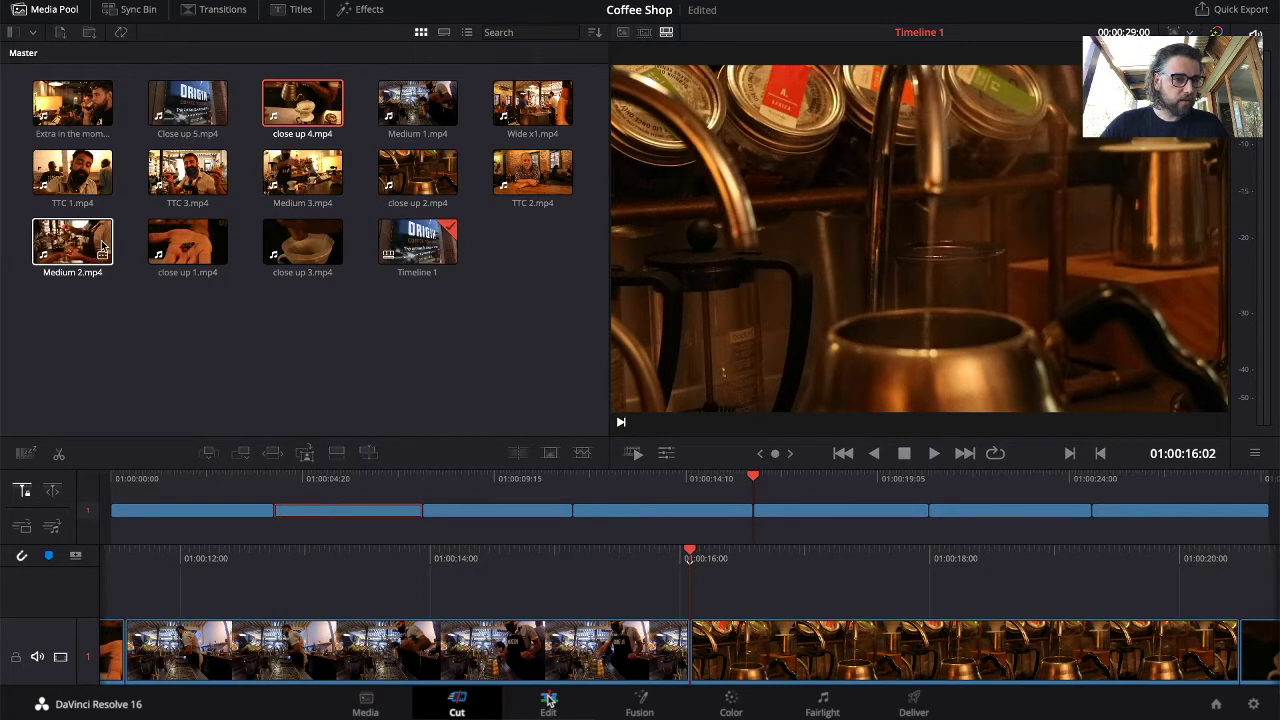
pyautogui.moveTo(72, 242); pyautogui.dragTo(1277, 528)
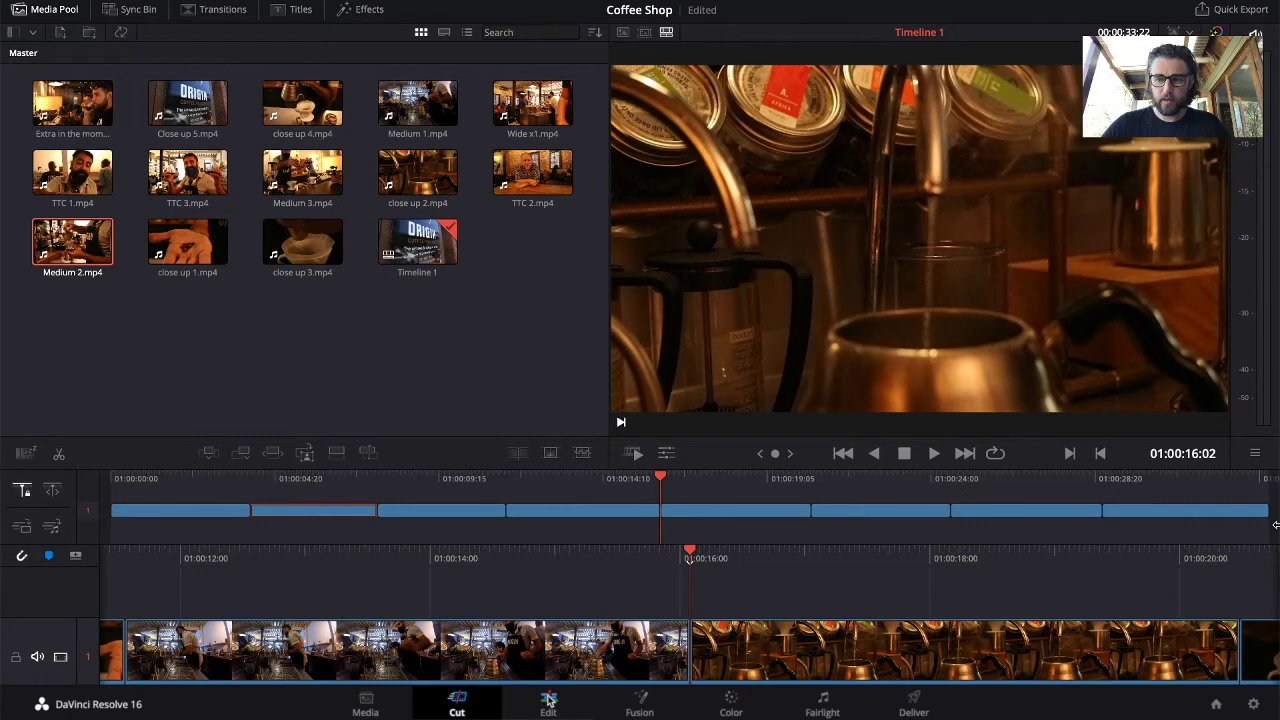
# Append TTC 3.mp4, Medium 3.mp4 and Extra in the moment 1.mp4 to the end of the timeline in that order.
pyautogui.click(214, 180)
pyautogui.moveTo(243, 177); pyautogui.dragTo(1275, 536)
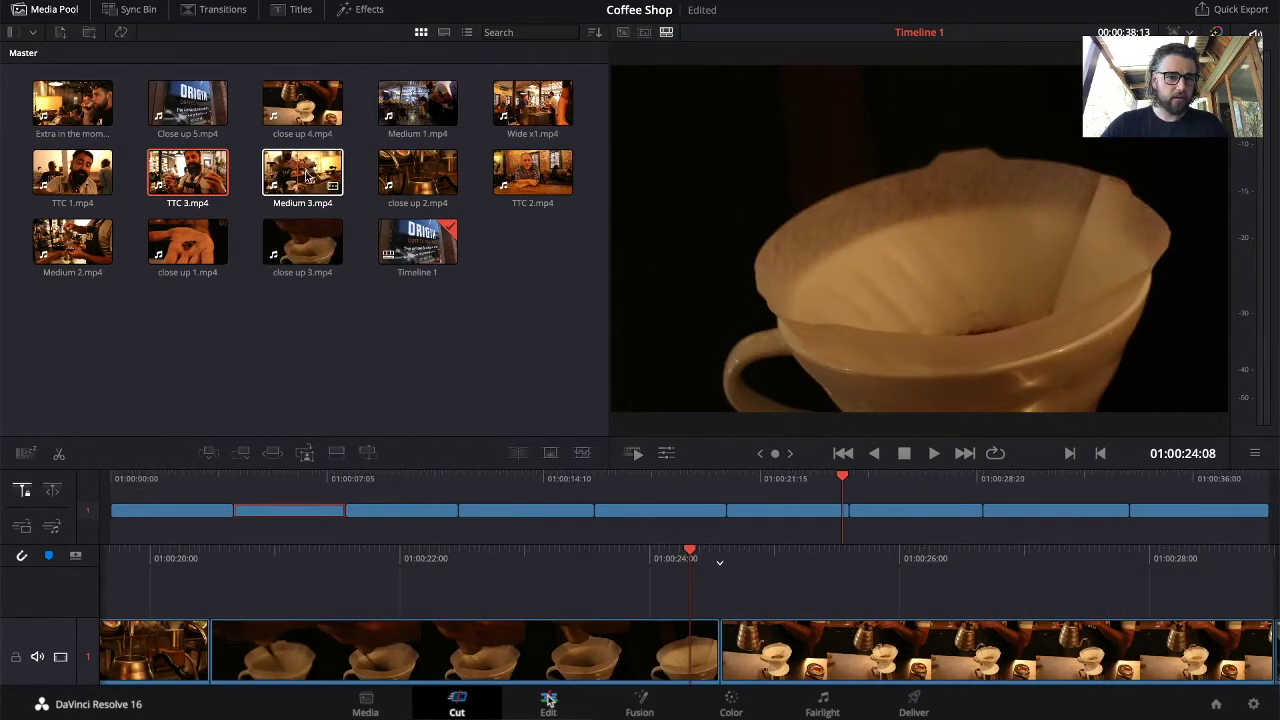
pyautogui.moveTo(333, 188); pyautogui.dragTo(1275, 514)
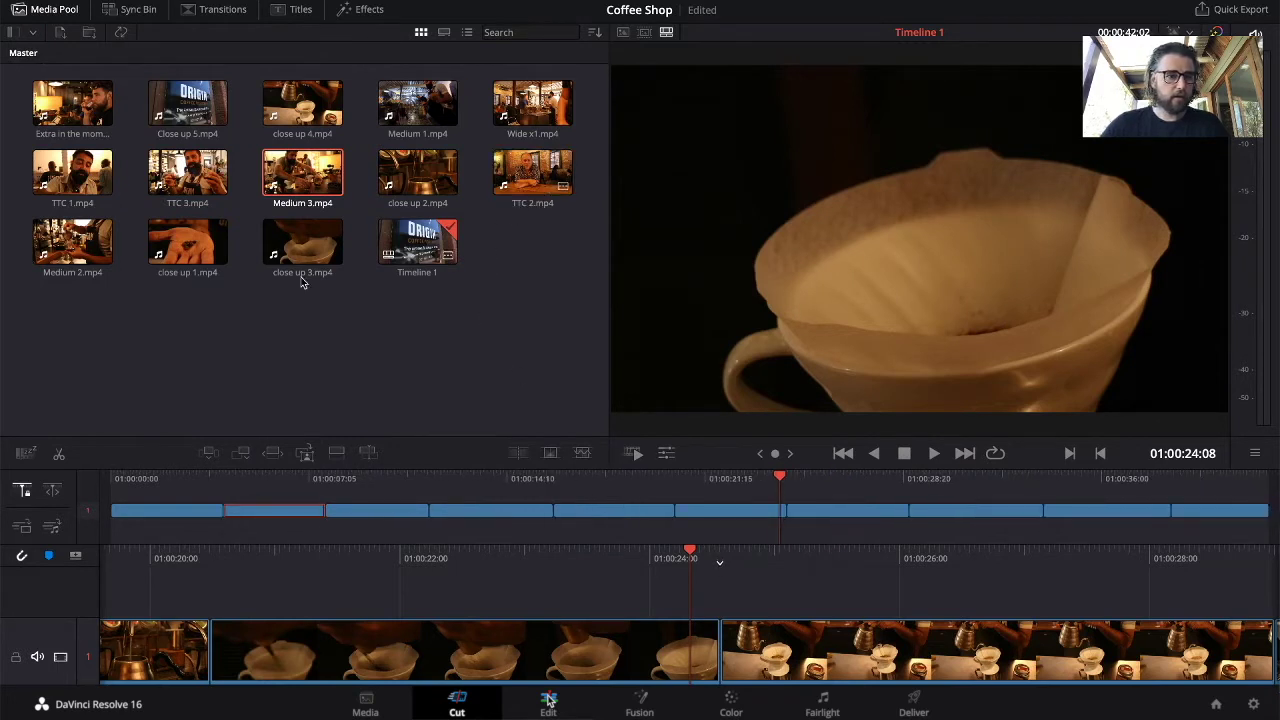
pyautogui.click(72, 105)
pyautogui.moveTo(72, 105); pyautogui.dragTo(1260, 513)
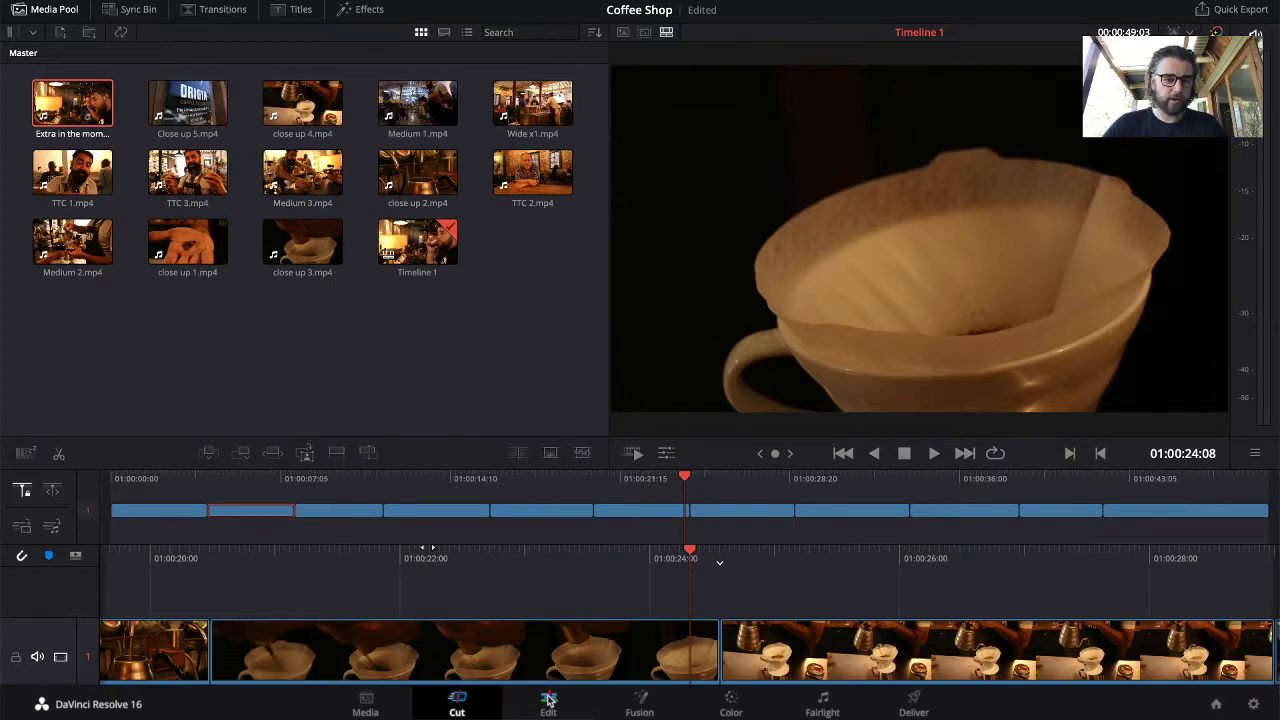
# Insert Wide x1.mp4 near the start of the timeline, between the Close up 5 and TTC 1 clips, and check the following clip.
pyautogui.press('j')
pyautogui.press('j')
pyautogui.press('j')
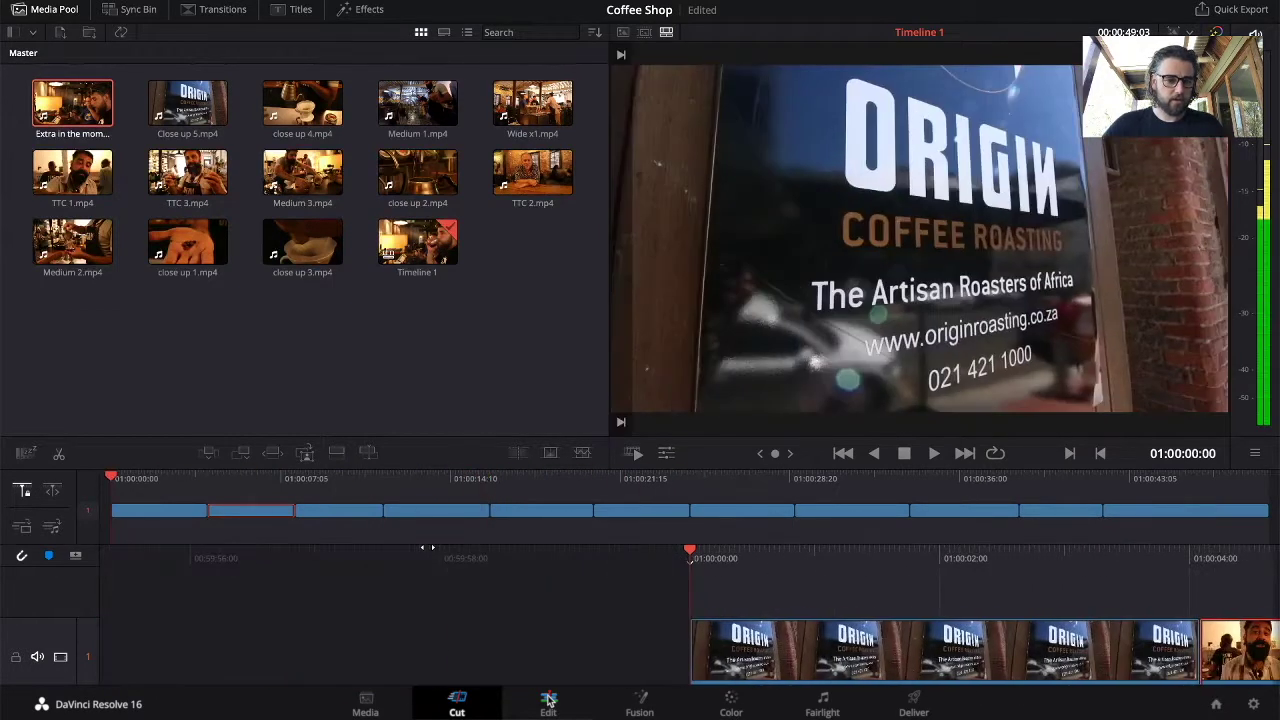
pyautogui.moveTo(154, 480); pyautogui.dragTo(185, 484)
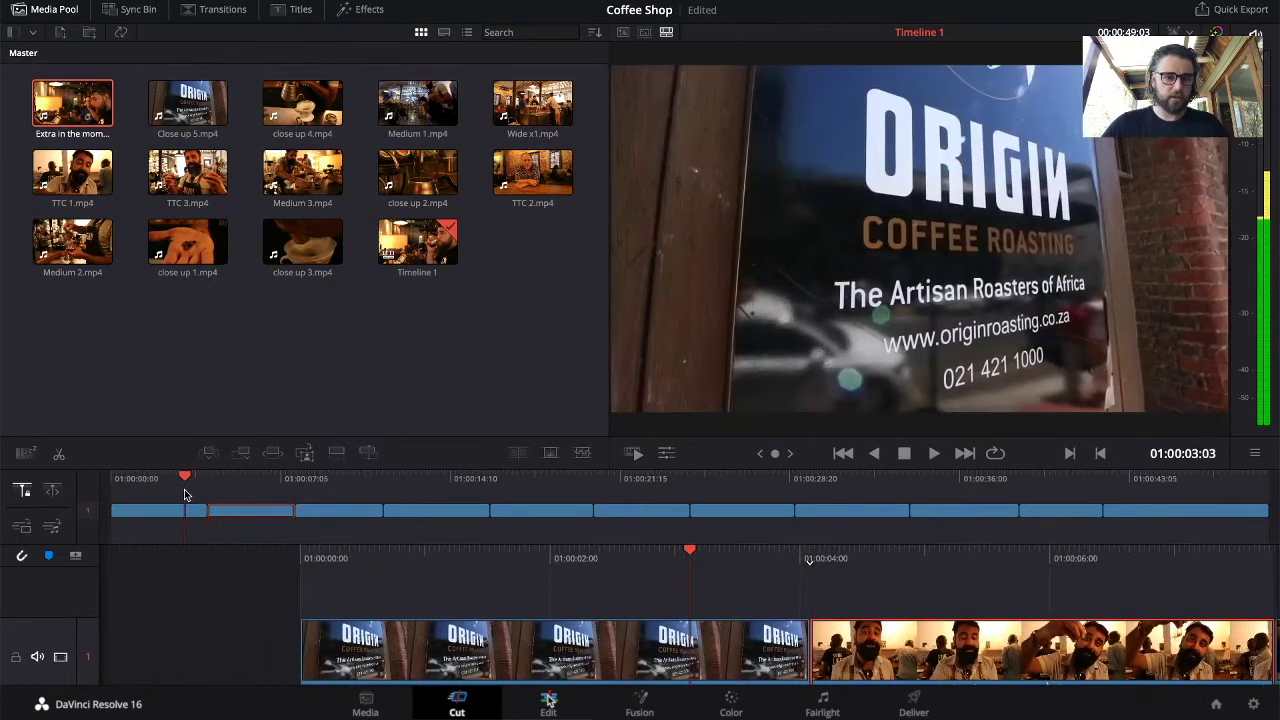
pyautogui.click(538, 100)
pyautogui.moveTo(538, 100); pyautogui.dragTo(212, 514)
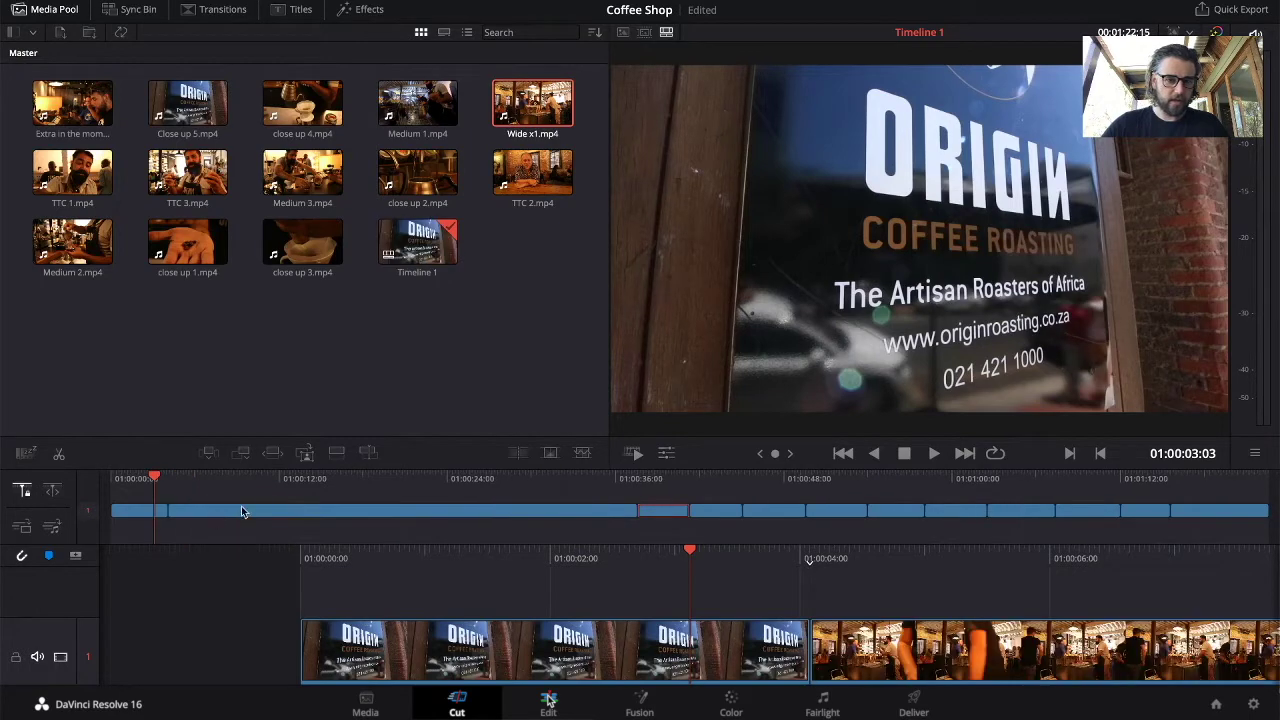
pyautogui.moveTo(658, 480)
pyautogui.mouseDown()
pyautogui.moveTo(263, 478)
pyautogui.moveTo(656, 477)
pyautogui.mouseUp()
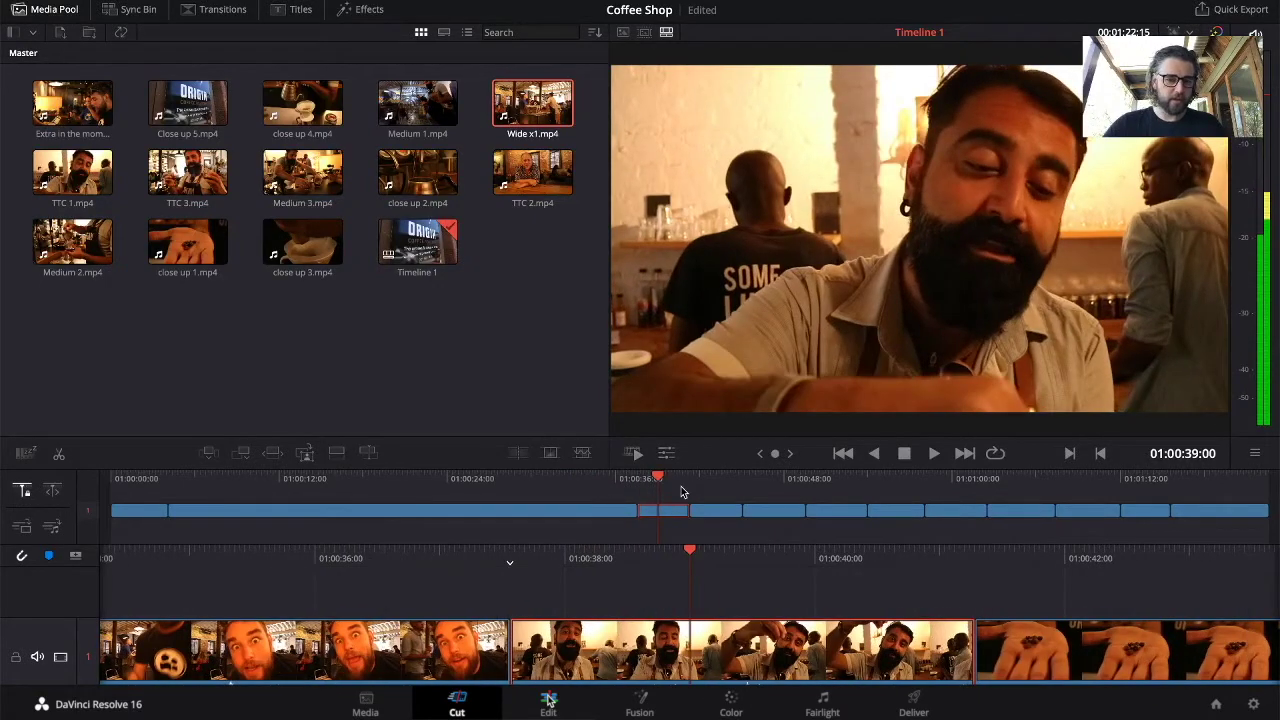
# Try moving the close up 1 clip onto track 2 above the Medium 1 clip, and return it to its place after TTC 1 on track 1.
pyautogui.click(718, 511)
pyautogui.moveTo(718, 511); pyautogui.dragTo(684, 516)
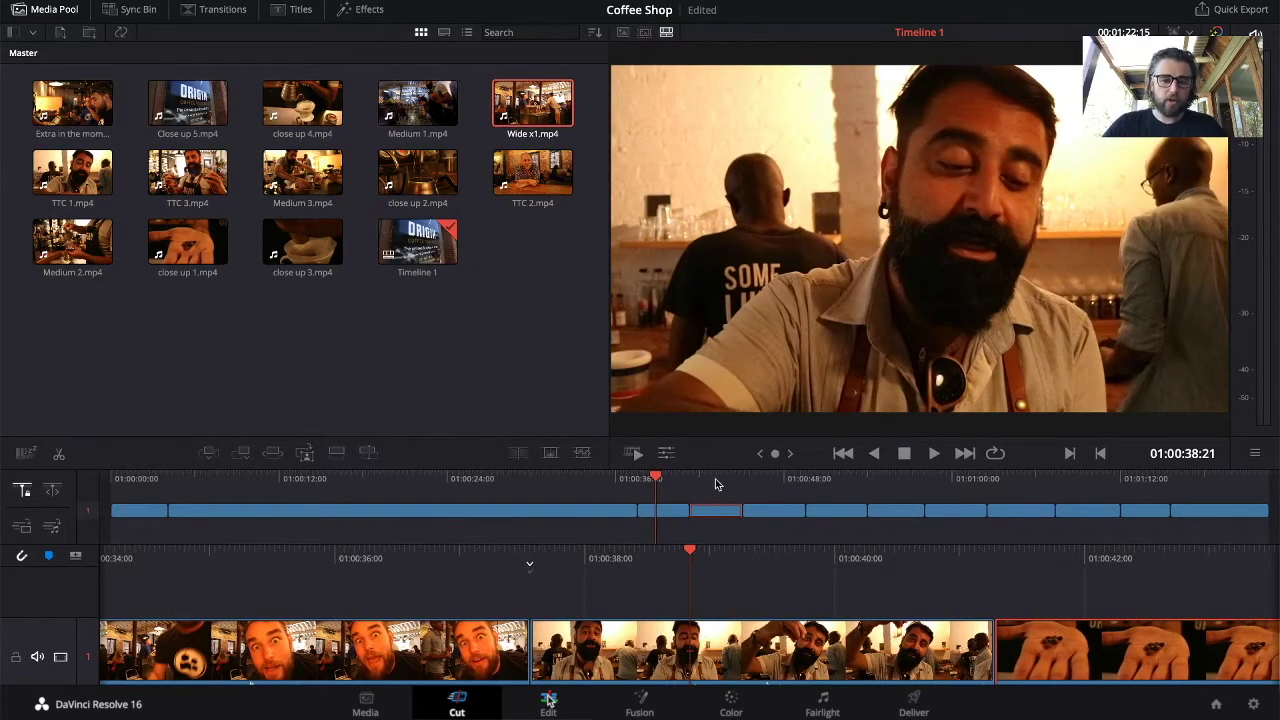
pyautogui.moveTo(715, 514); pyautogui.dragTo(782, 530)
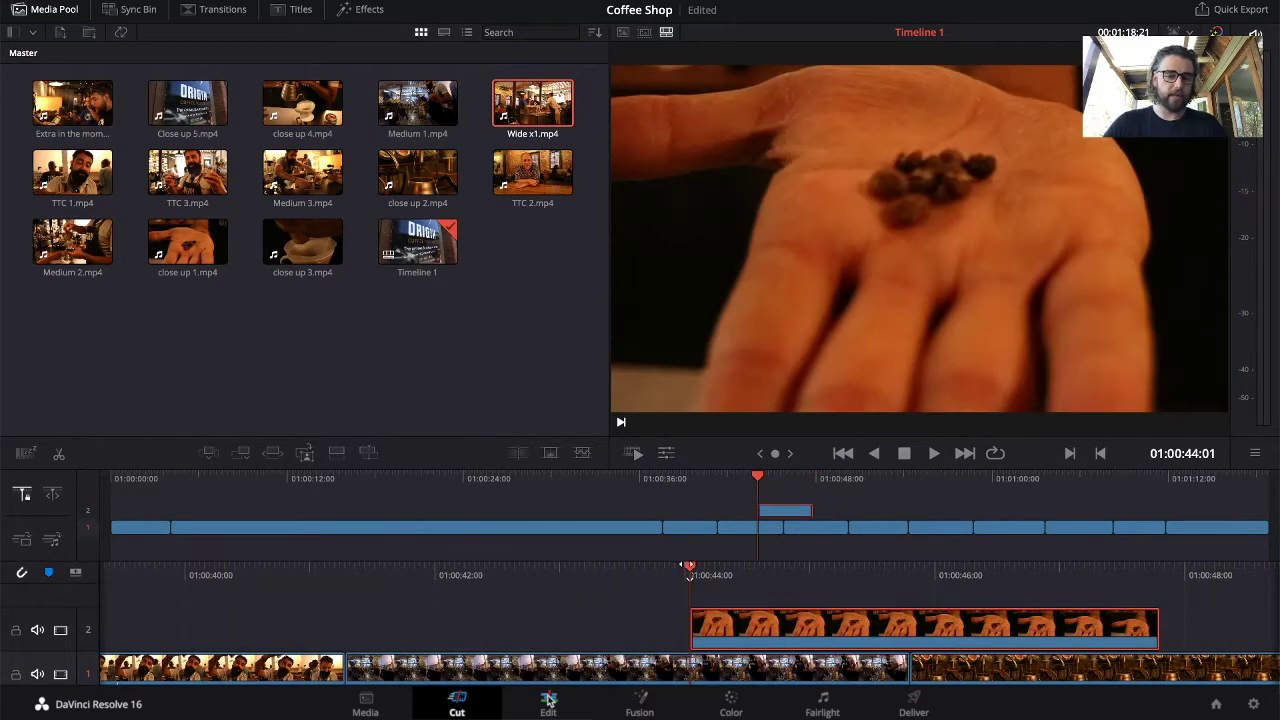
pyautogui.press('/')
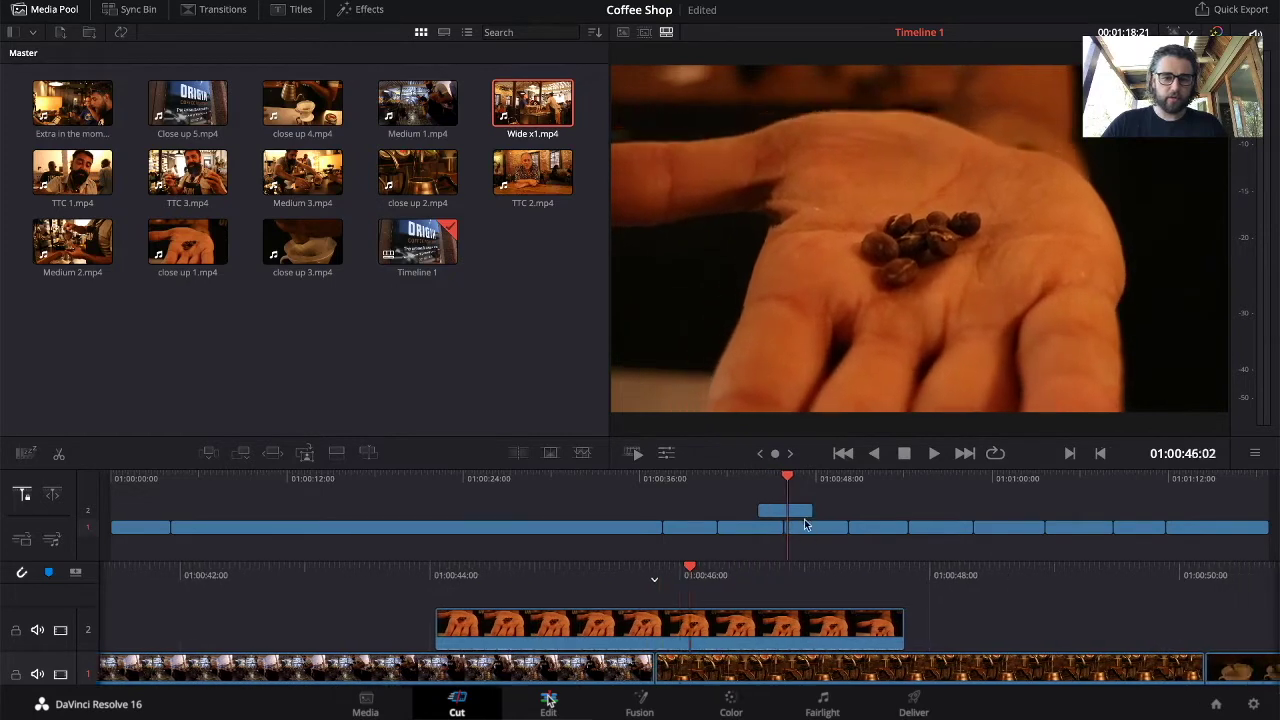
pyautogui.moveTo(767, 522); pyautogui.dragTo(686, 531)
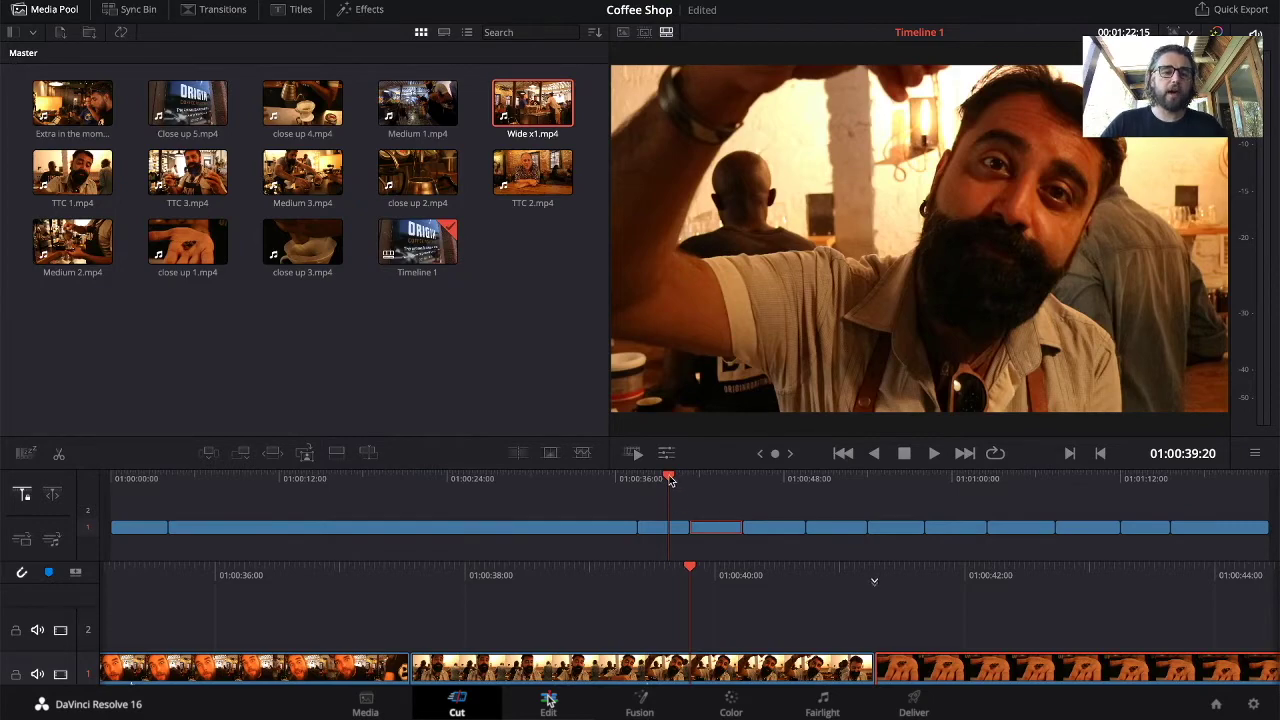
# Append TTC 2.mp4 to the end of the timeline, after the last clip on track 1.
pyautogui.moveTo(669, 481); pyautogui.dragTo(798, 510)
pyautogui.press('l')
pyautogui.press('l')
pyautogui.press('l')
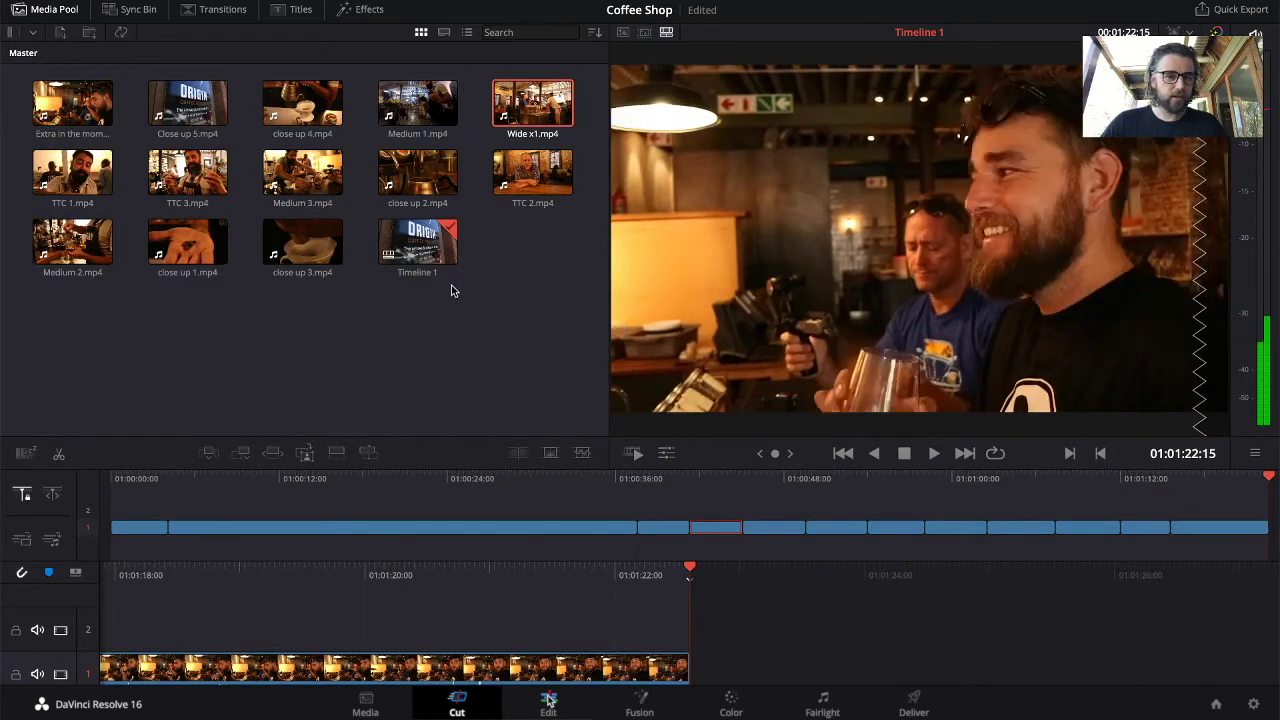
pyautogui.click(537, 178)
pyautogui.moveTo(537, 178); pyautogui.dragTo(1270, 522)
# Review the assembled clips by playing the timeline backwards and forwards at speed from the TTC 2 clip.
pyautogui.press('j')
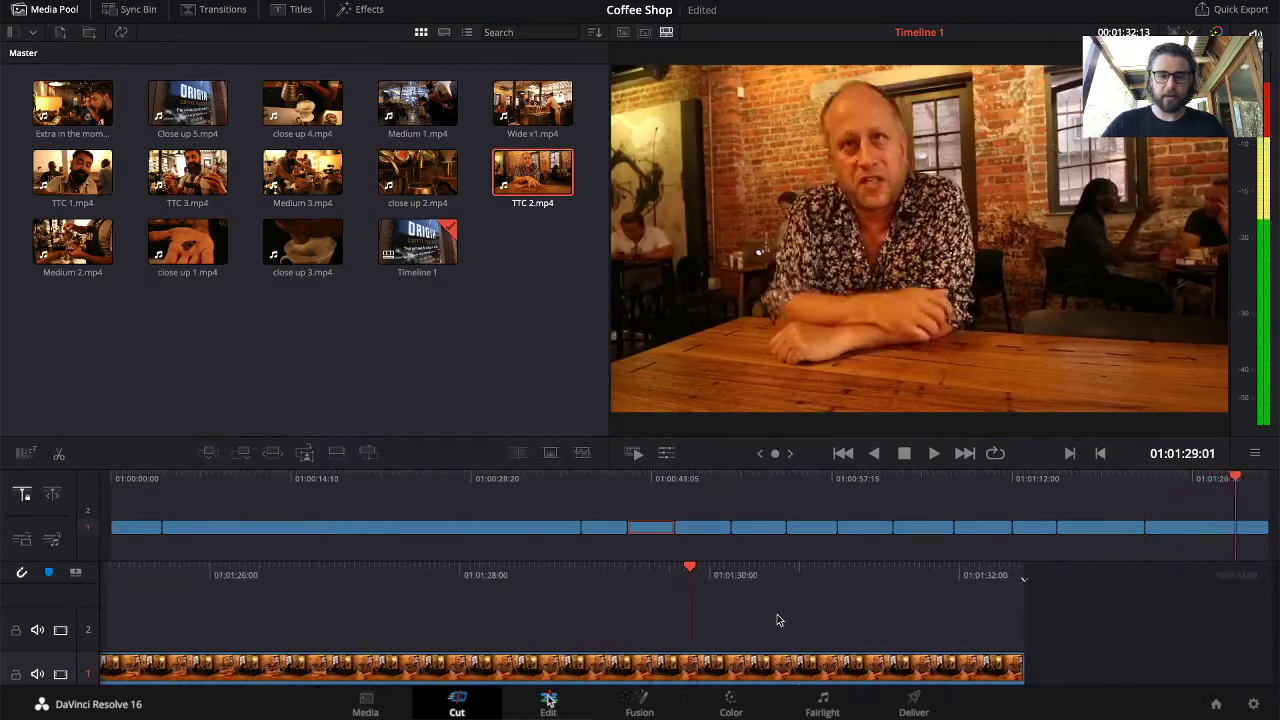
pyautogui.press('l')
pyautogui.press('l')
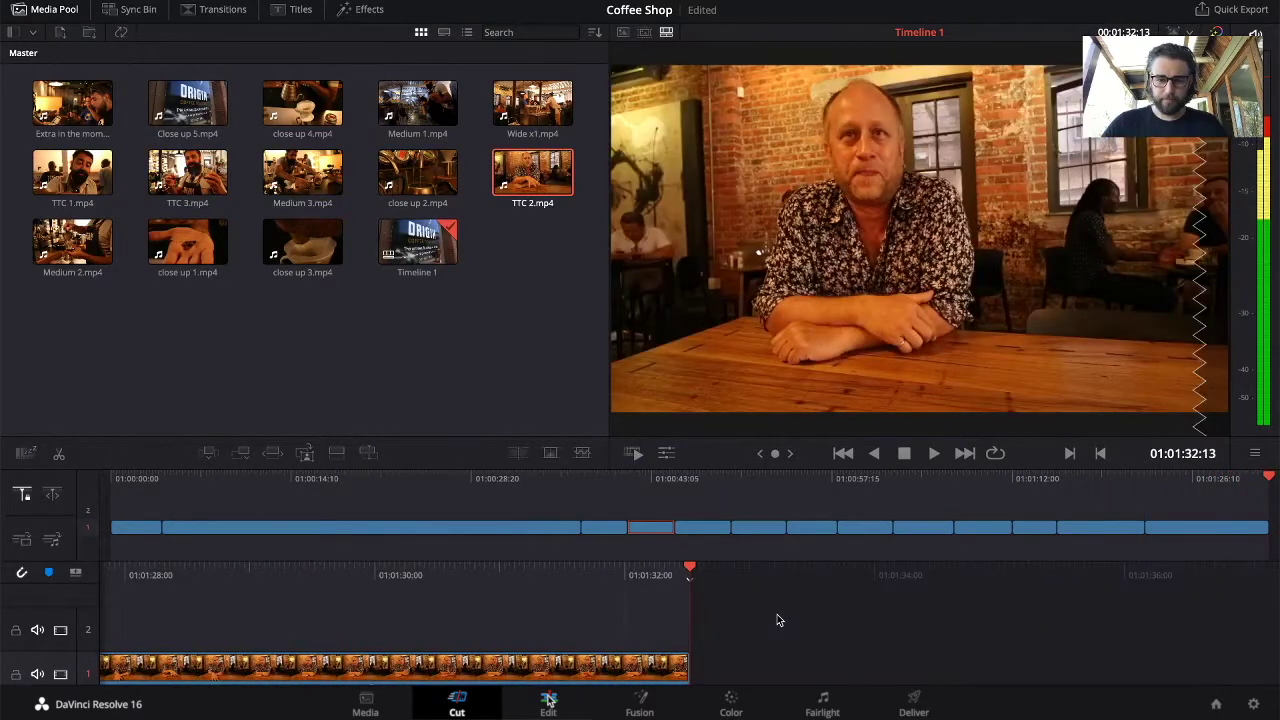
pyautogui.press('j')
pyautogui.press('j')
pyautogui.press('j')
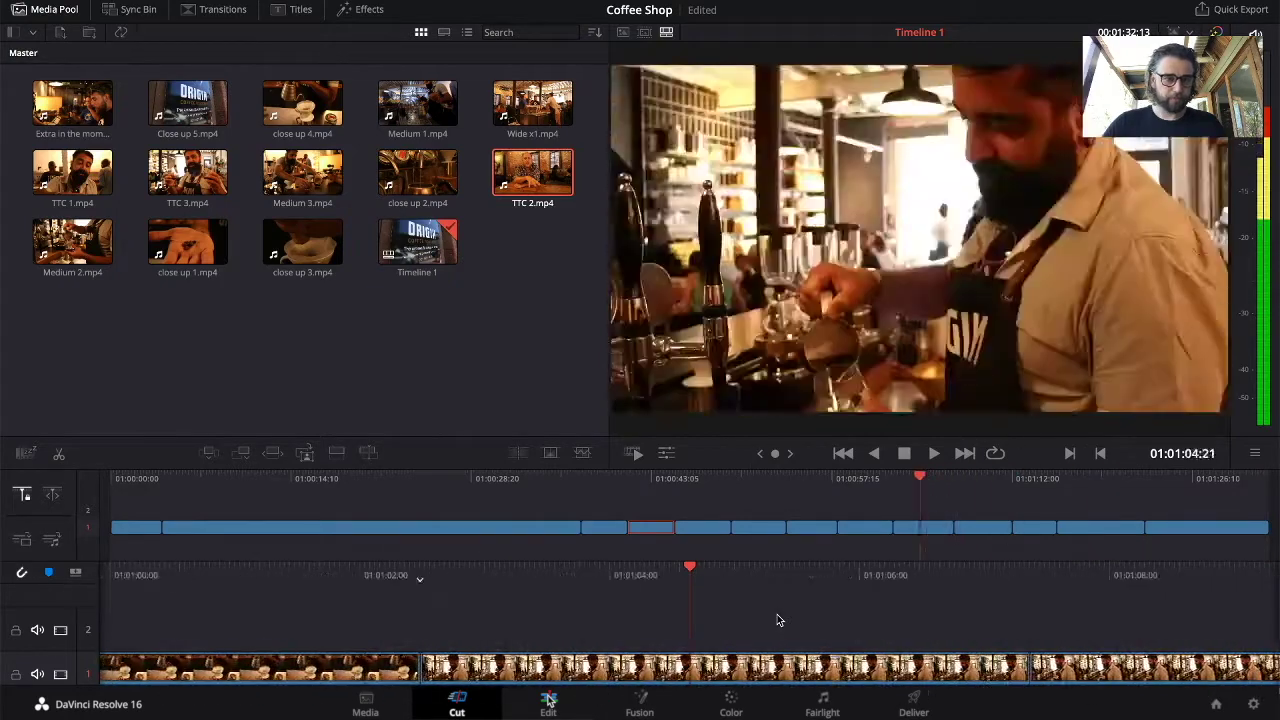
pyautogui.press('l')
pyautogui.press('l')
pyautogui.press('l')
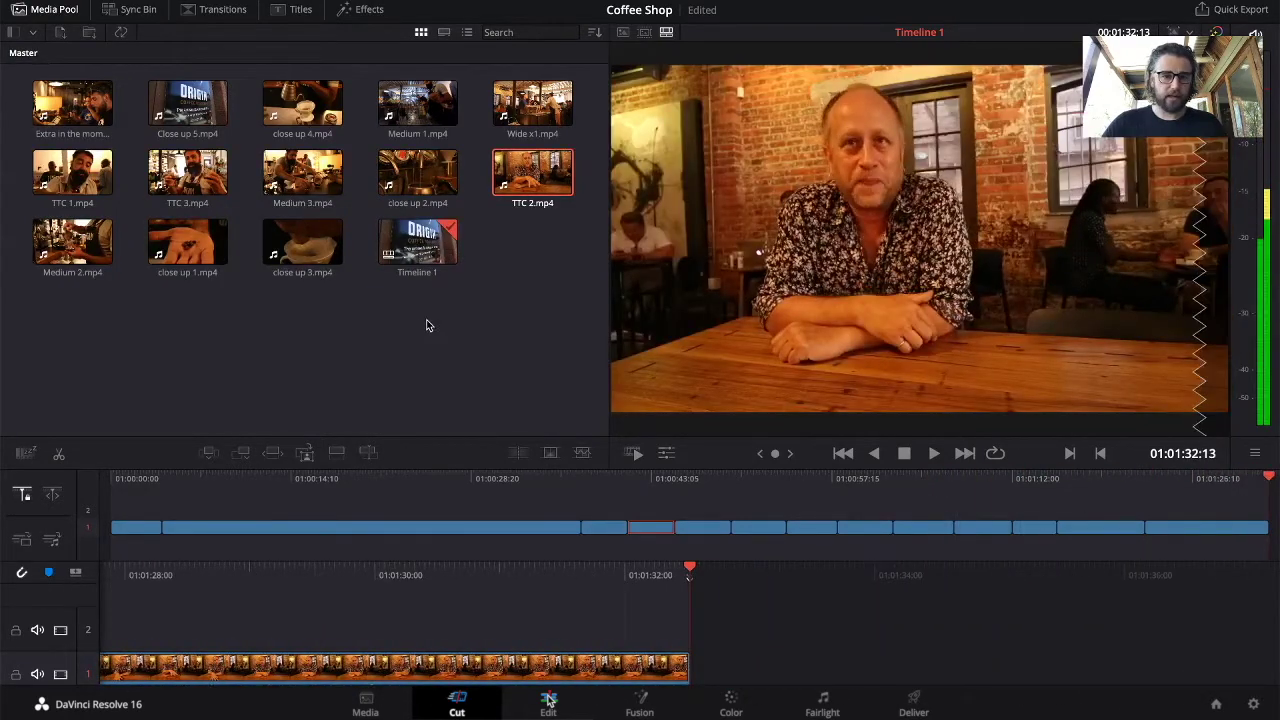
# Append Close up 5.mp4 to the end of the timeline as the closing shot after TTC 2.
pyautogui.click(412, 242)
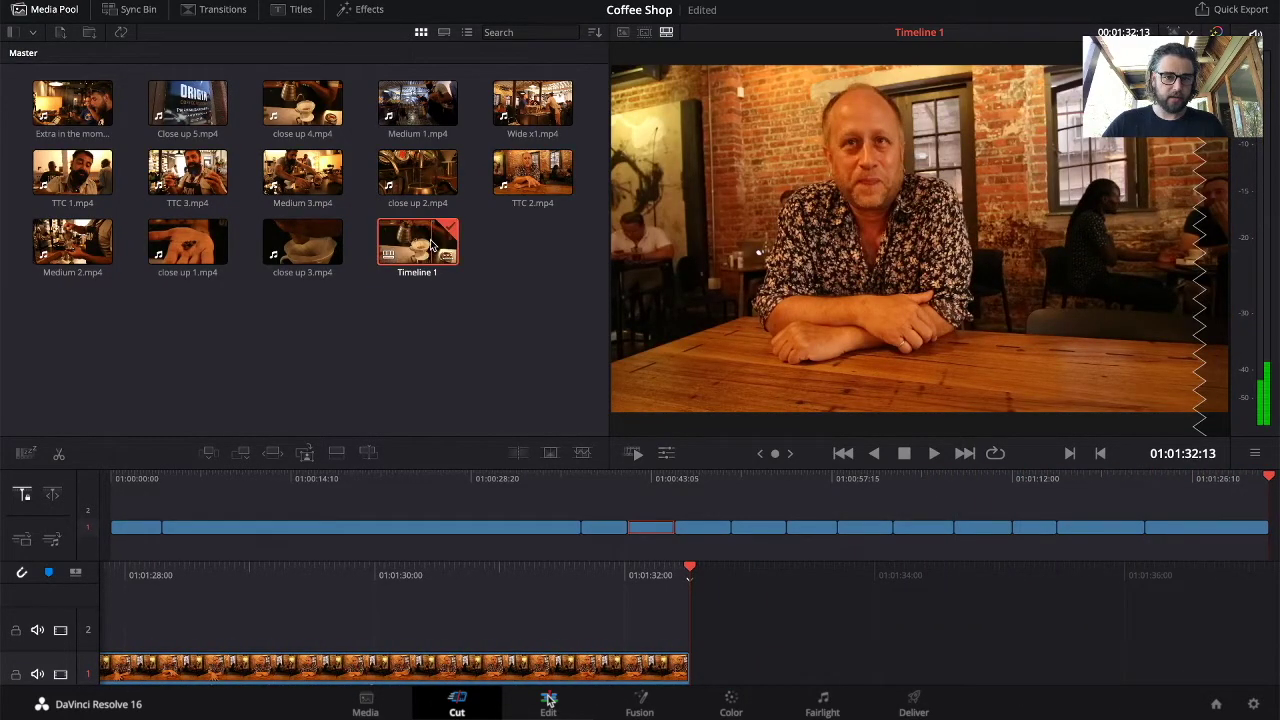
pyautogui.click(187, 104)
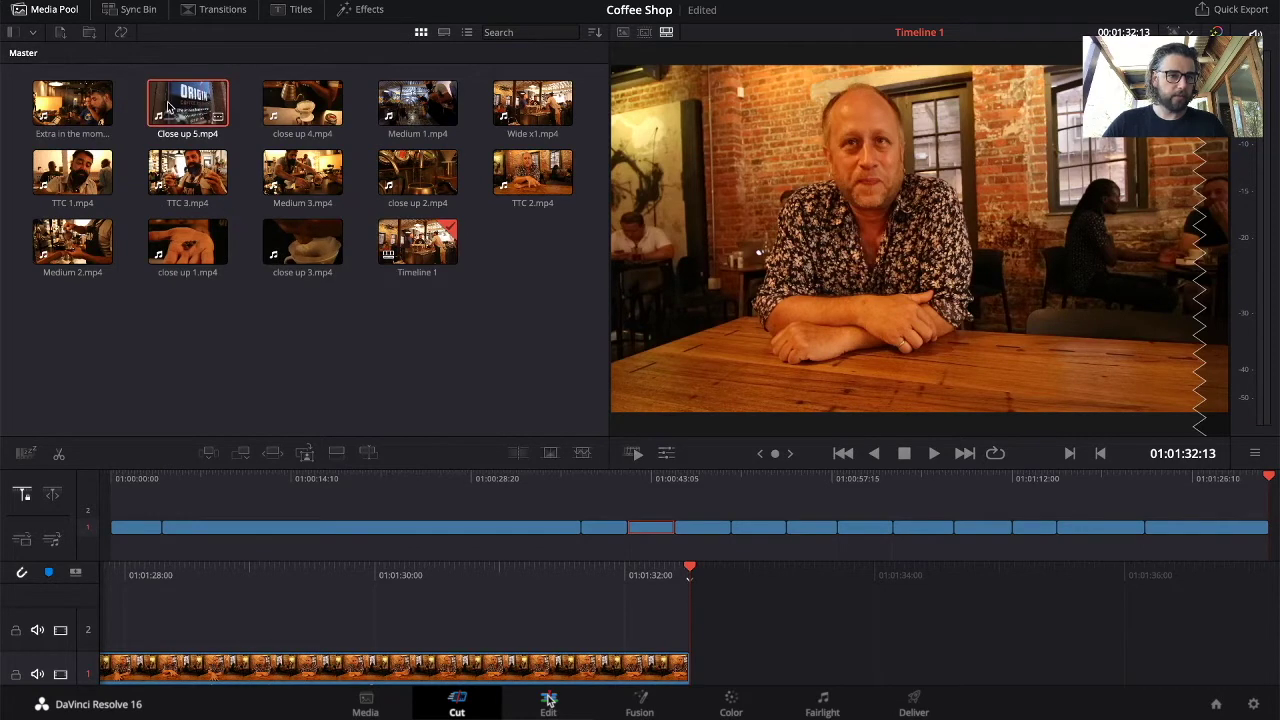
pyautogui.hotkey('shift', 'F12')
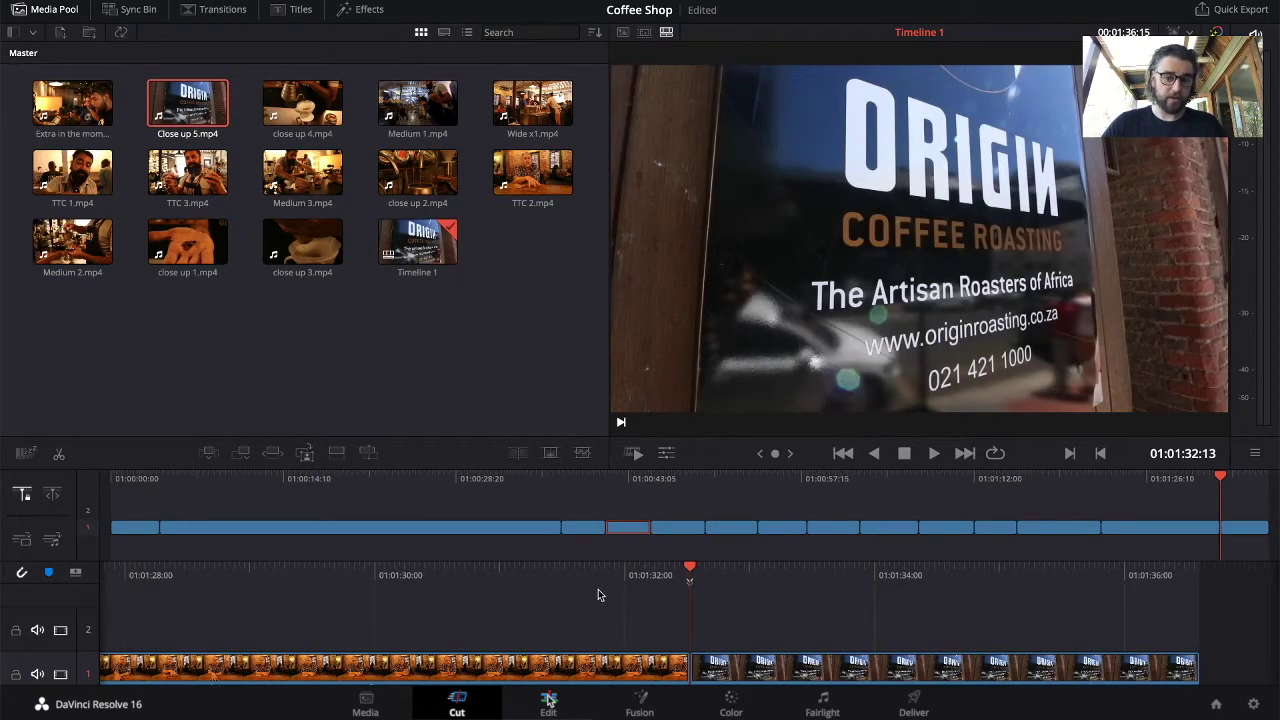
# Split the opening Close up 5 clip at 01:00:00:23 and delete the part before the cut.
pyautogui.press('j')
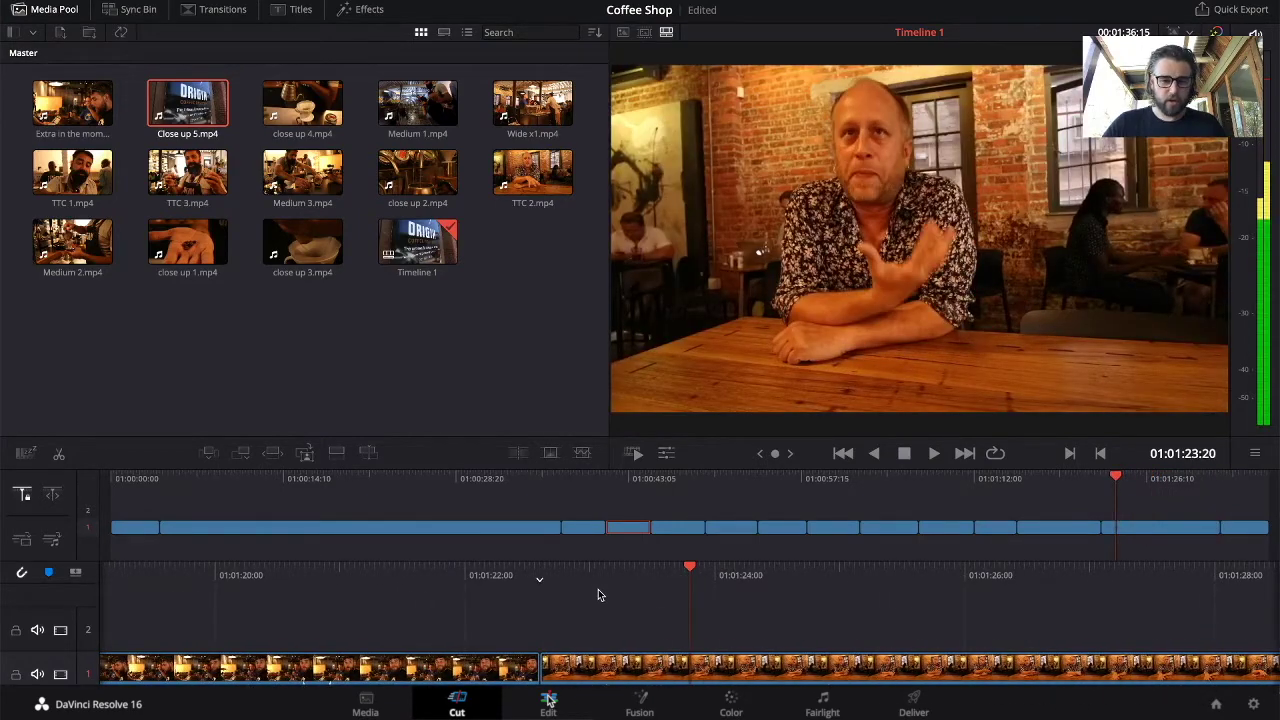
pyautogui.press('j')
pyautogui.press('j')
pyautogui.press('j')
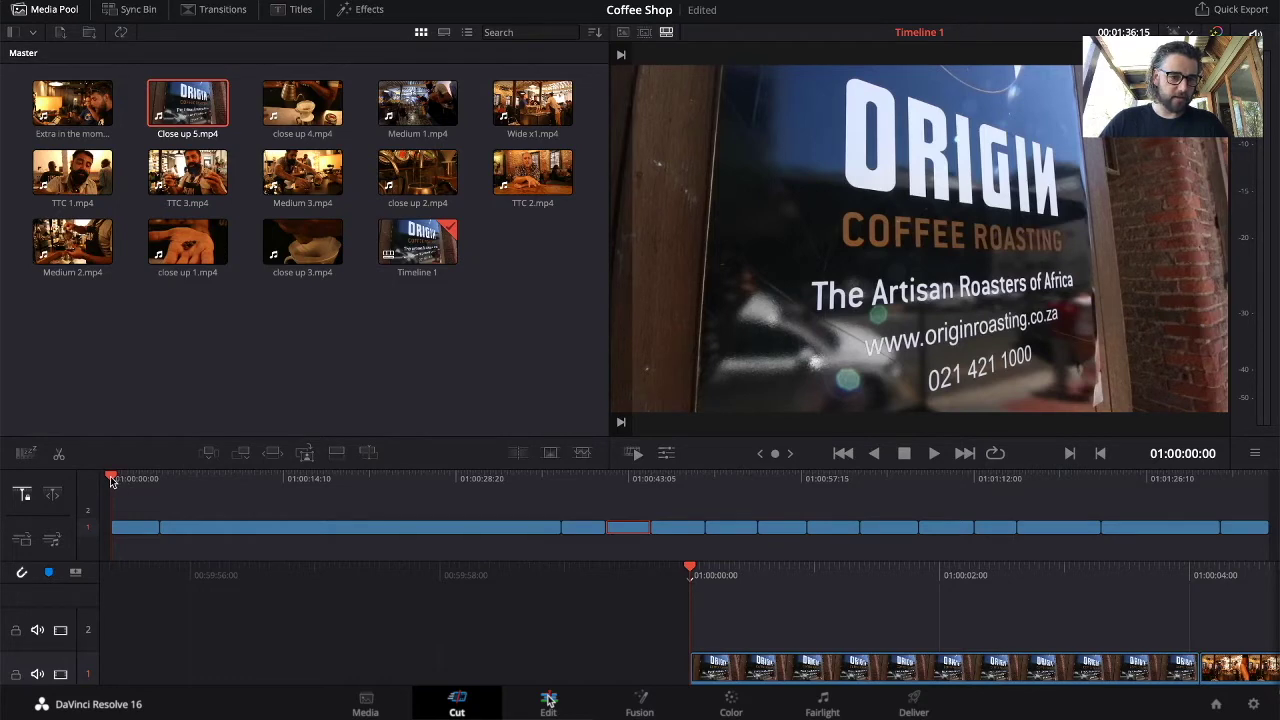
pyautogui.press('space')
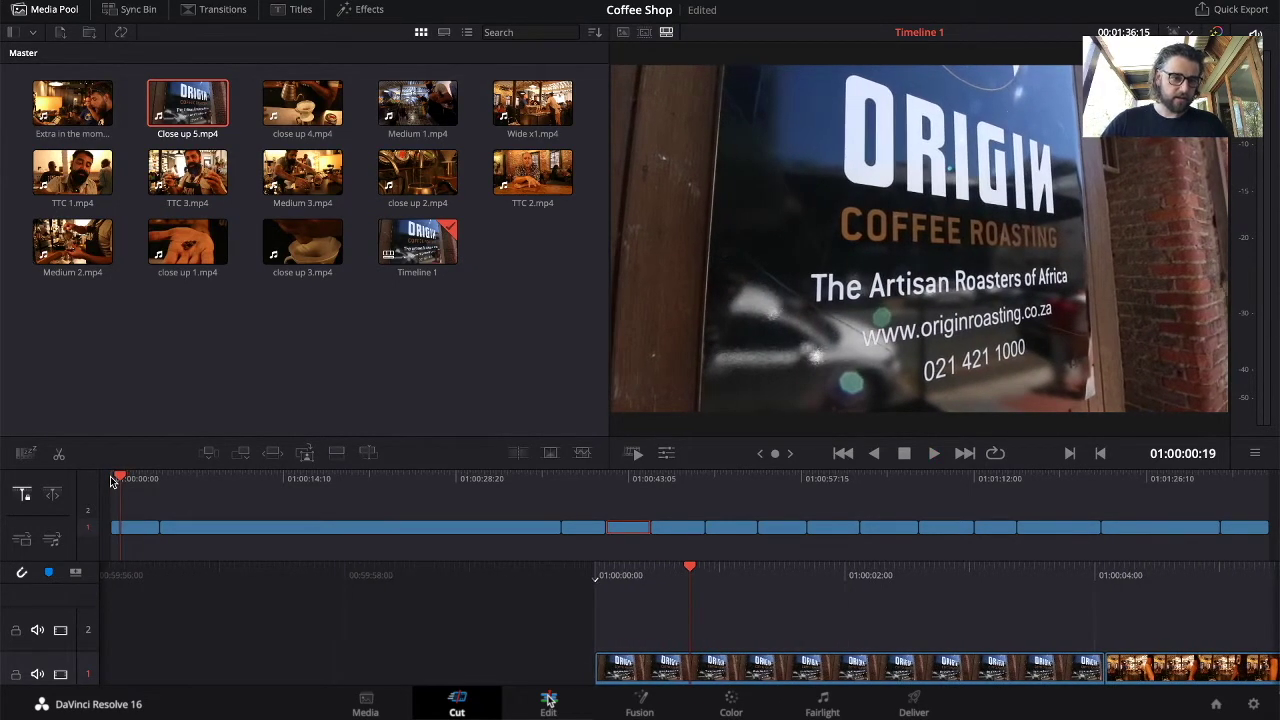
pyautogui.click(135, 533)
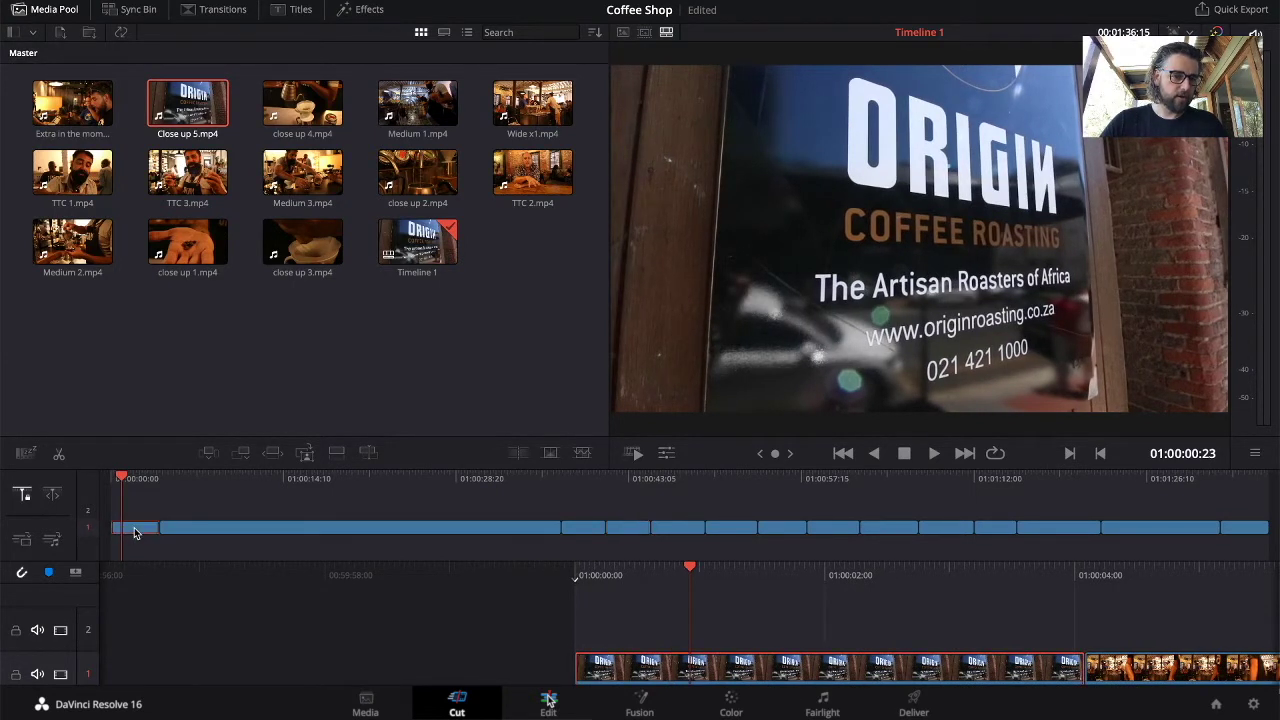
pyautogui.click(59, 457)
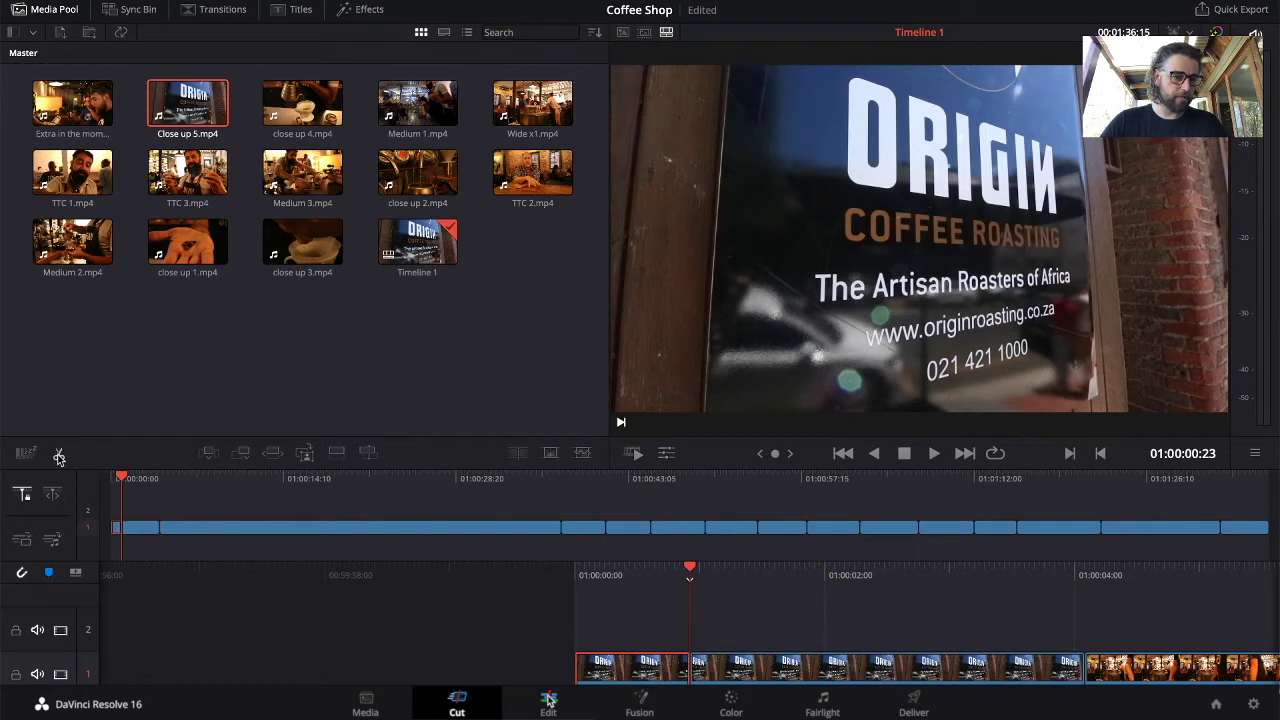
pyautogui.click(115, 527)
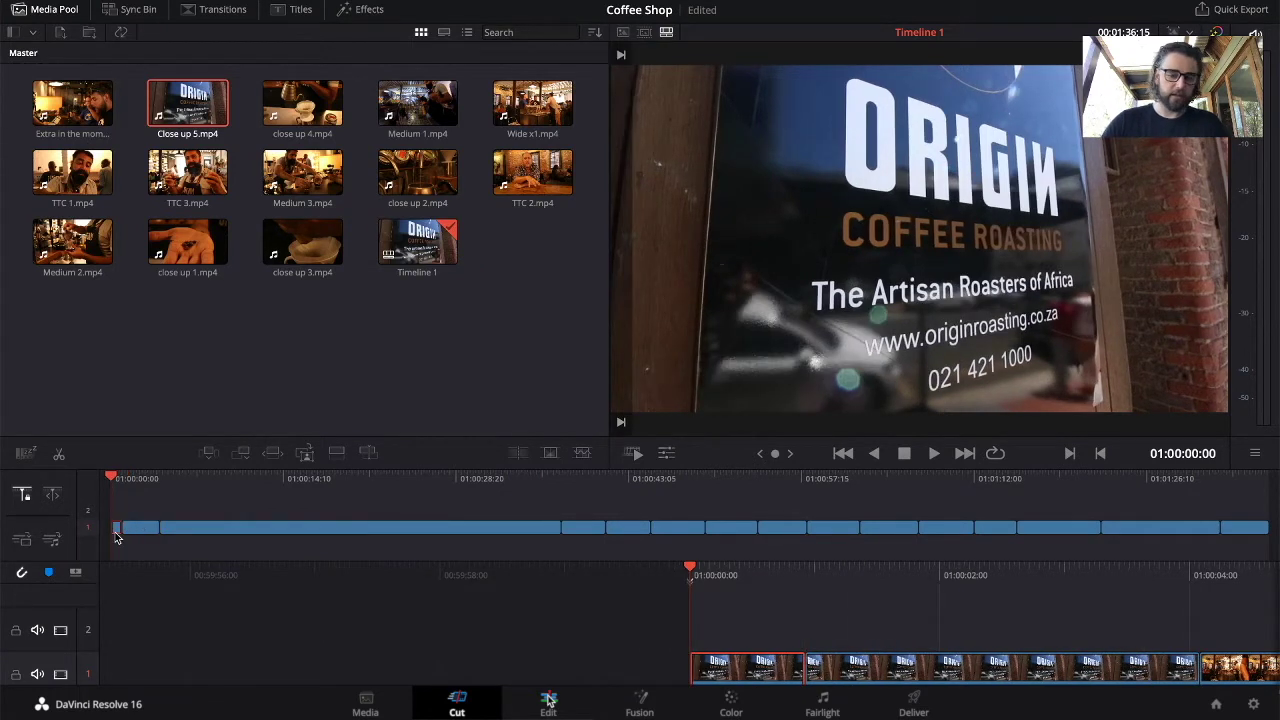
pyautogui.press('Delete')
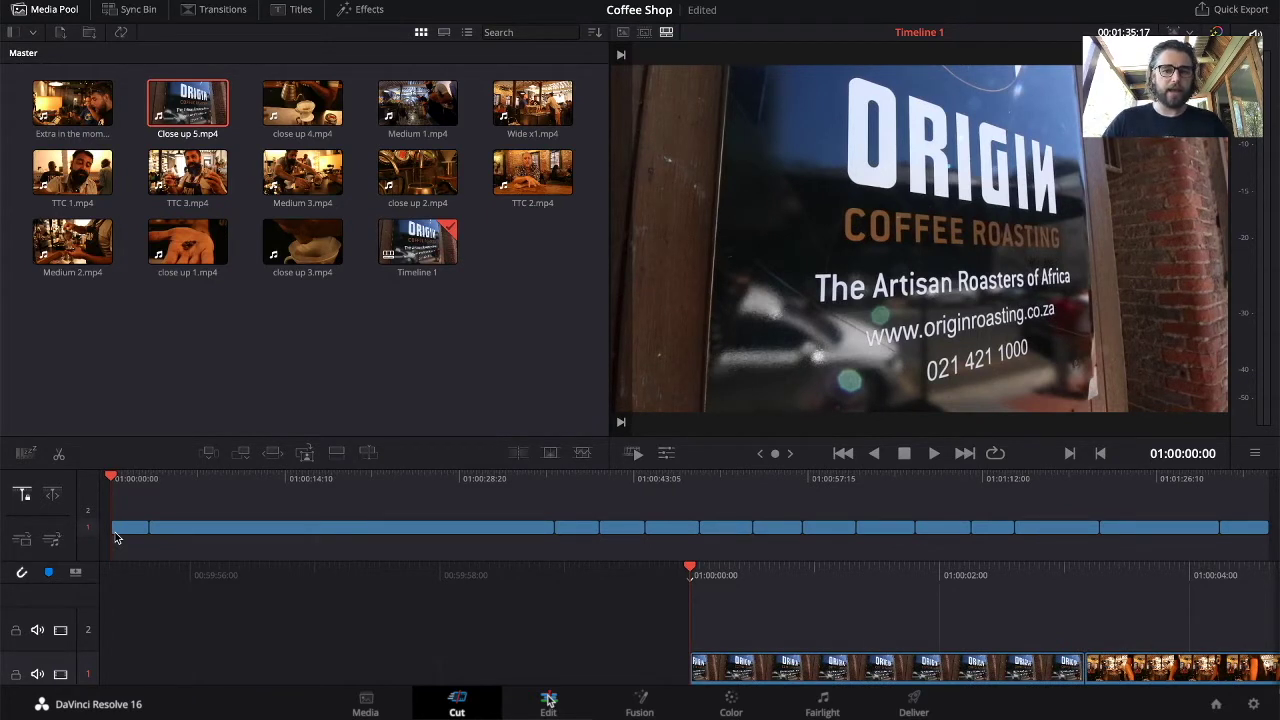
# Split the opening Close up 5 clip at 01:00:02:18 and delete the short piece after the cut.
pyautogui.press('space')
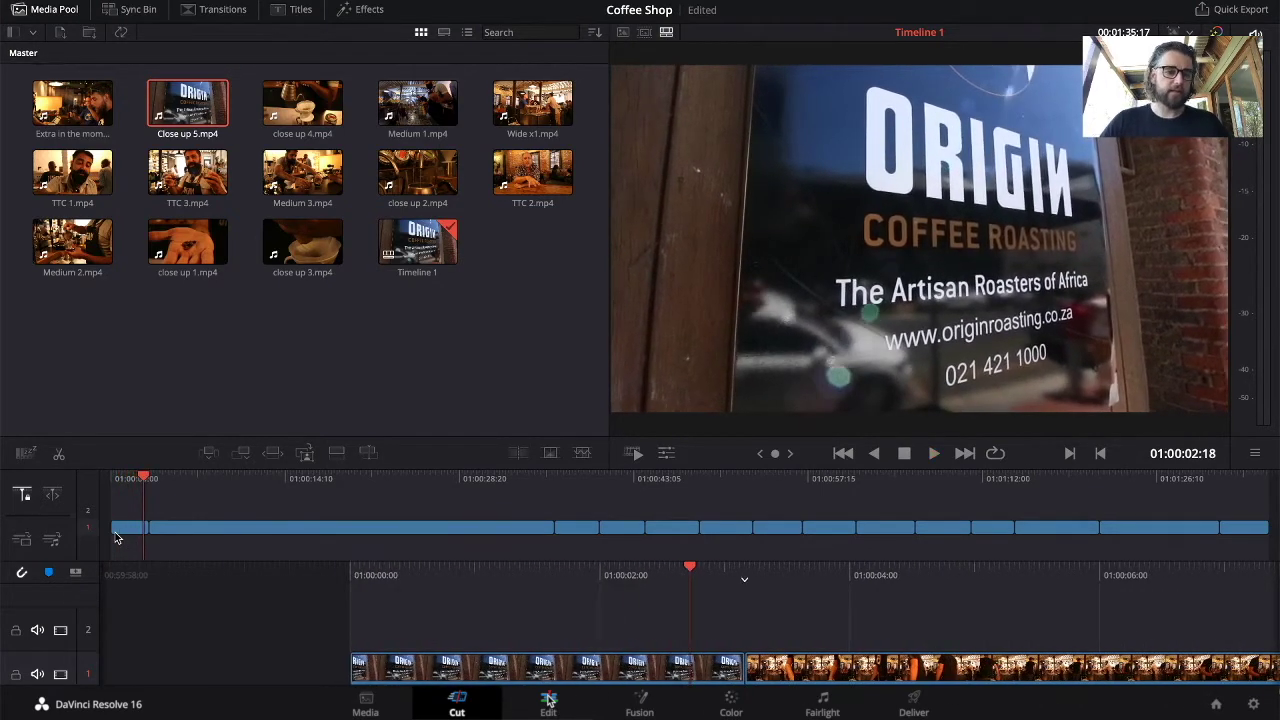
pyautogui.click(135, 532)
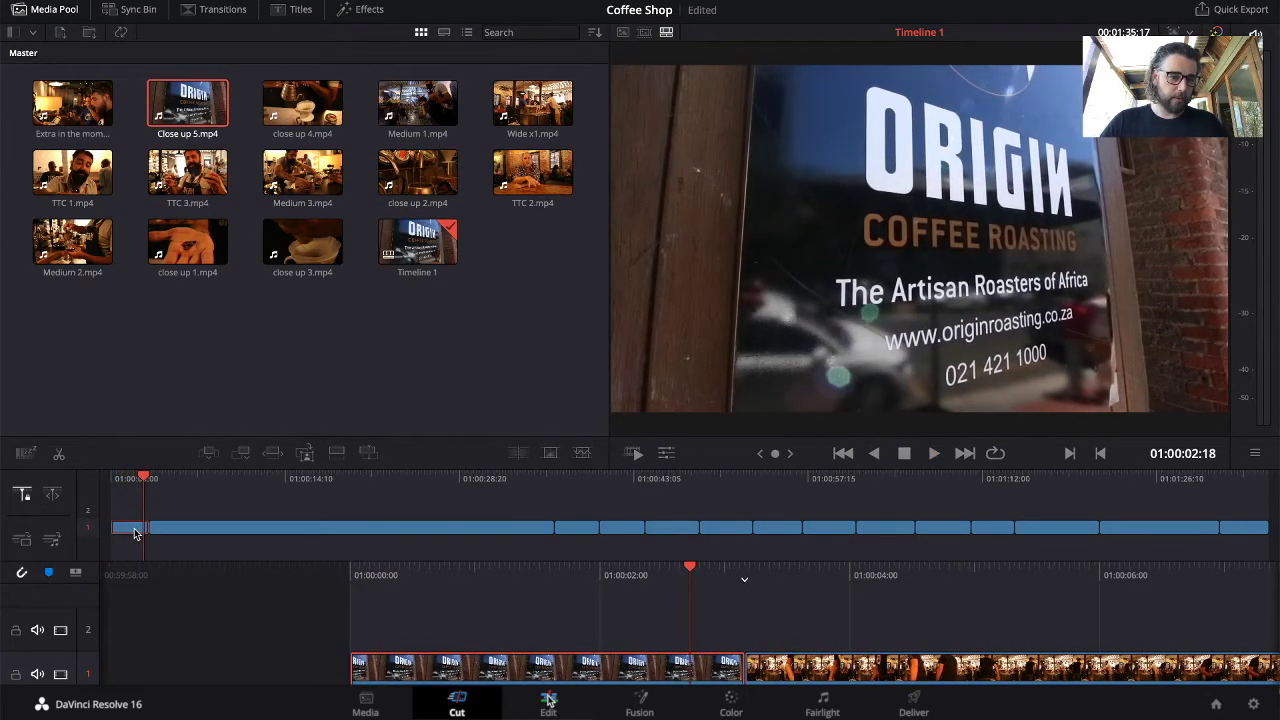
pyautogui.click(58, 455)
pyautogui.moveTo(143, 531); pyautogui.dragTo(143, 536)
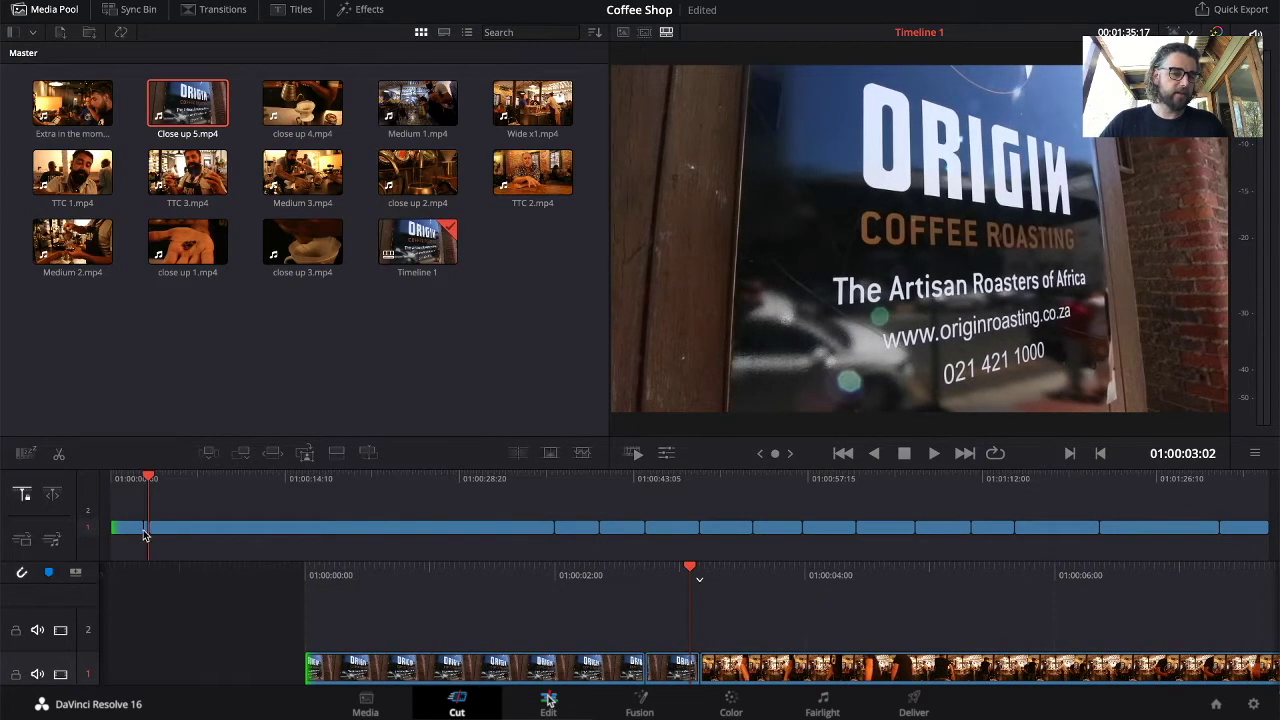
pyautogui.click(676, 670)
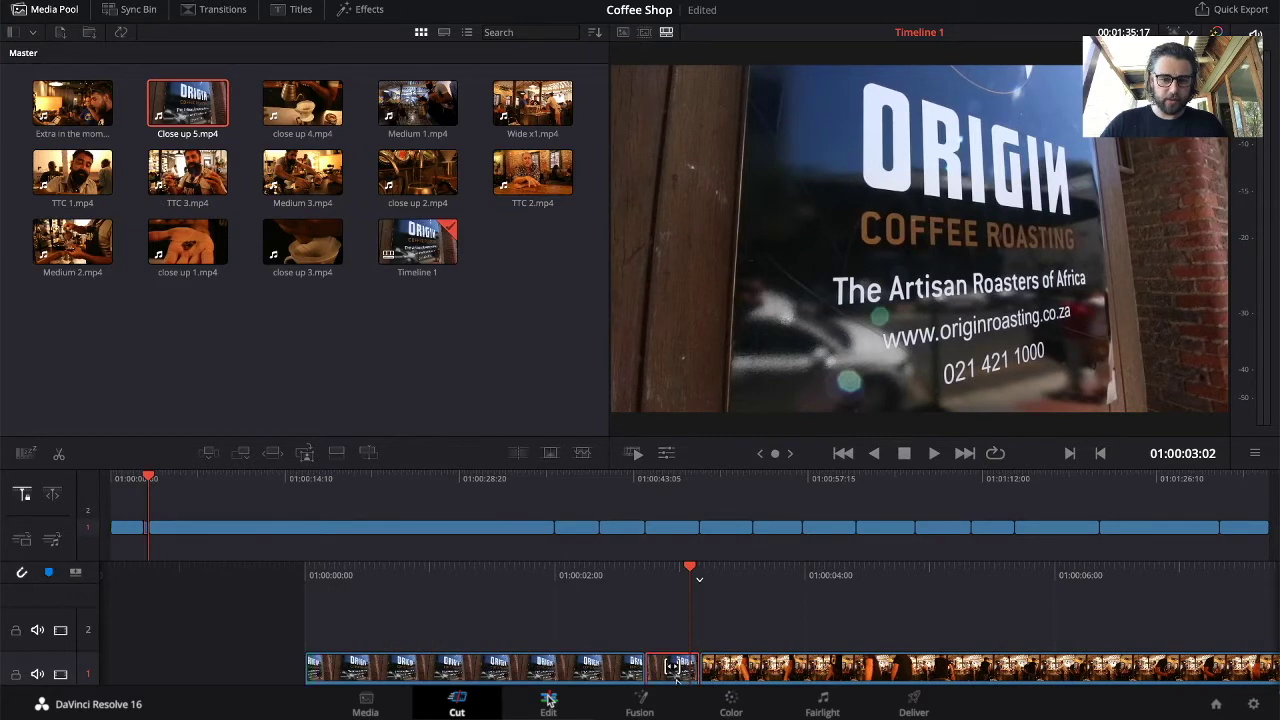
pyautogui.press('Delete')
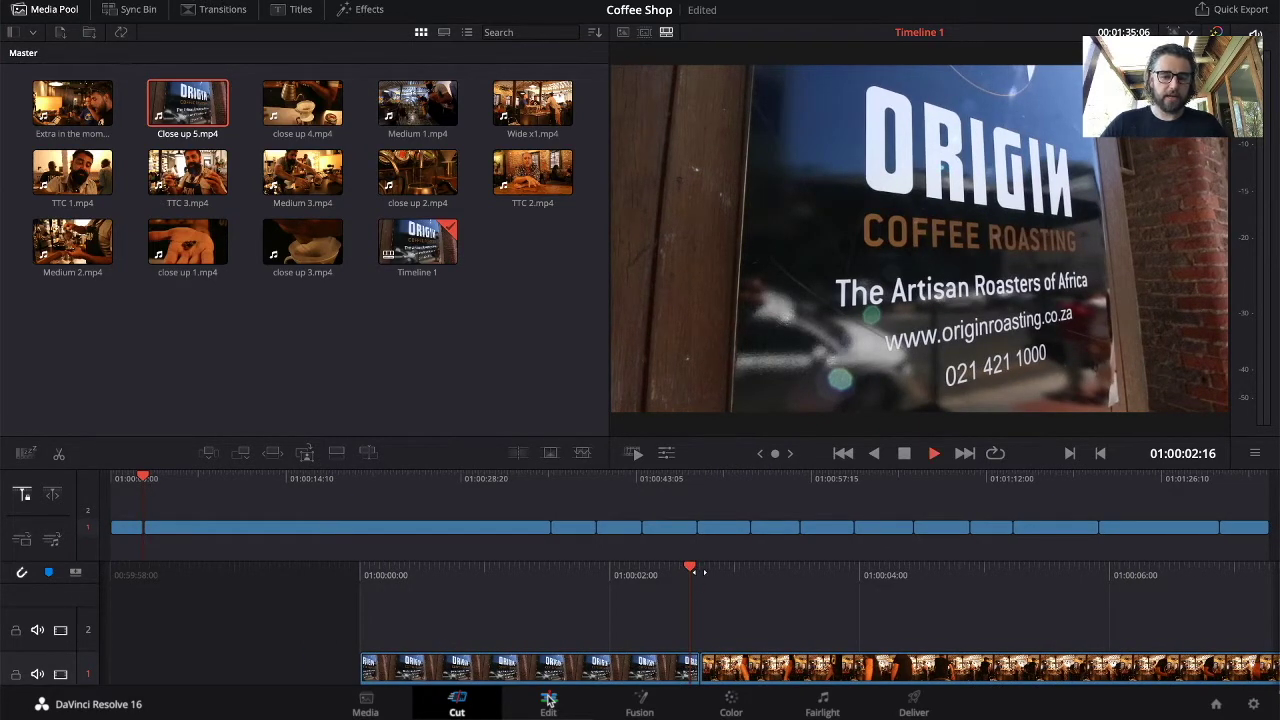
# Split the Wide x1 clip at 01:00:14:19 and delete the part before the cut.
pyautogui.press('space')
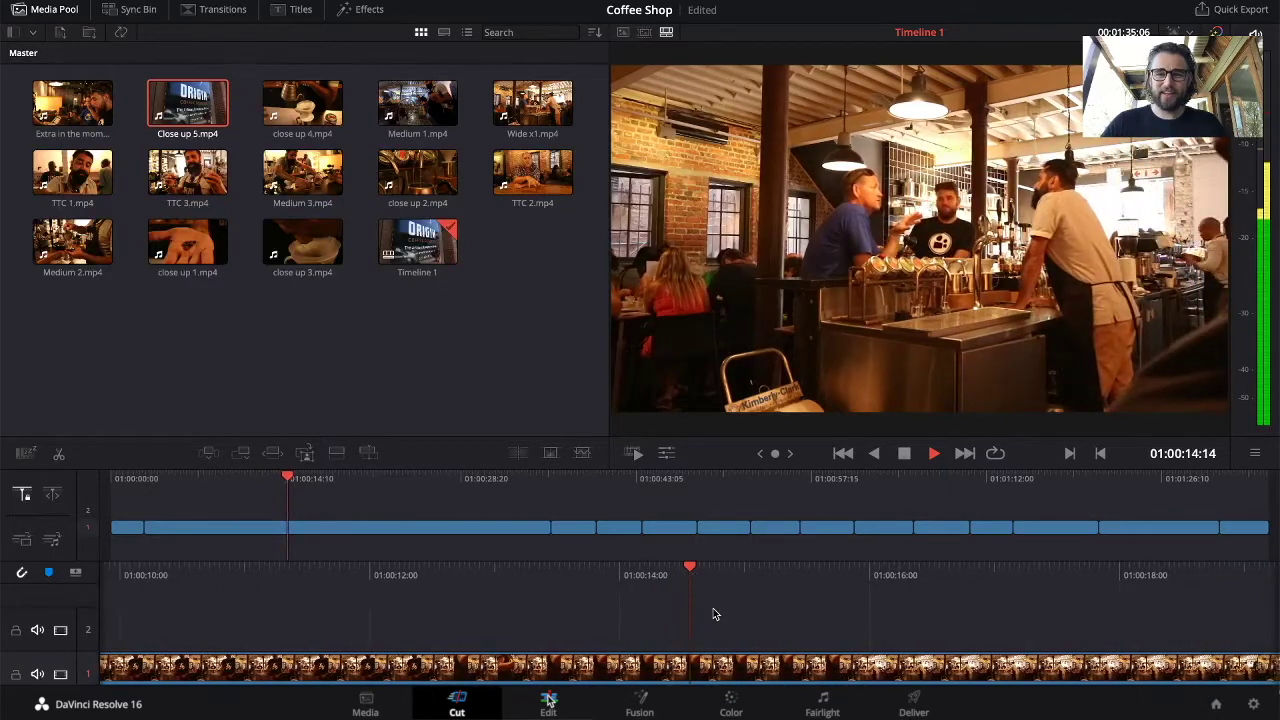
pyautogui.press('space')
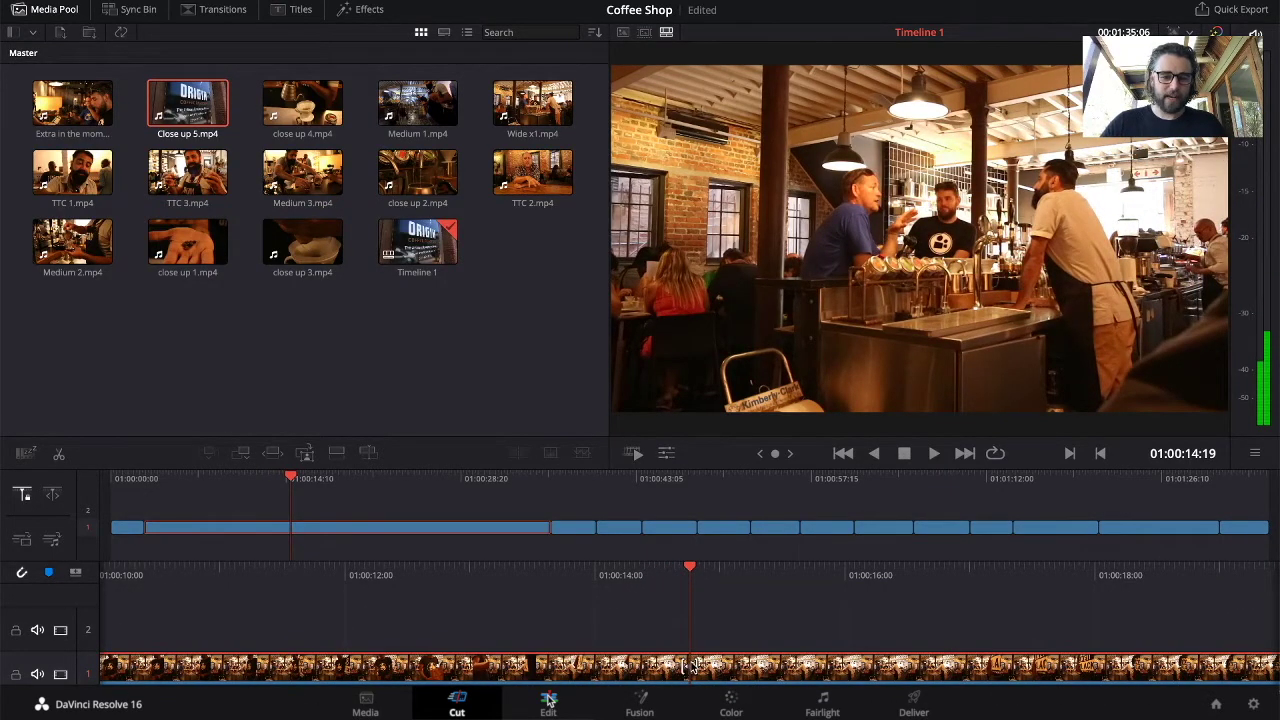
pyautogui.click(58, 458)
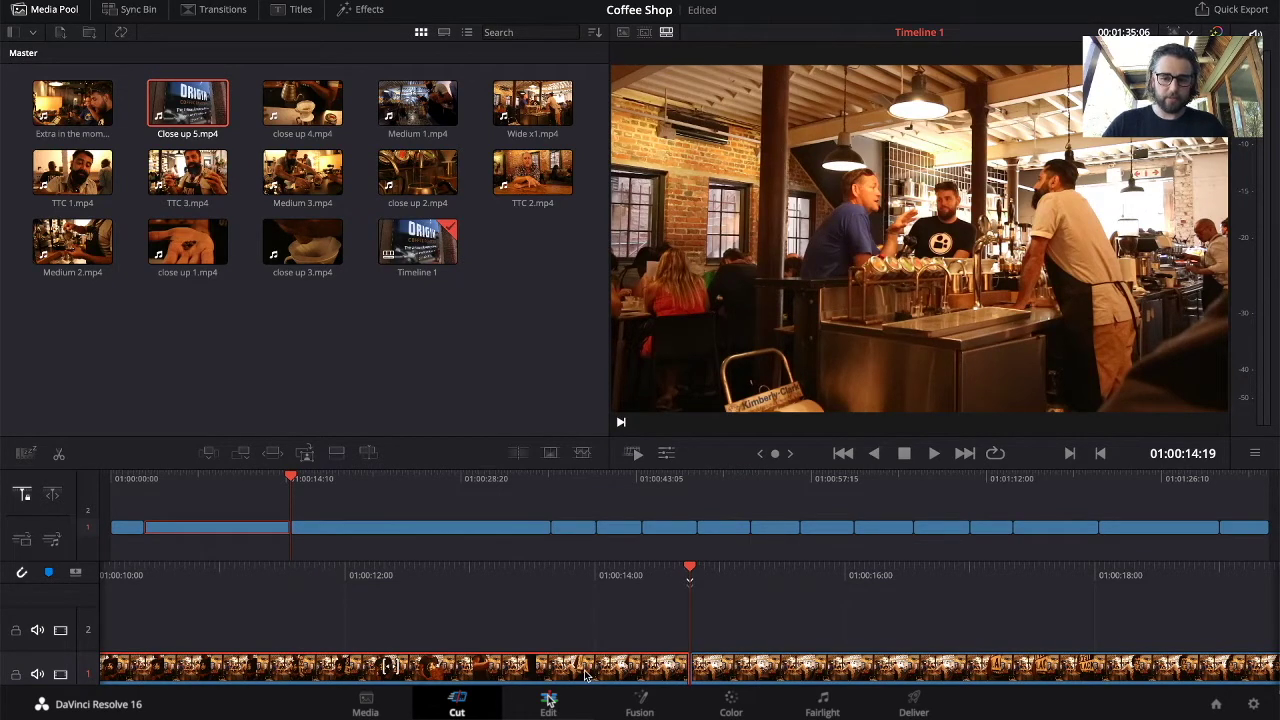
pyautogui.press('Delete')
# Split the Wide x1 clip at 01:00:06:14 and delete the part after the cut.
pyautogui.press('space')
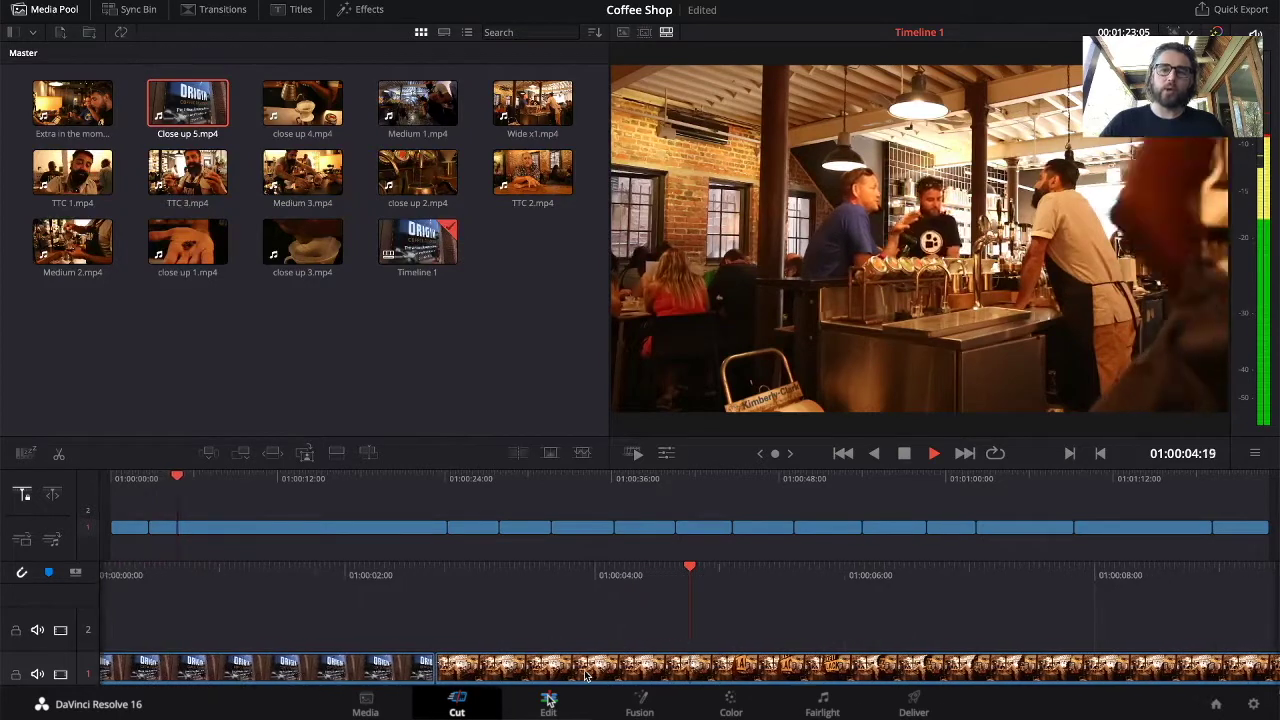
pyautogui.press('space')
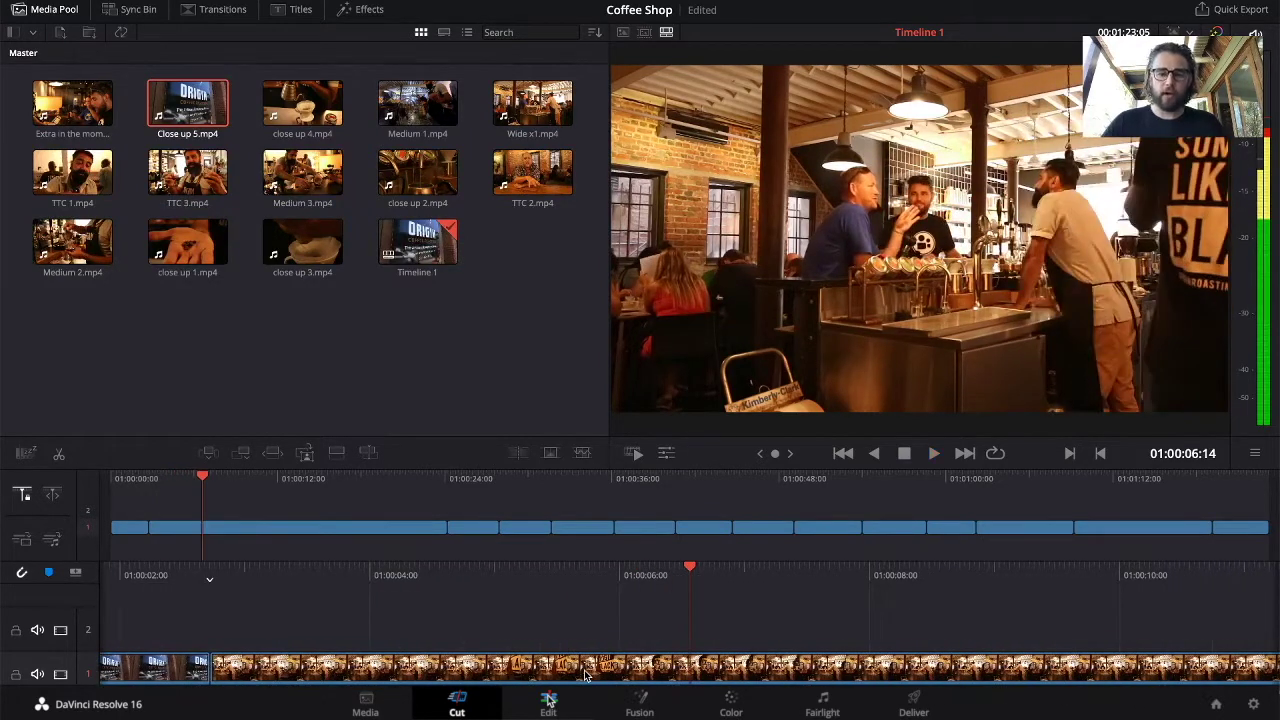
pyautogui.hotkey('ctrl', 'b')
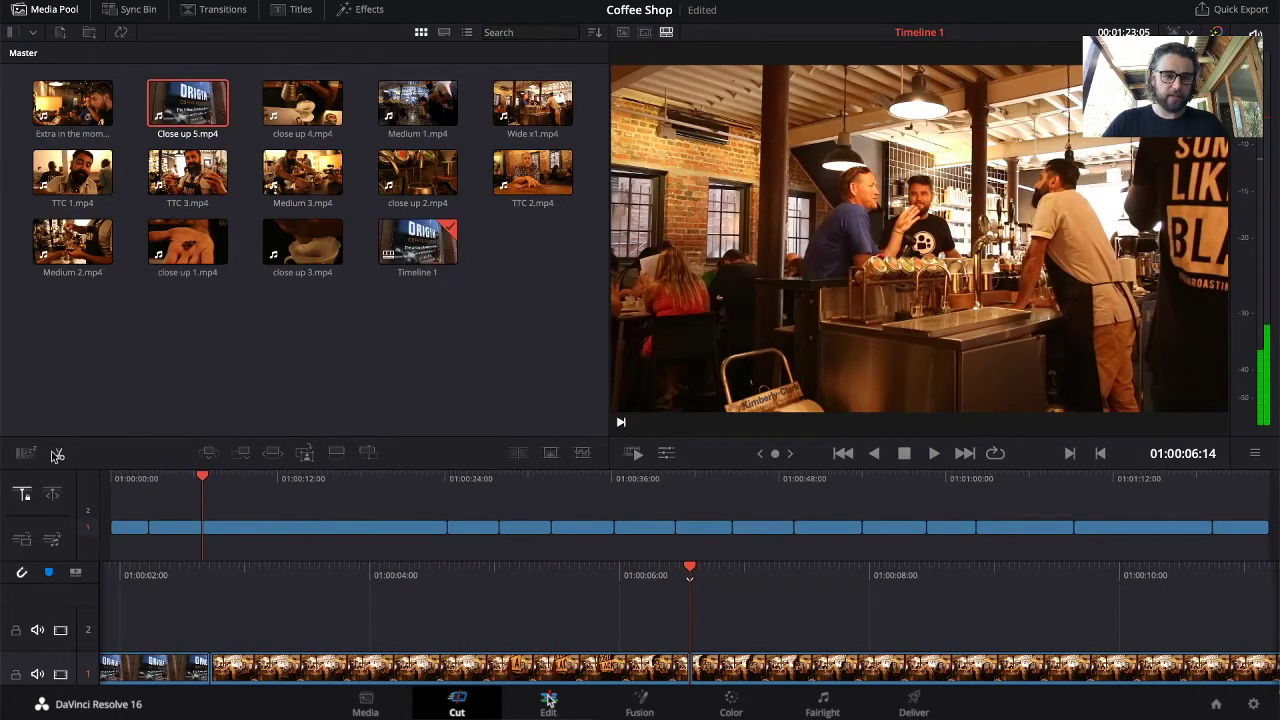
pyautogui.click(888, 670)
pyautogui.press('Delete')
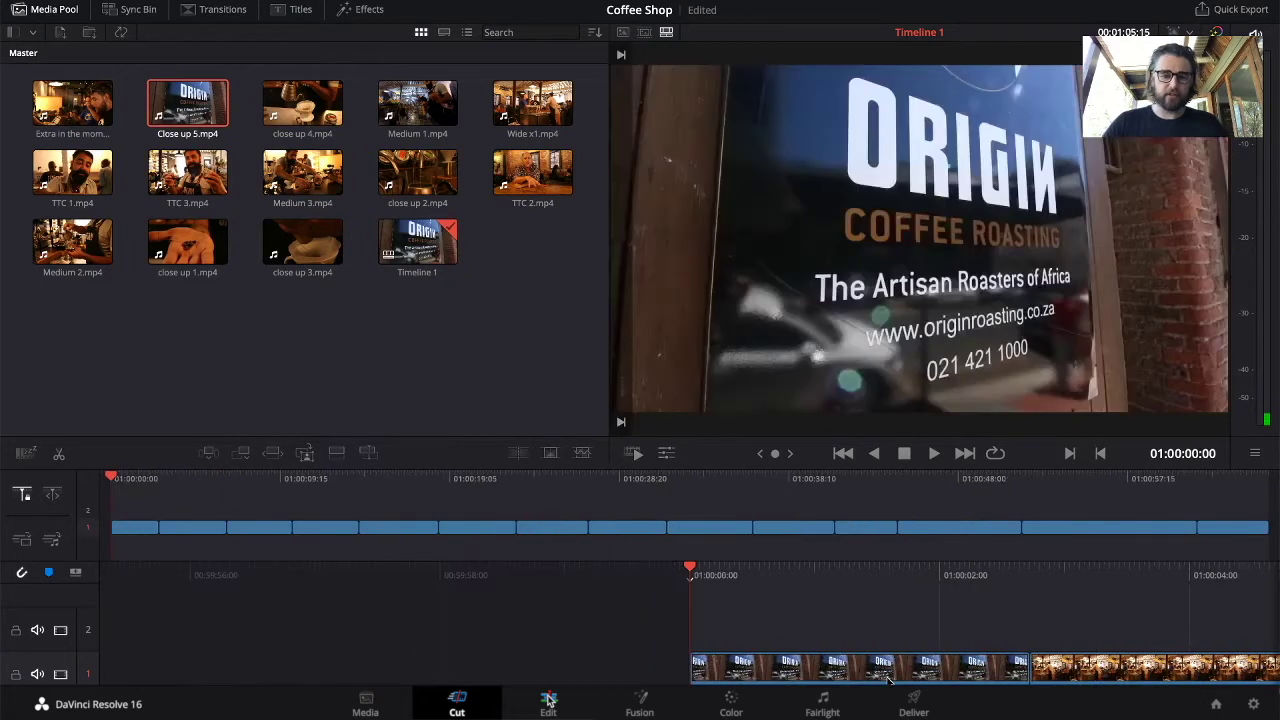
# Play the timeline from the start to check the trimmed Close up 5 opening and its cut to the wide shot.
pyautogui.press('space')
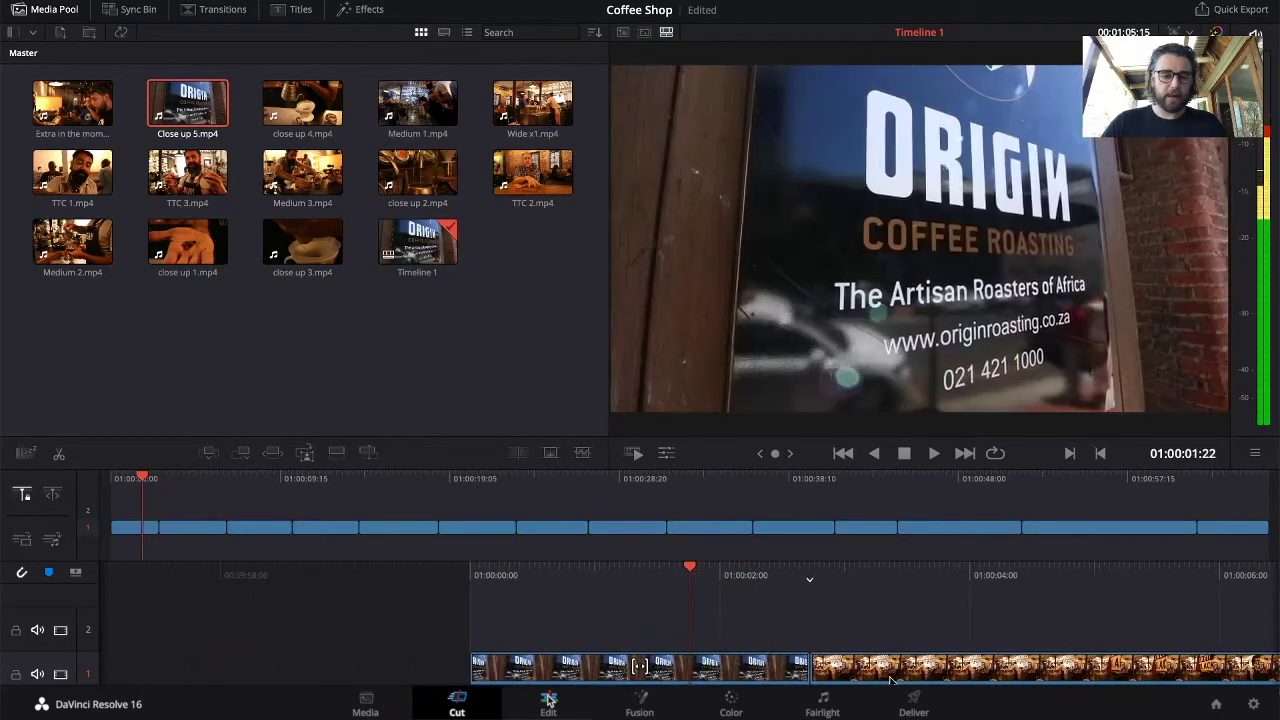
pyautogui.press('Home')
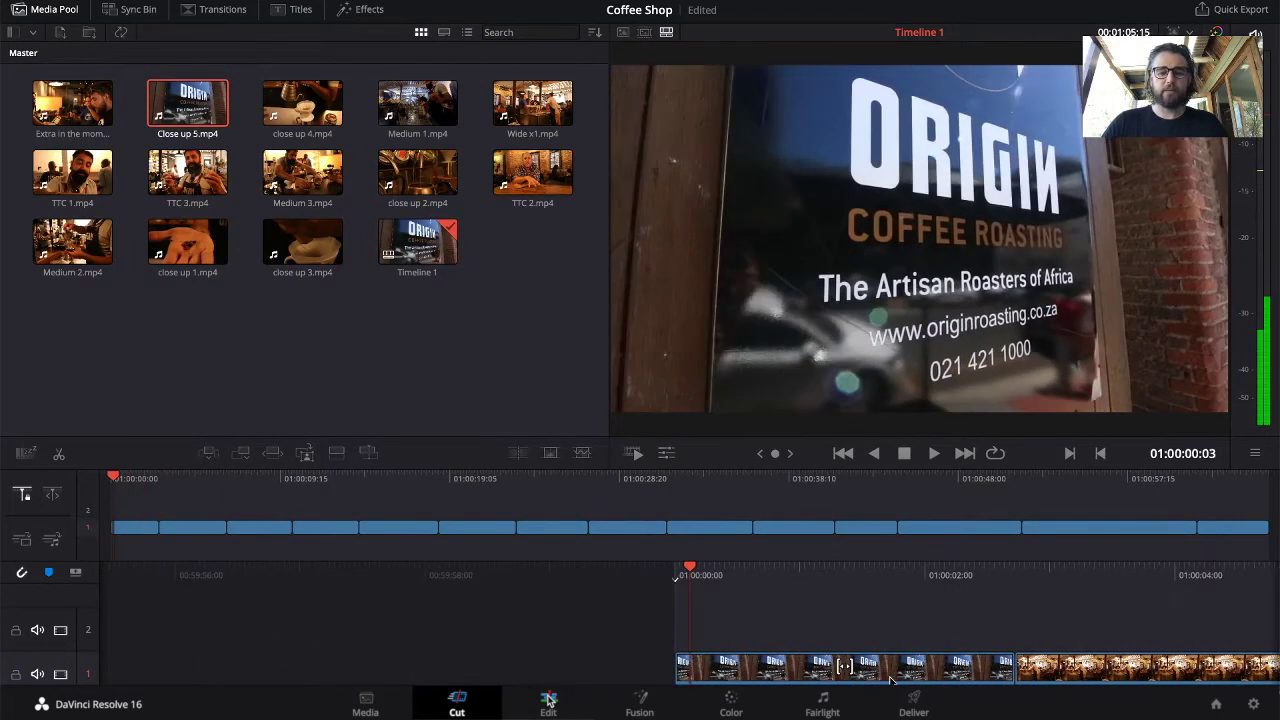
pyautogui.press('space')
pyautogui.press('Home')
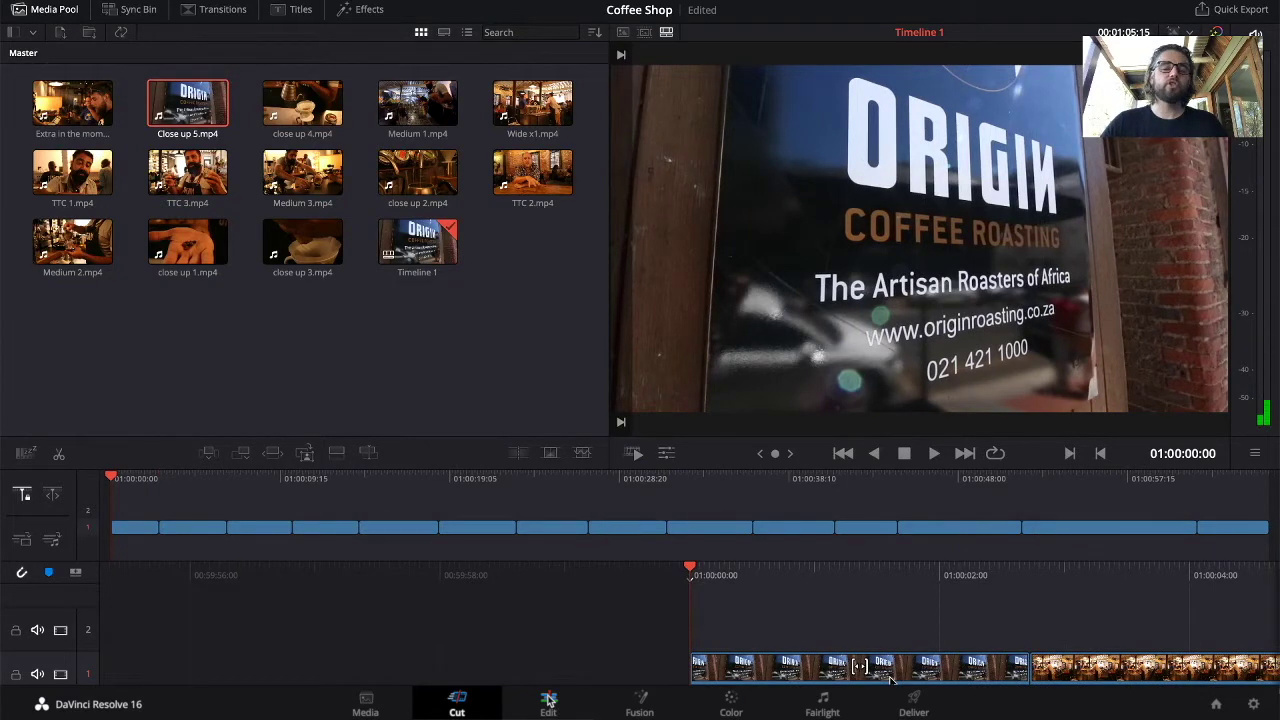
pyautogui.press('space')
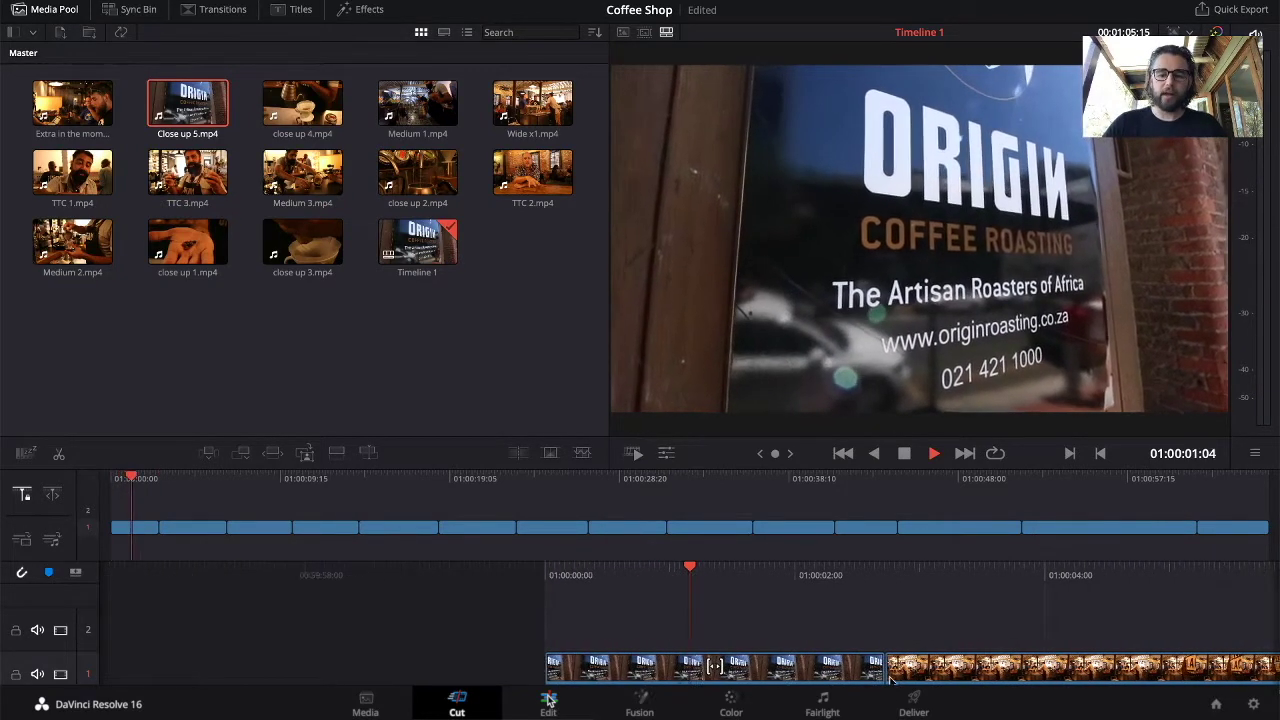
# Stop playback at 01:00:02:07 and trim the end of the opening Close up 5 clip back to the playhead.
pyautogui.press('space')
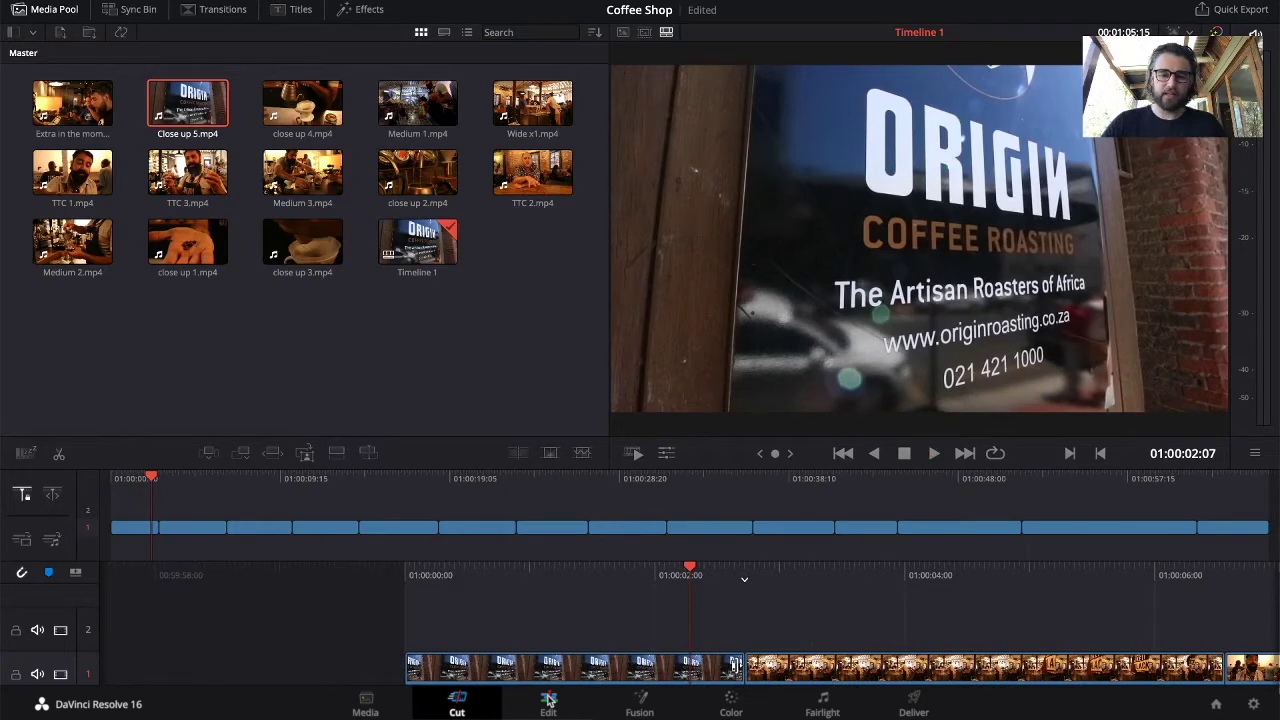
pyautogui.moveTo(738, 666); pyautogui.dragTo(688, 666)
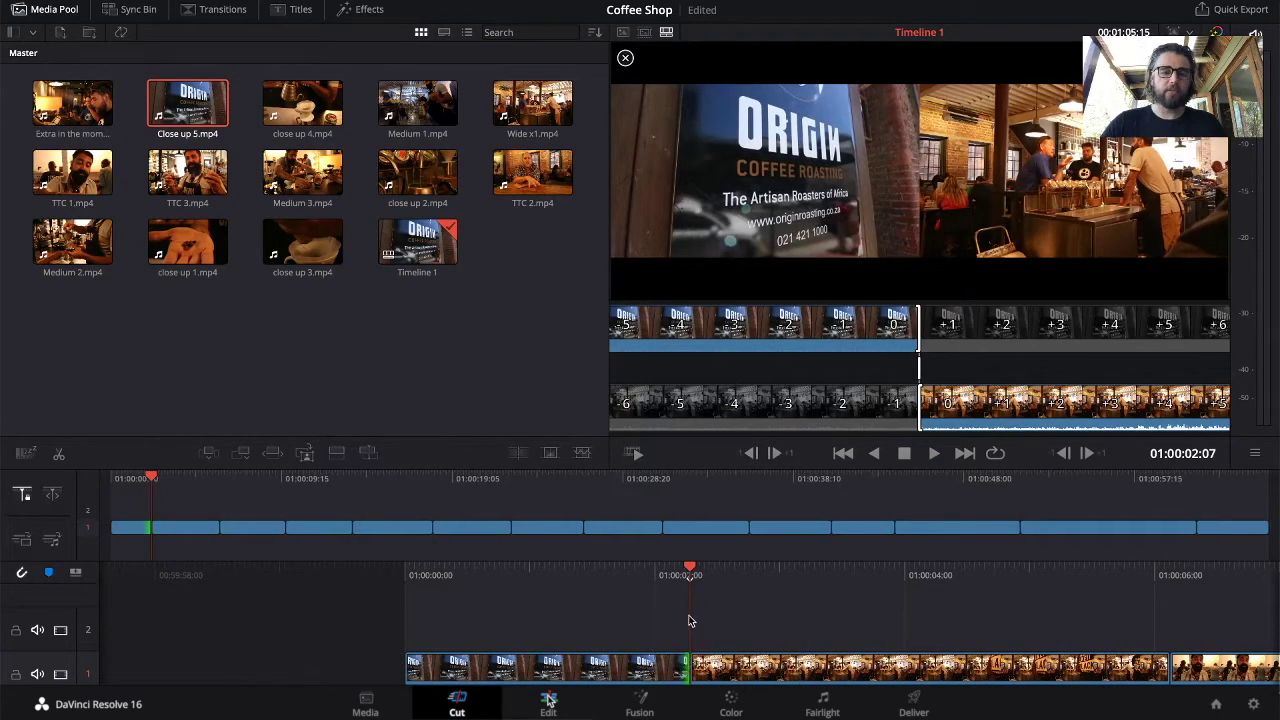
# Play into the Wide x1 clip and trim its end back to the playhead at 01:00:04:21.
pyautogui.press('space')
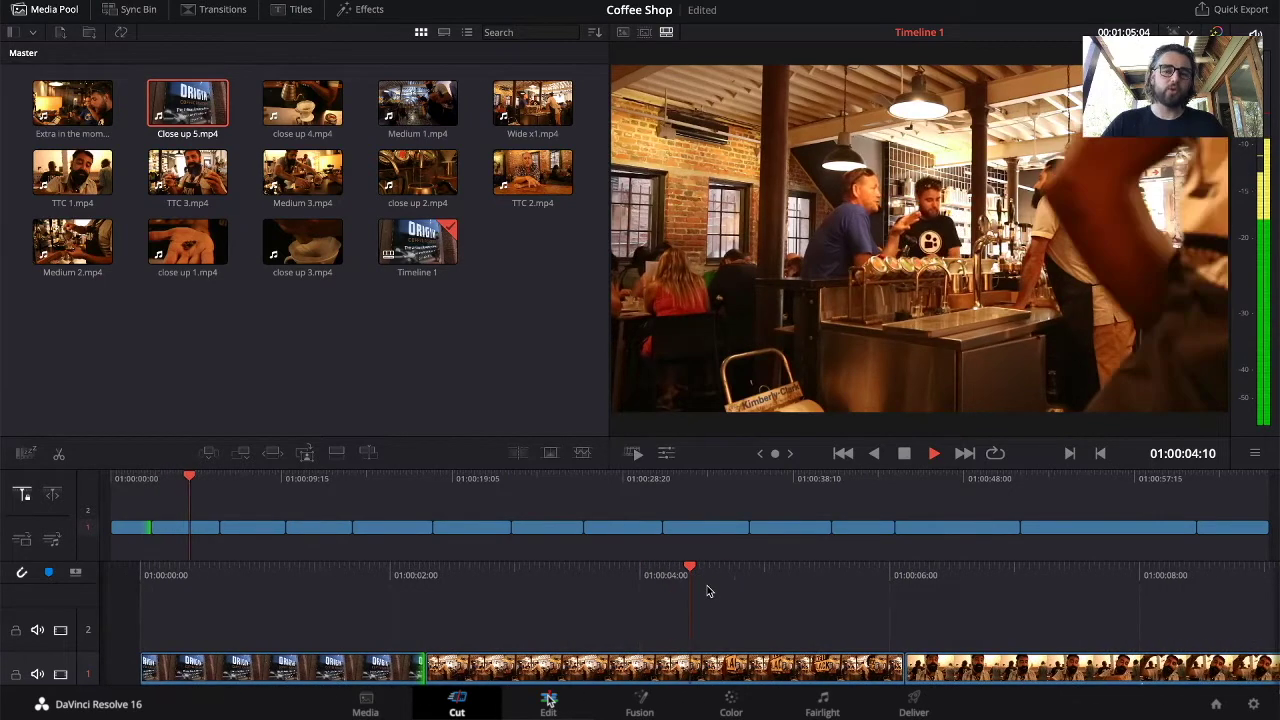
pyautogui.press('space')
pyautogui.click(690, 670)
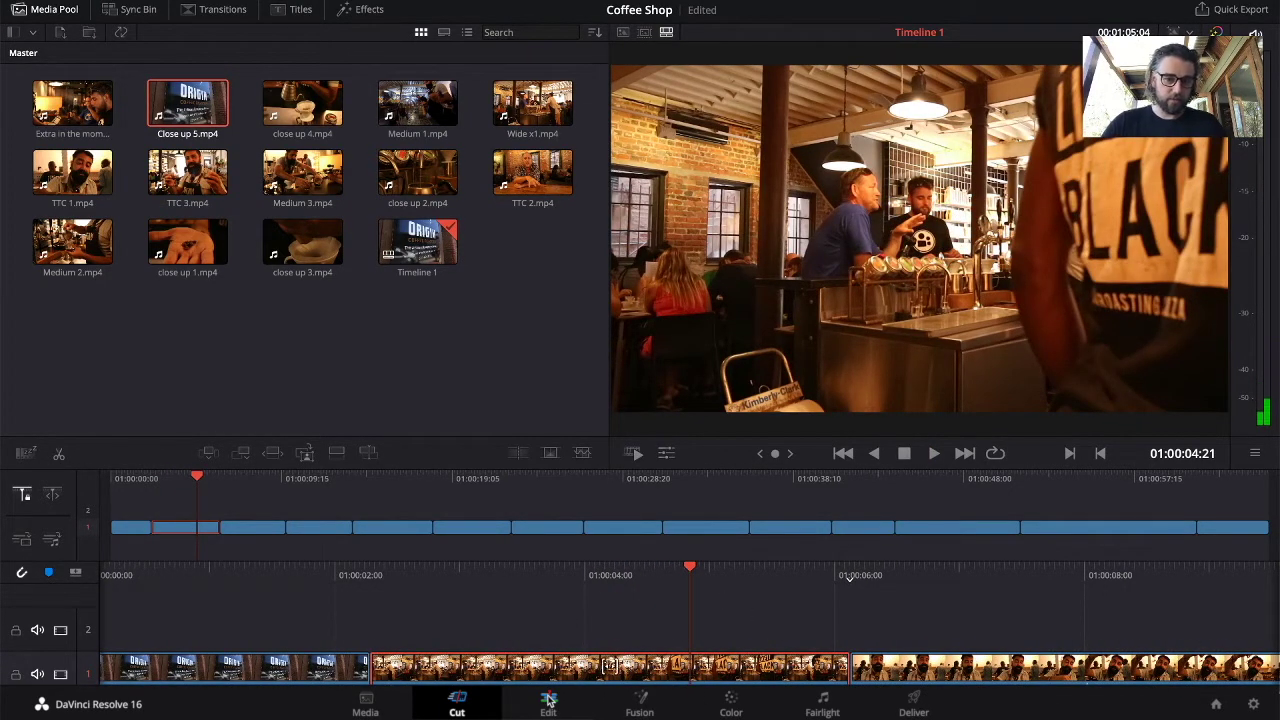
pyautogui.click(848, 672)
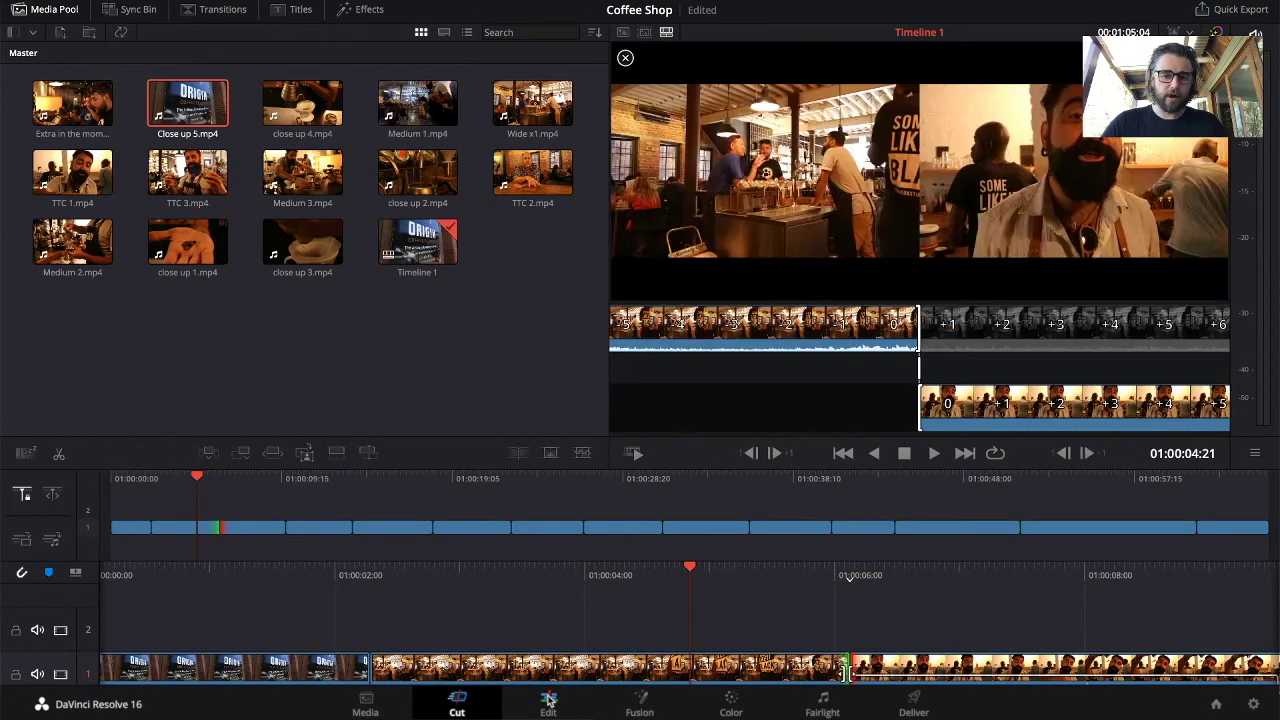
pyautogui.moveTo(840, 672); pyautogui.dragTo(688, 670)
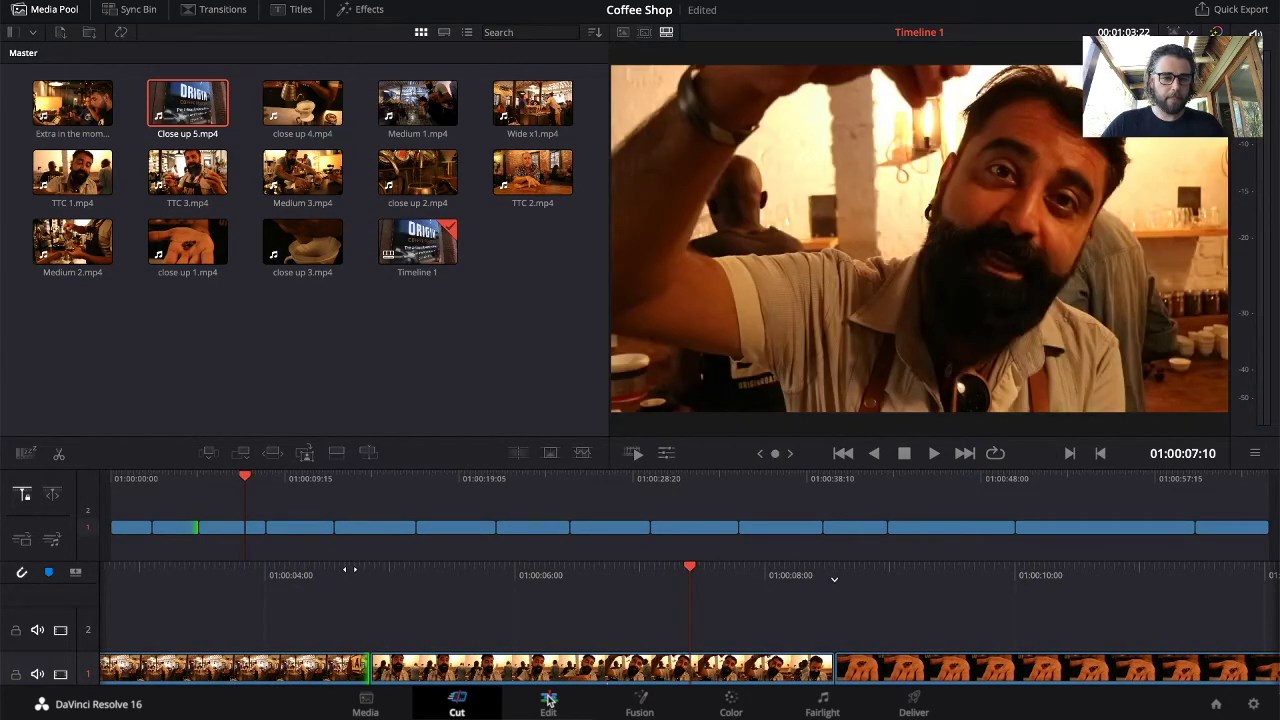
# Review the TTC 1 clip from its start, split it at 01:00:07:22 and delete the part after the cut.
pyautogui.click(264, 479)
pyautogui.press('Up')
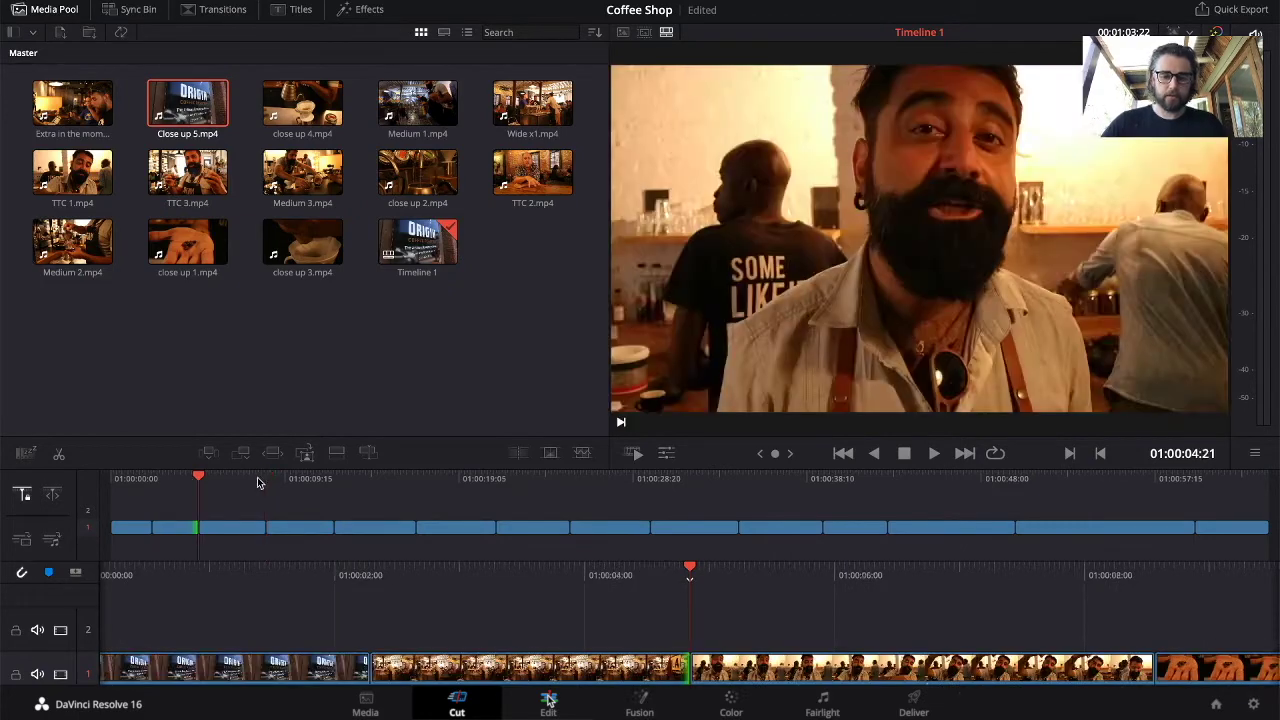
pyautogui.press('space')
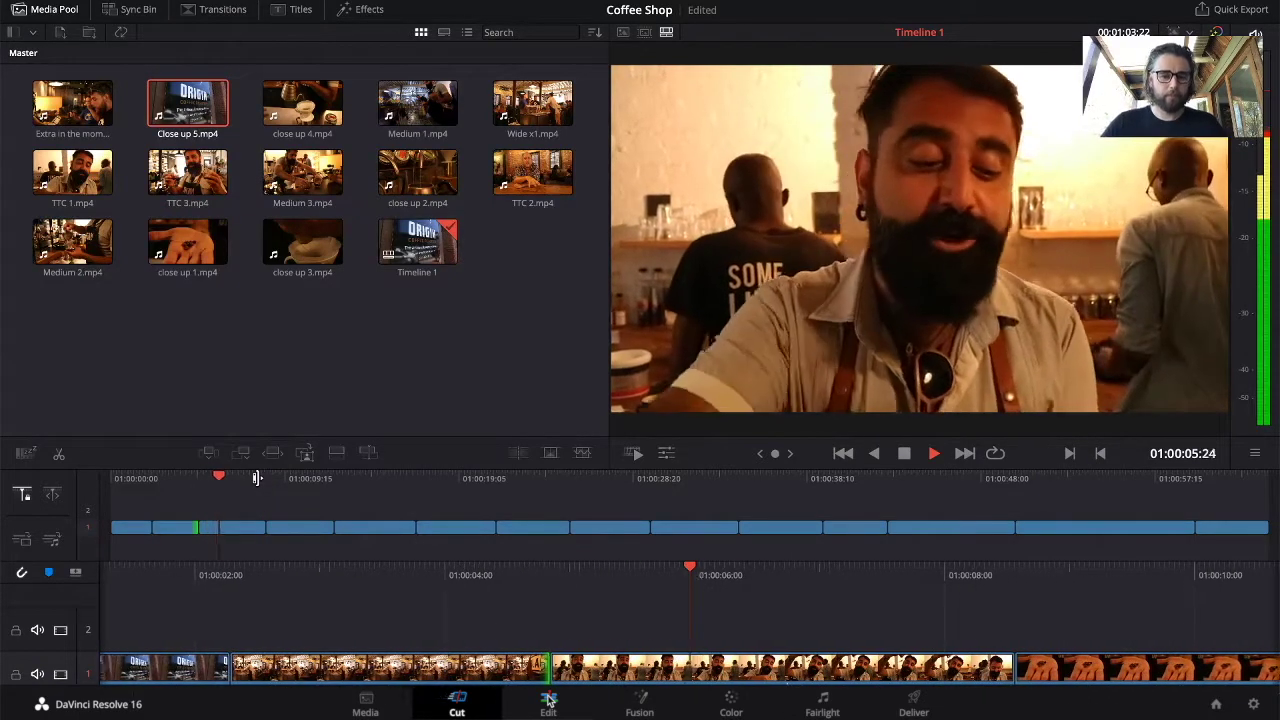
pyautogui.press('space')
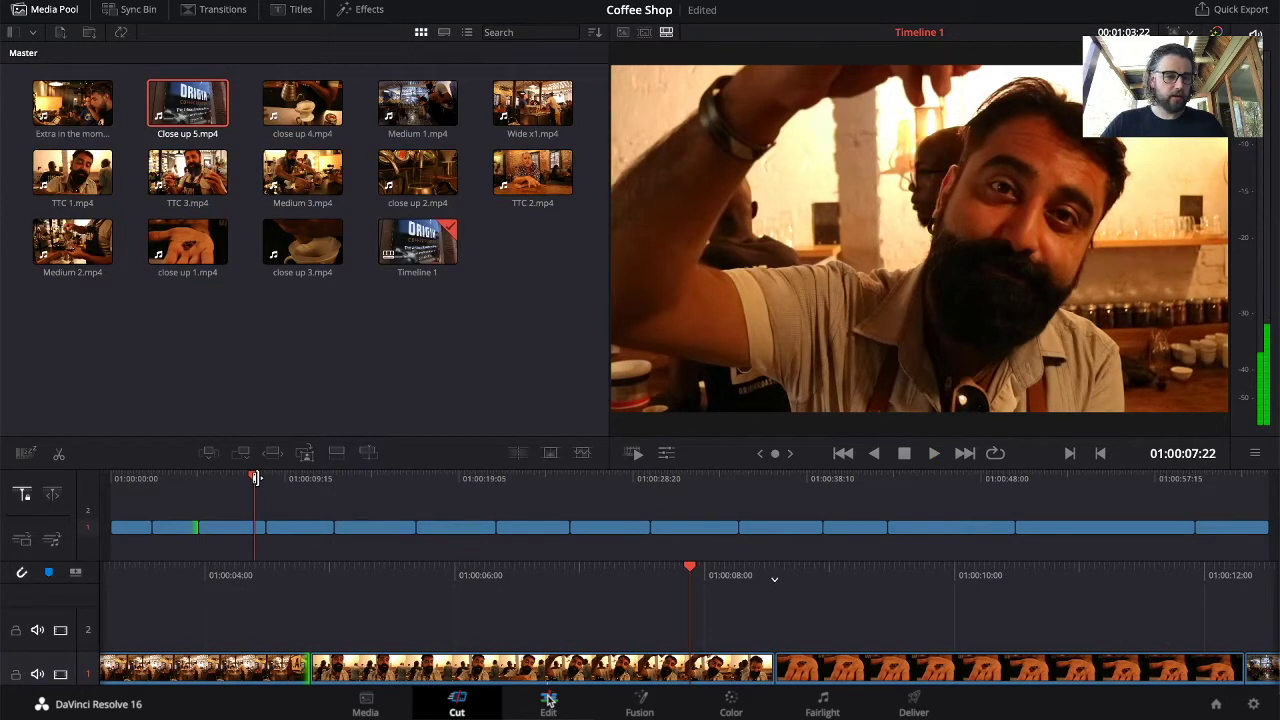
pyautogui.click(662, 664)
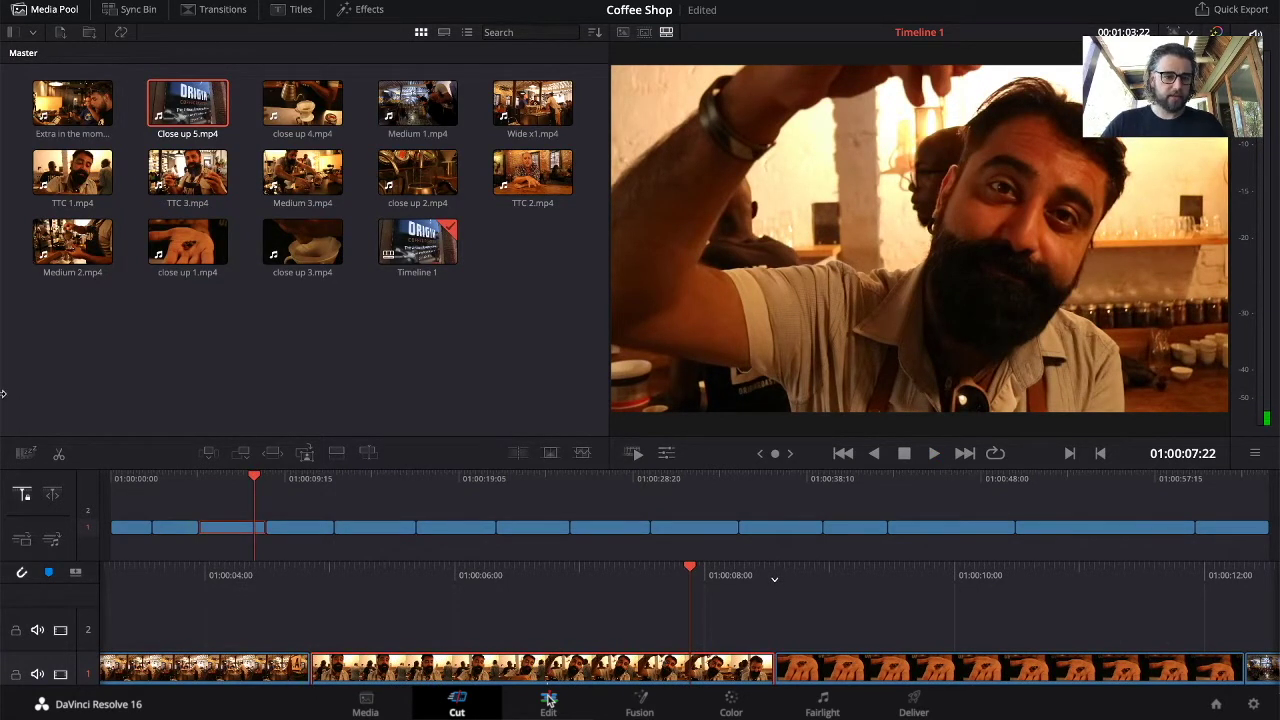
pyautogui.click(62, 453)
pyautogui.click(730, 672)
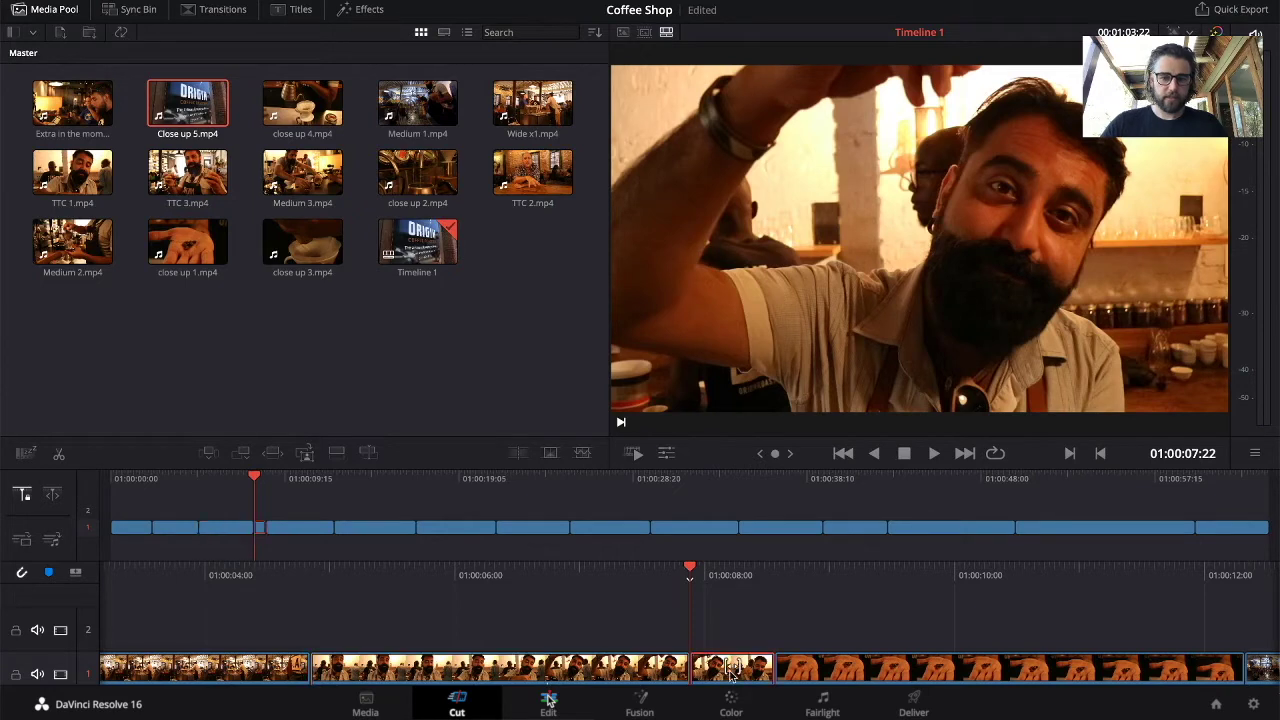
pyautogui.press('Delete')
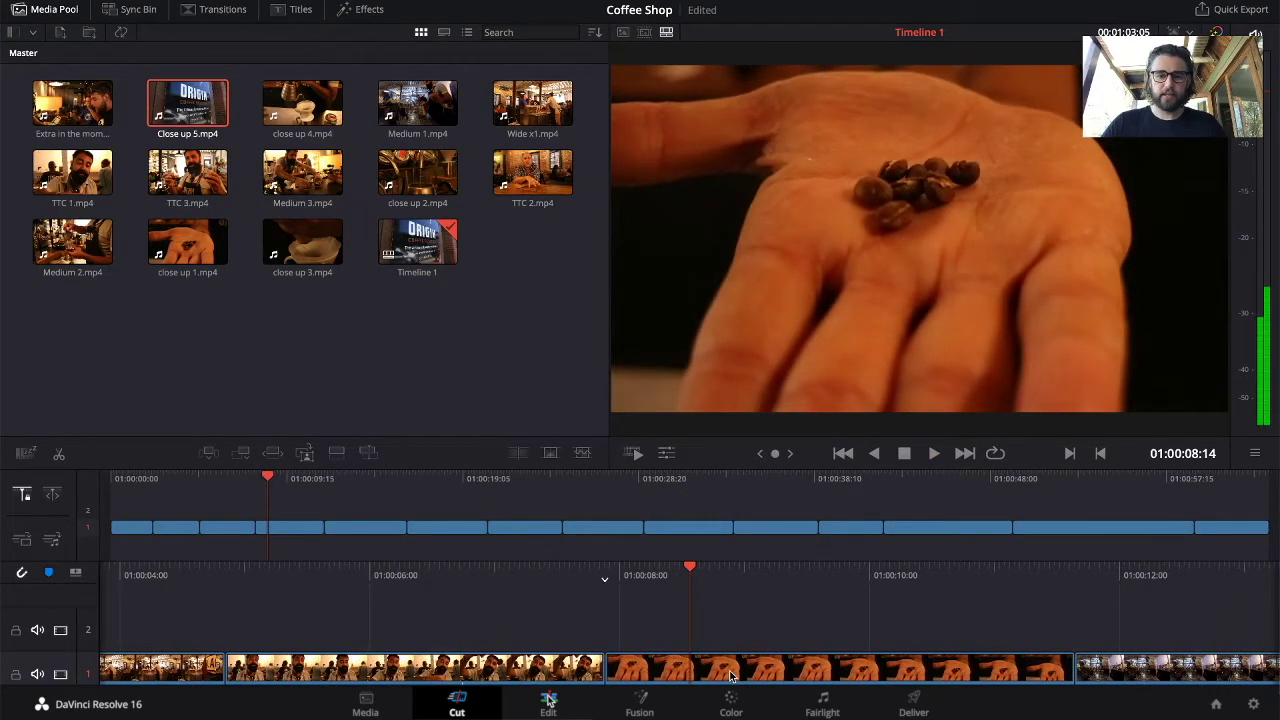
# Split the close up 1 clip at 01:00:08:14 and again at 01:00:09:11, deleting the part before each cut.
pyautogui.click(59, 454)
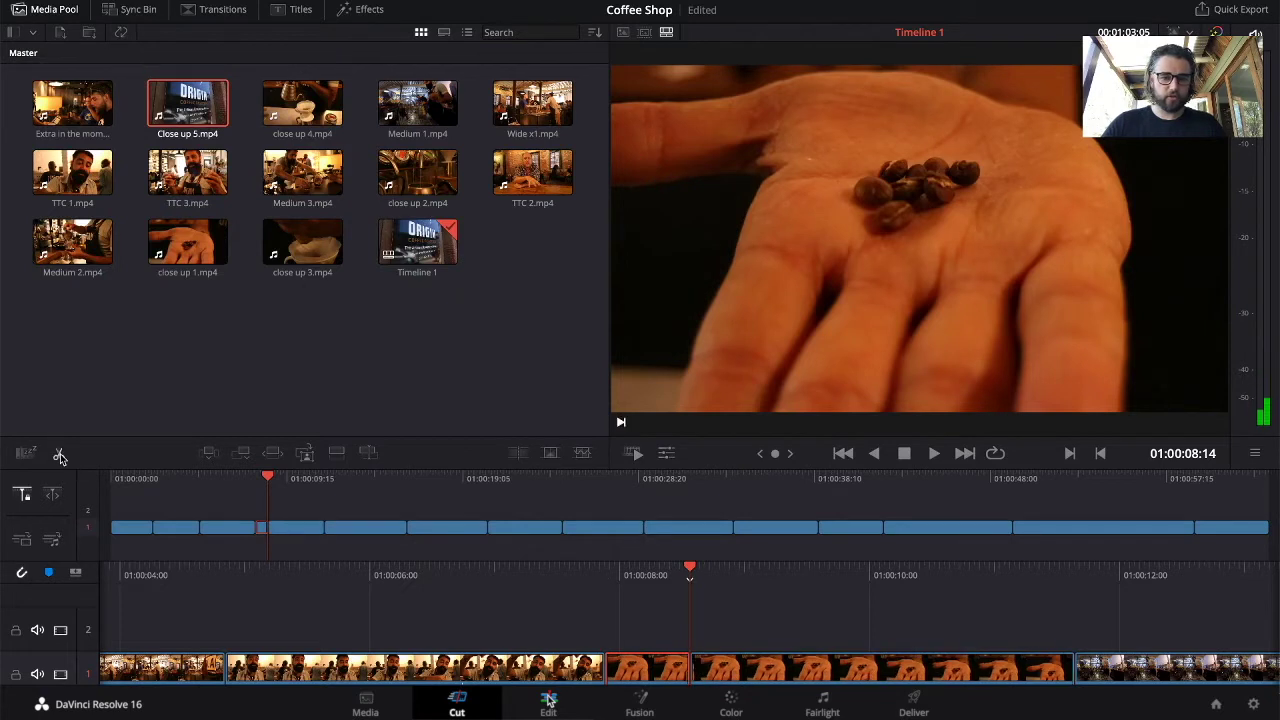
pyautogui.press('Delete')
pyautogui.press('space')
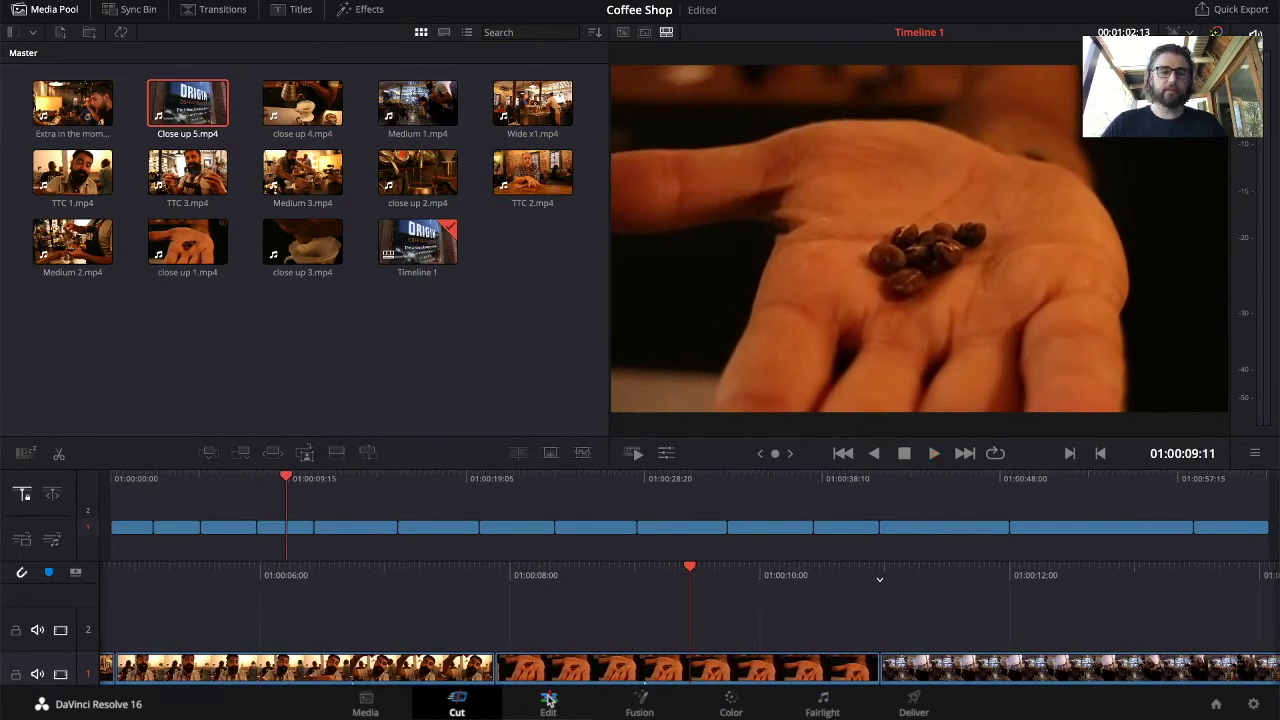
pyautogui.click(686, 670)
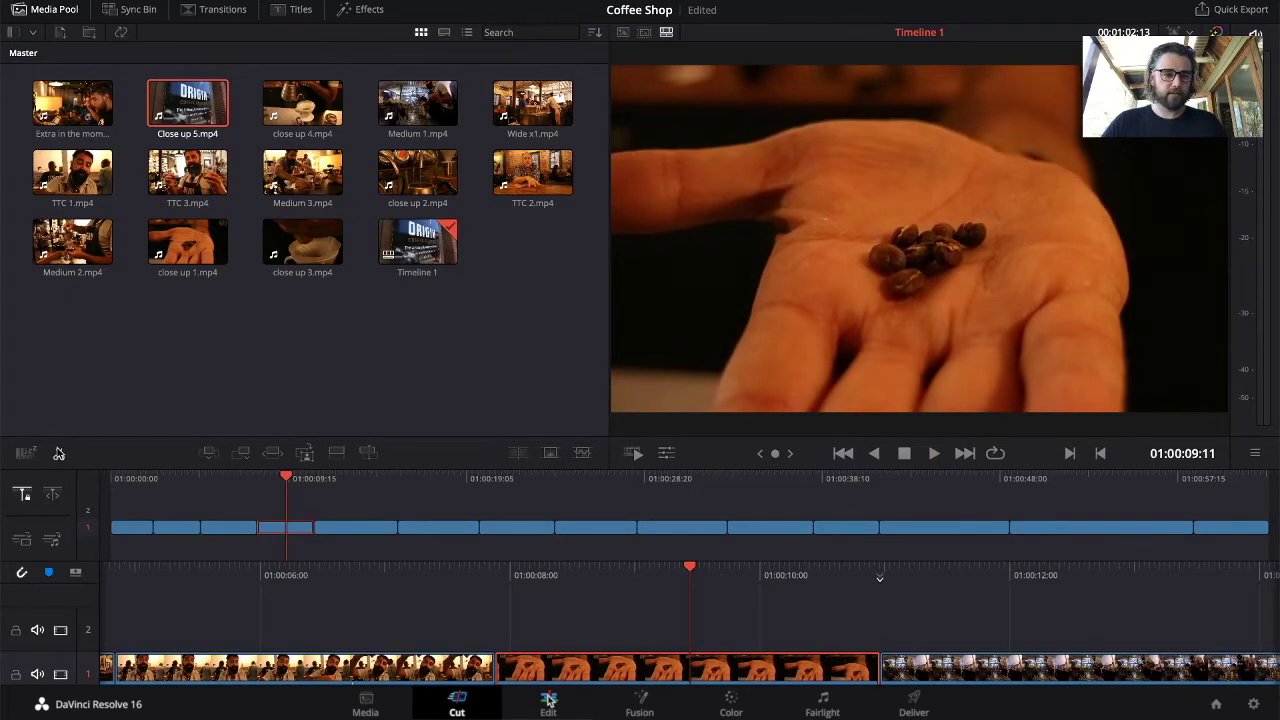
pyautogui.click(59, 454)
pyautogui.press('Delete')
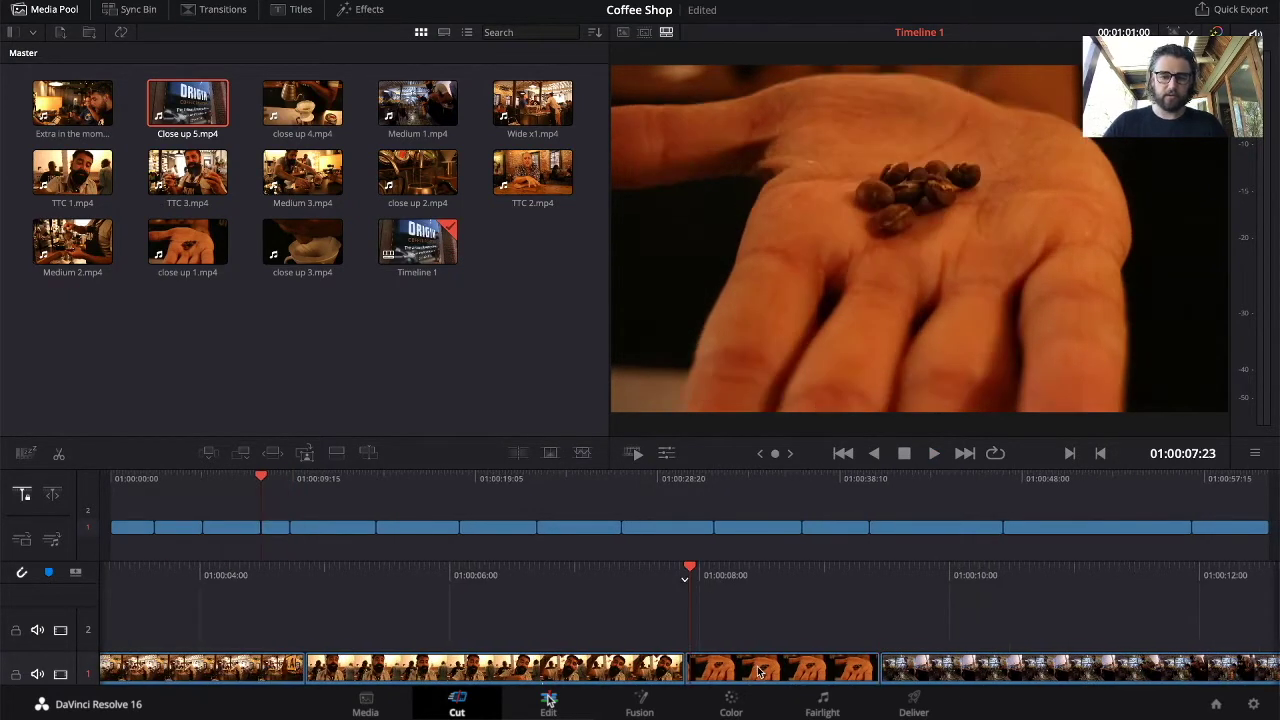
# Play on to the Medium 1 clip, split it at 01:00:11:04 and delete the part before the cut.
pyautogui.press('space')
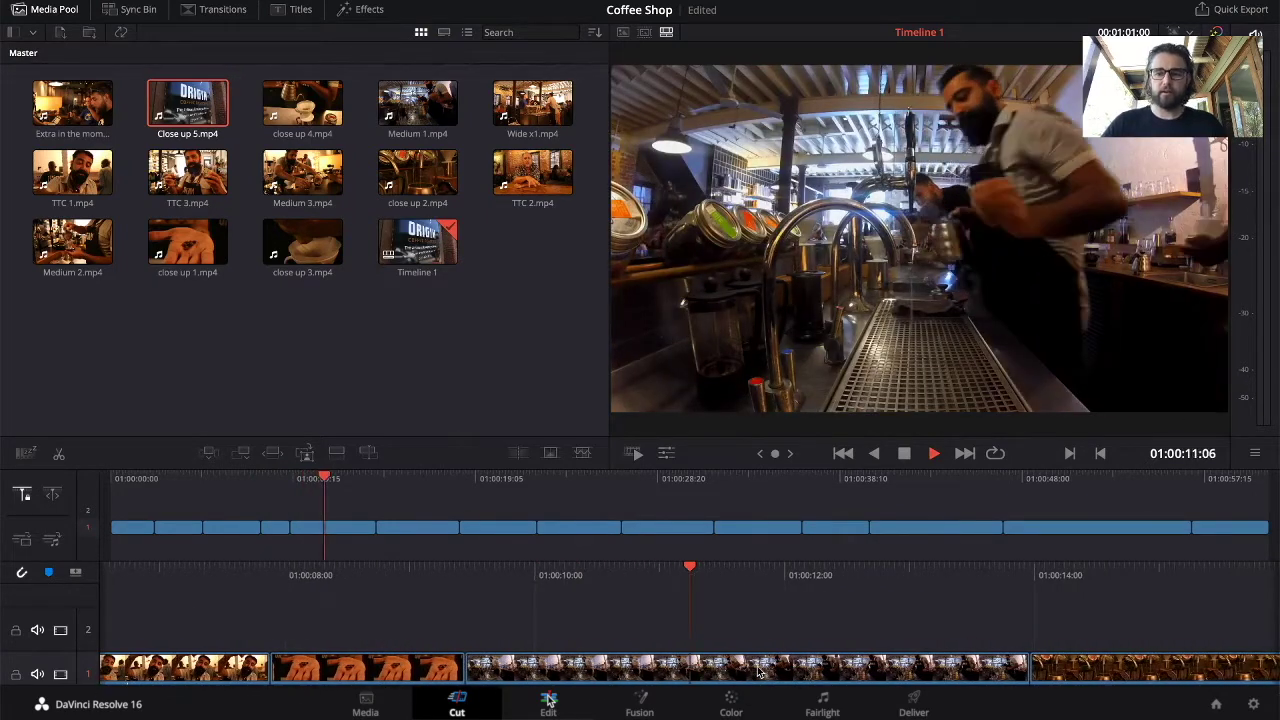
pyautogui.press('space')
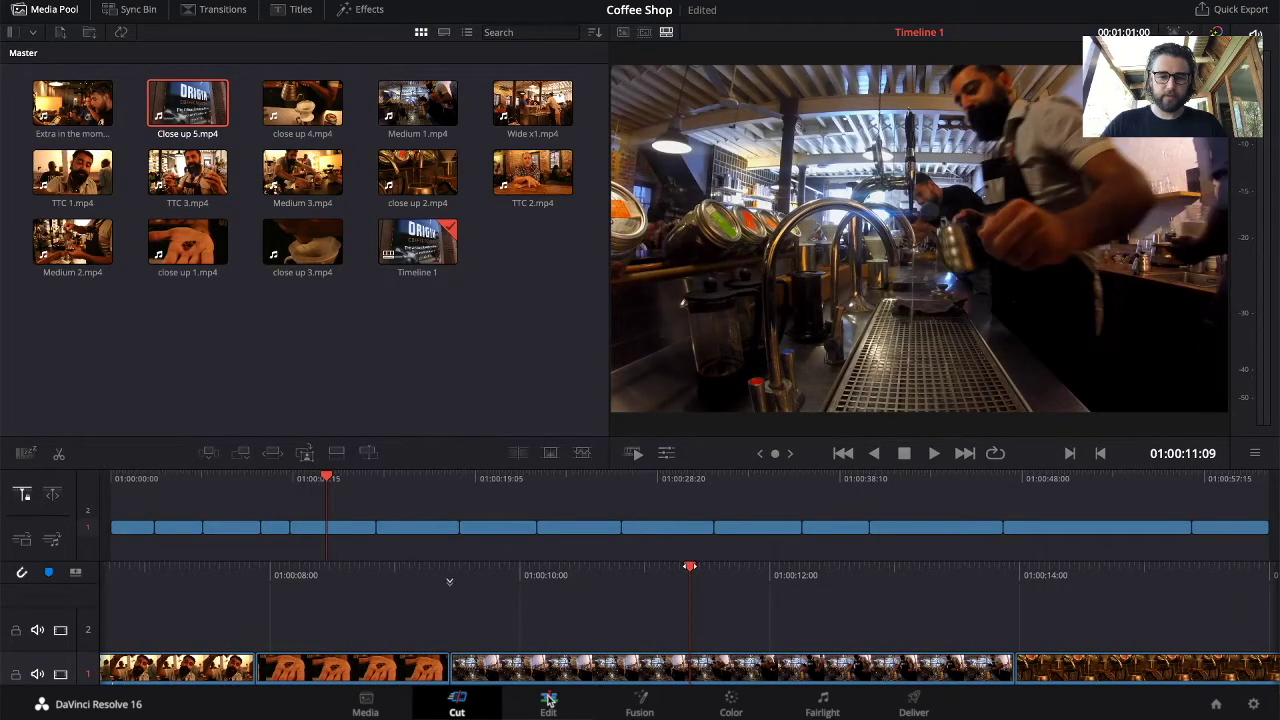
pyautogui.moveTo(663, 675)
pyautogui.mouseDown()
pyautogui.moveTo(648, 675)
pyautogui.moveTo(688, 675)
pyautogui.mouseUp()
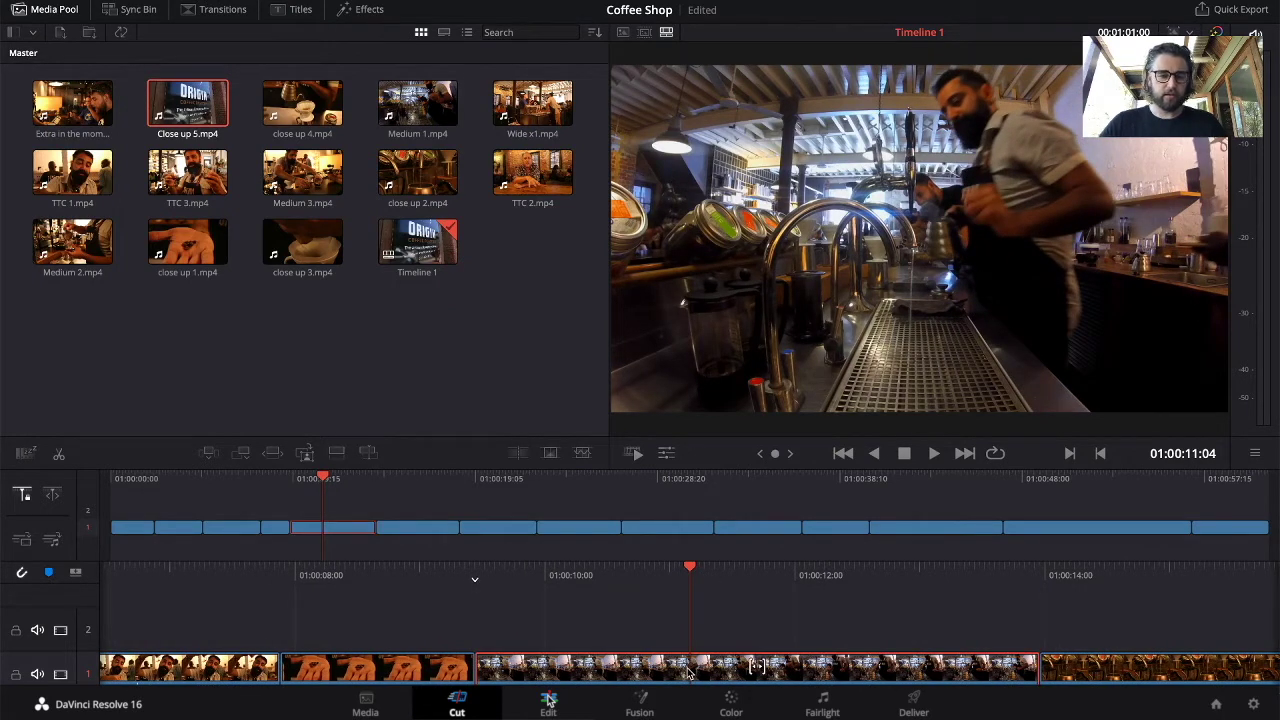
pyautogui.click(59, 457)
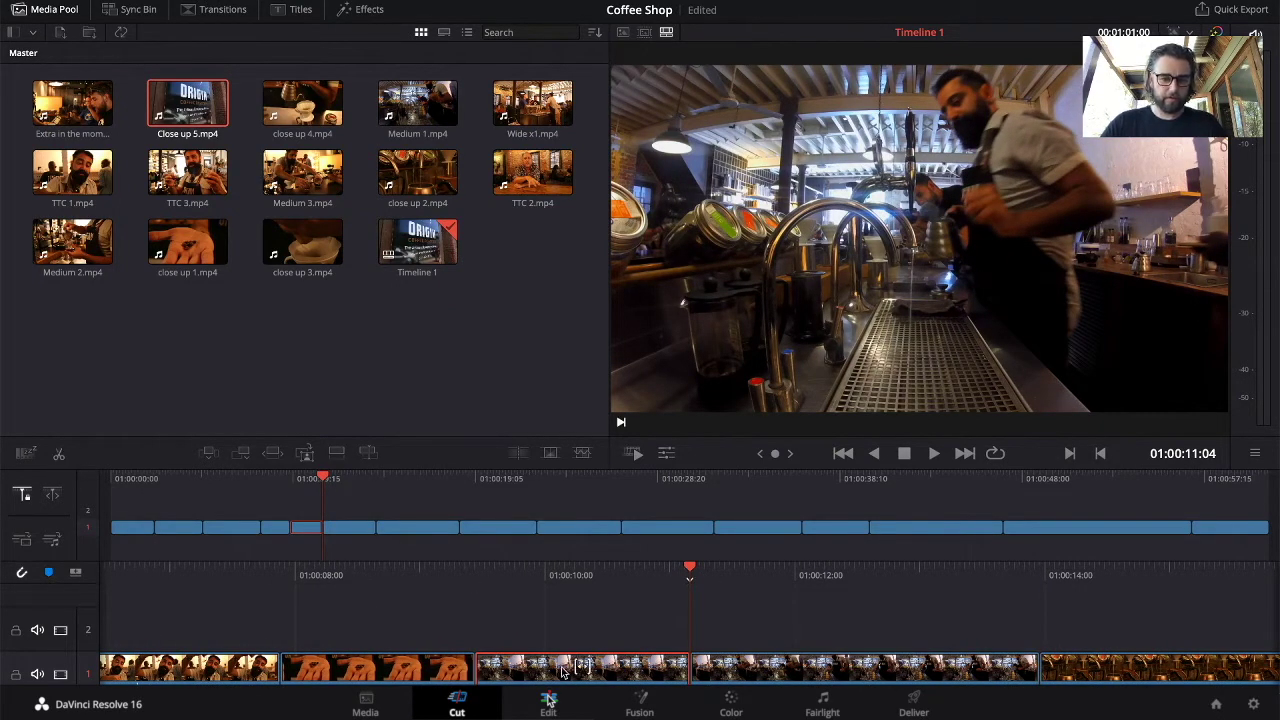
pyautogui.press('Delete')
# Split the shortened Medium 1 clip at 01:00:11:01 and delete the part after the cut.
pyautogui.press('space')
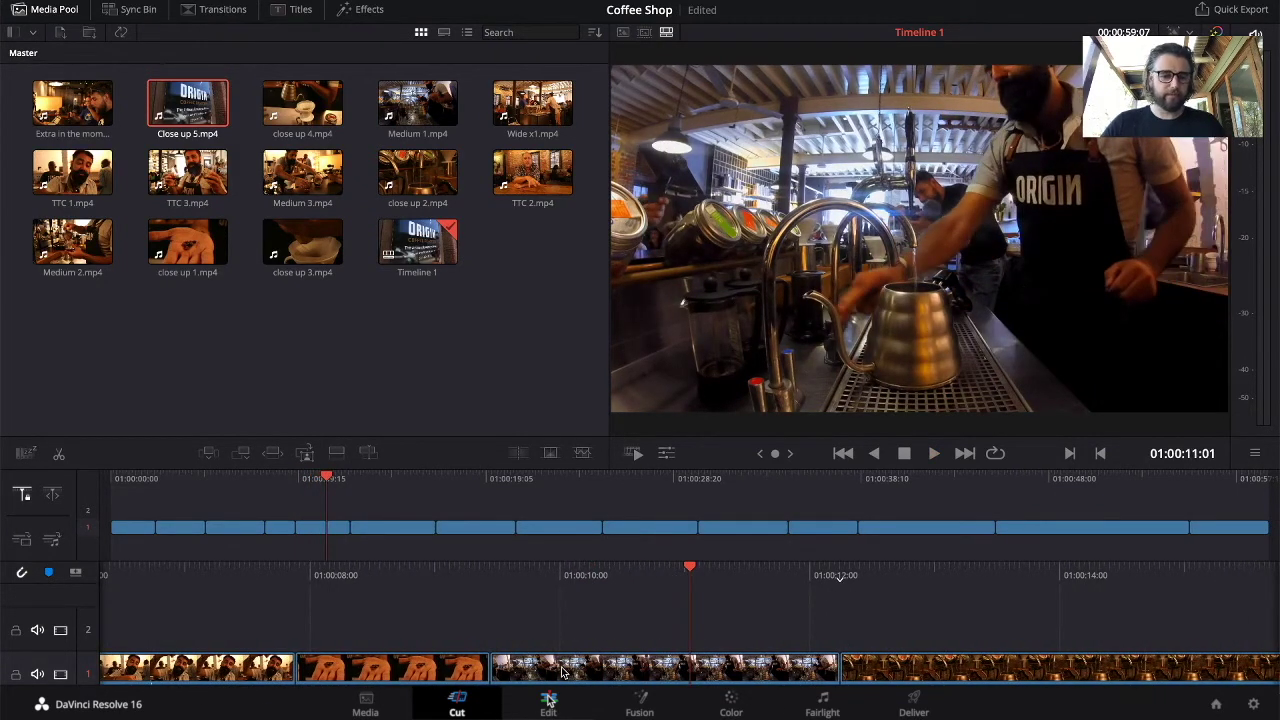
pyautogui.click(697, 678)
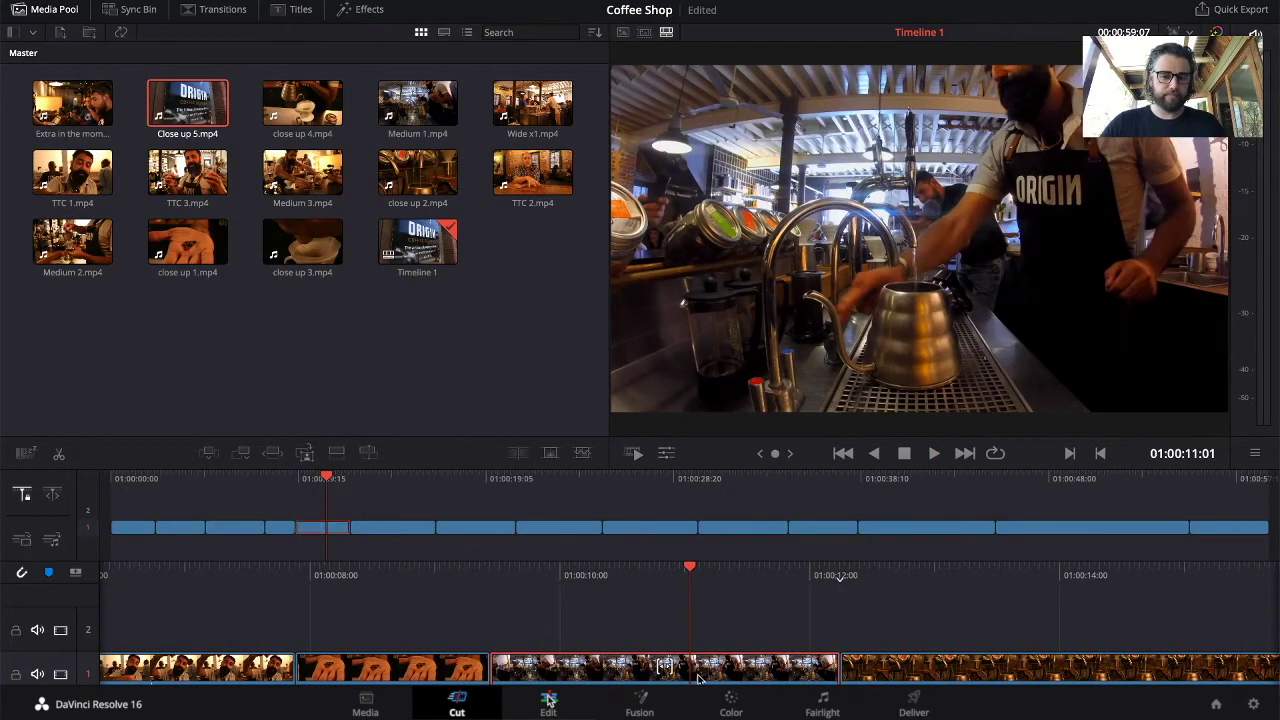
pyautogui.click(59, 455)
pyautogui.press('BackSpace')
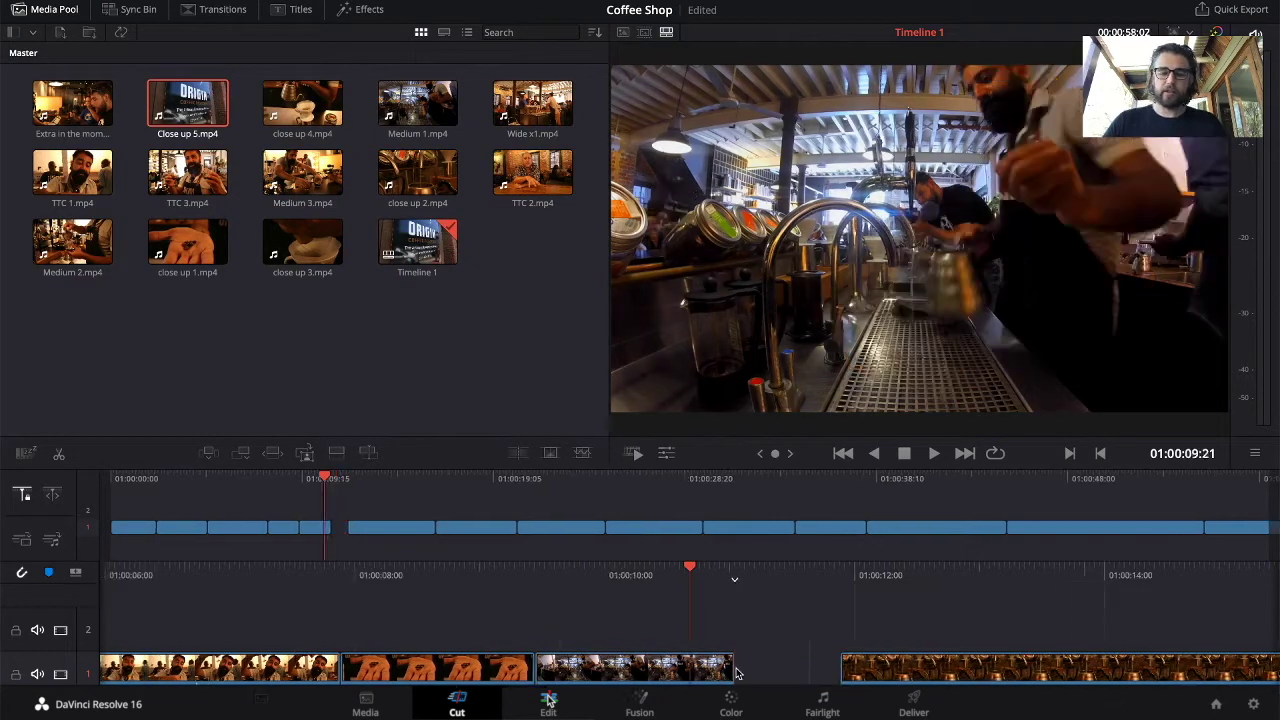
# Play on to the close up 2 clip, split it at 01:00:12:11 and delete the part before the cut.
pyautogui.press('space')
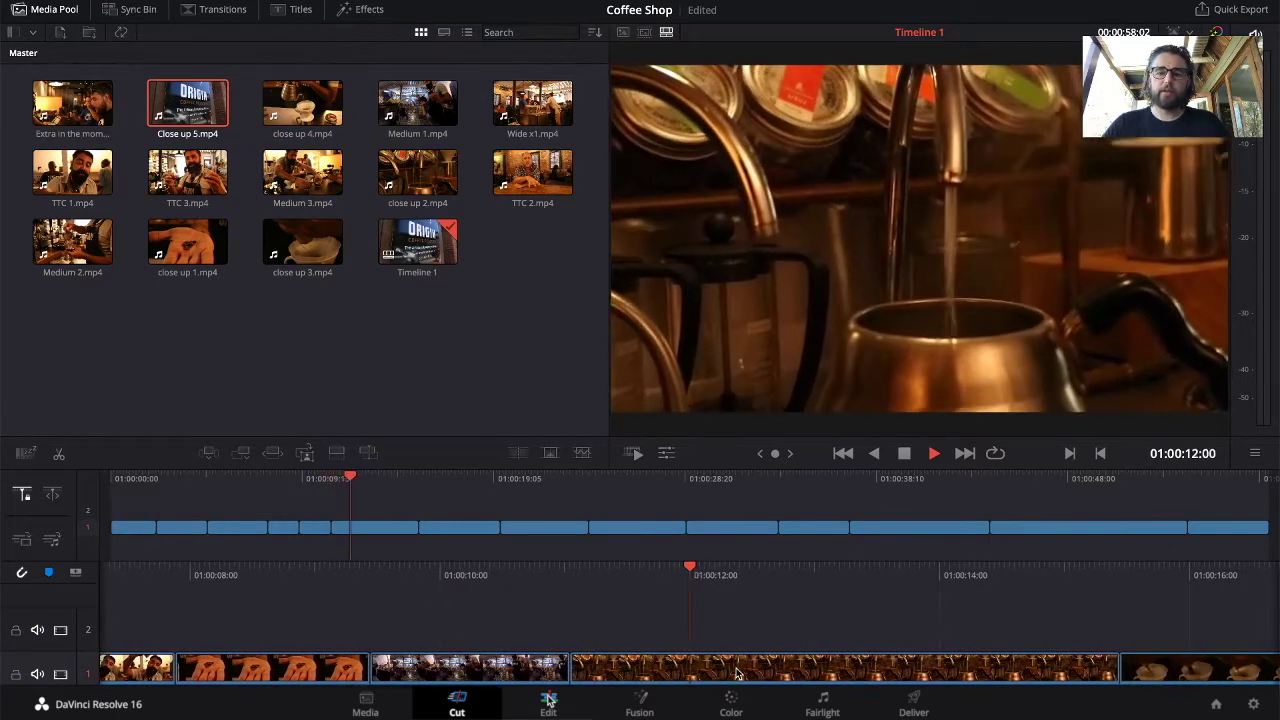
pyautogui.press('space')
pyautogui.click(701, 661)
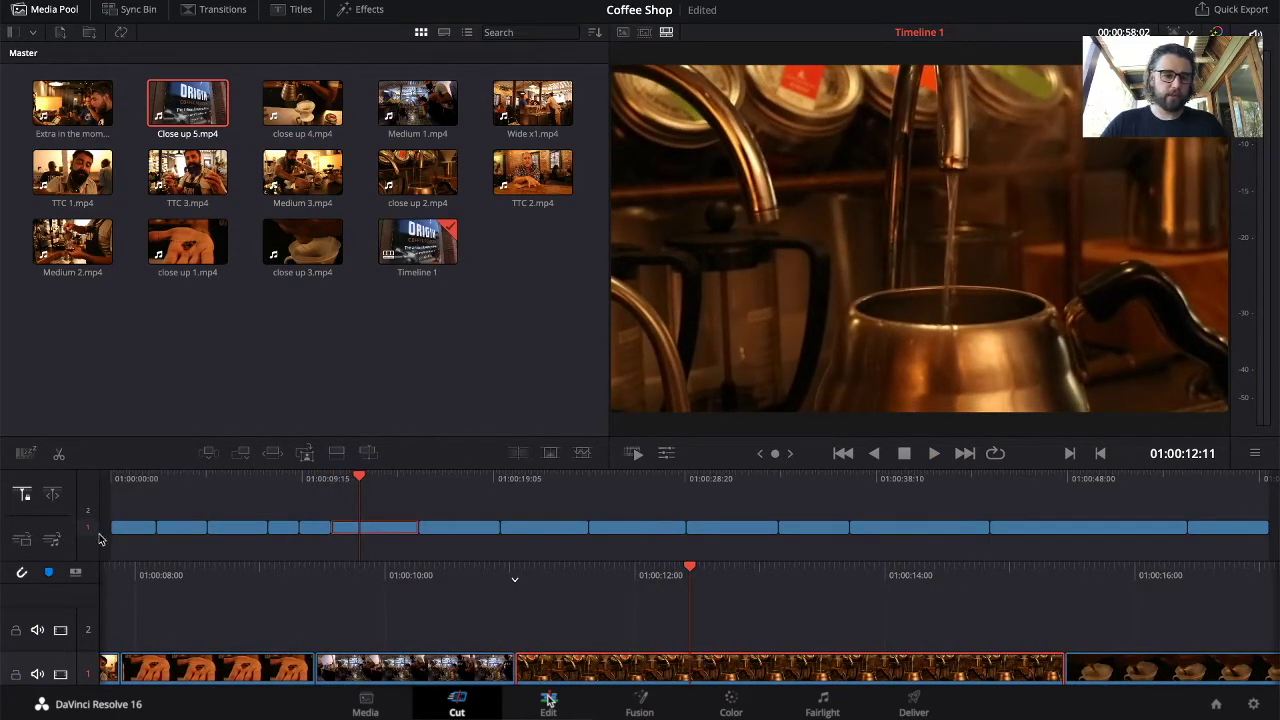
pyautogui.click(60, 456)
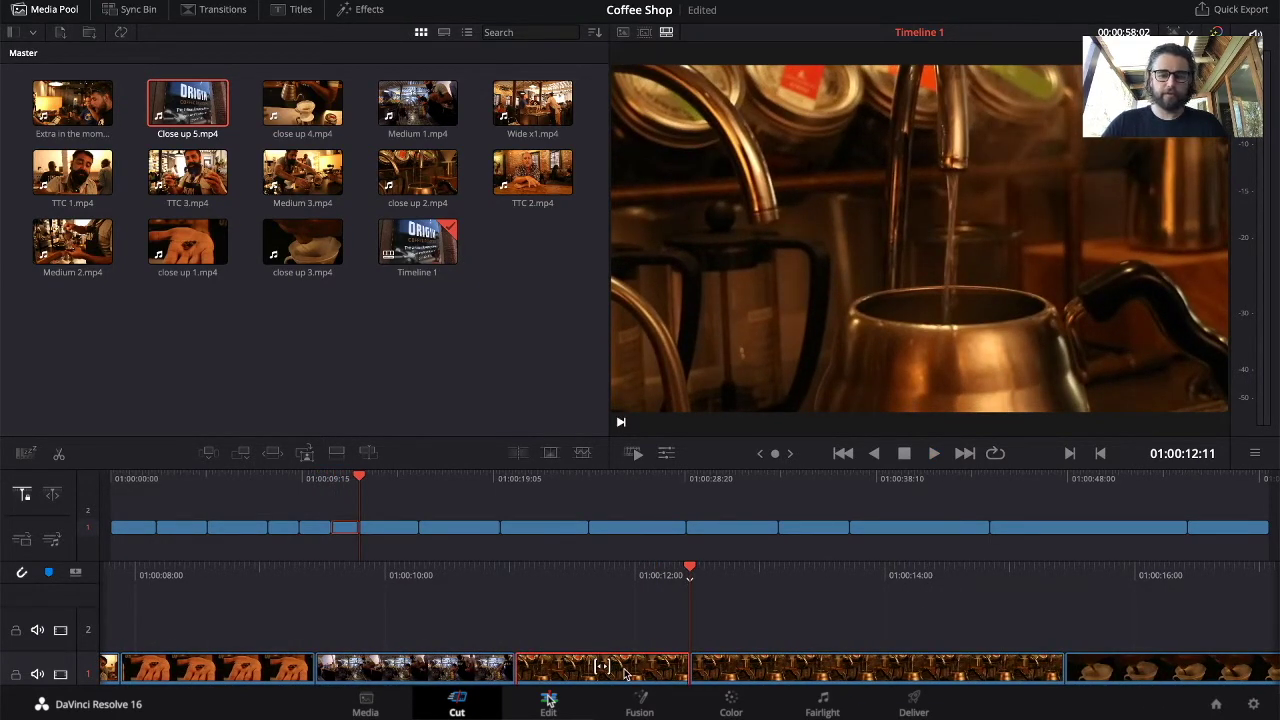
pyautogui.press('BackSpace')
# Split the shortened close up 2 clip at 01:00:12:19 and delete the part after the cut.
pyautogui.press('space')
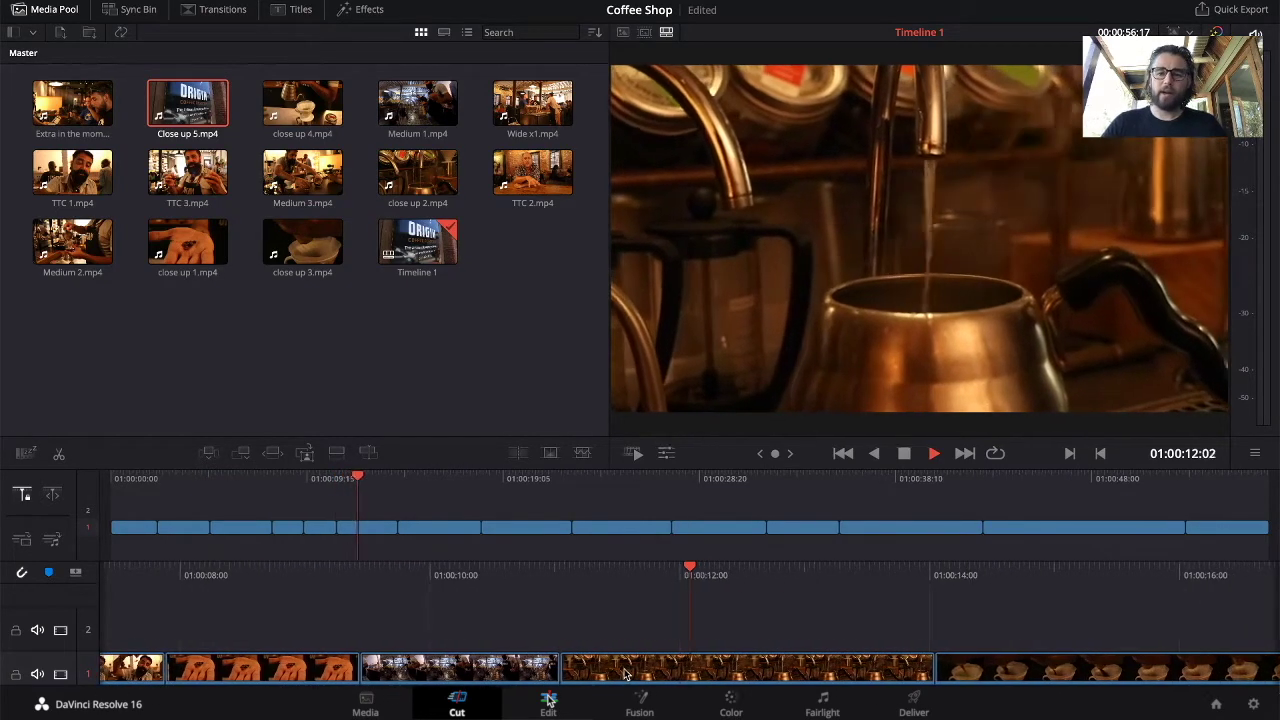
pyautogui.press('space')
pyautogui.click(704, 677)
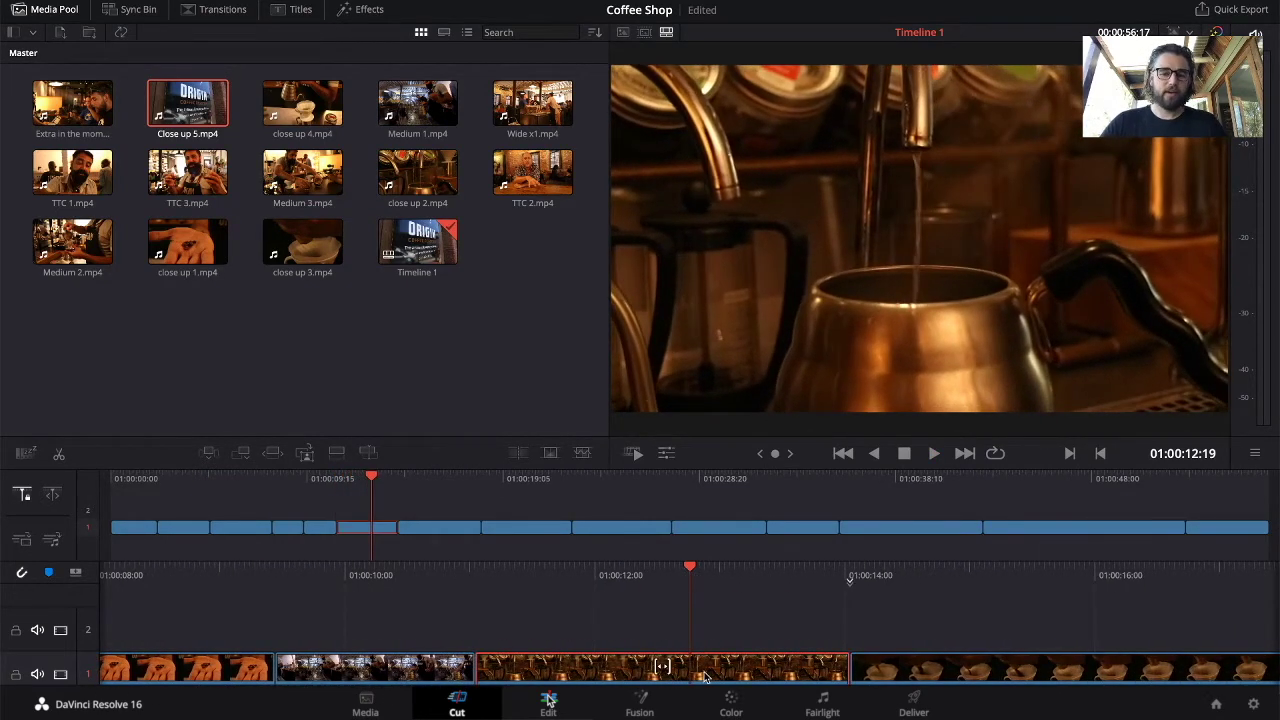
pyautogui.click(59, 456)
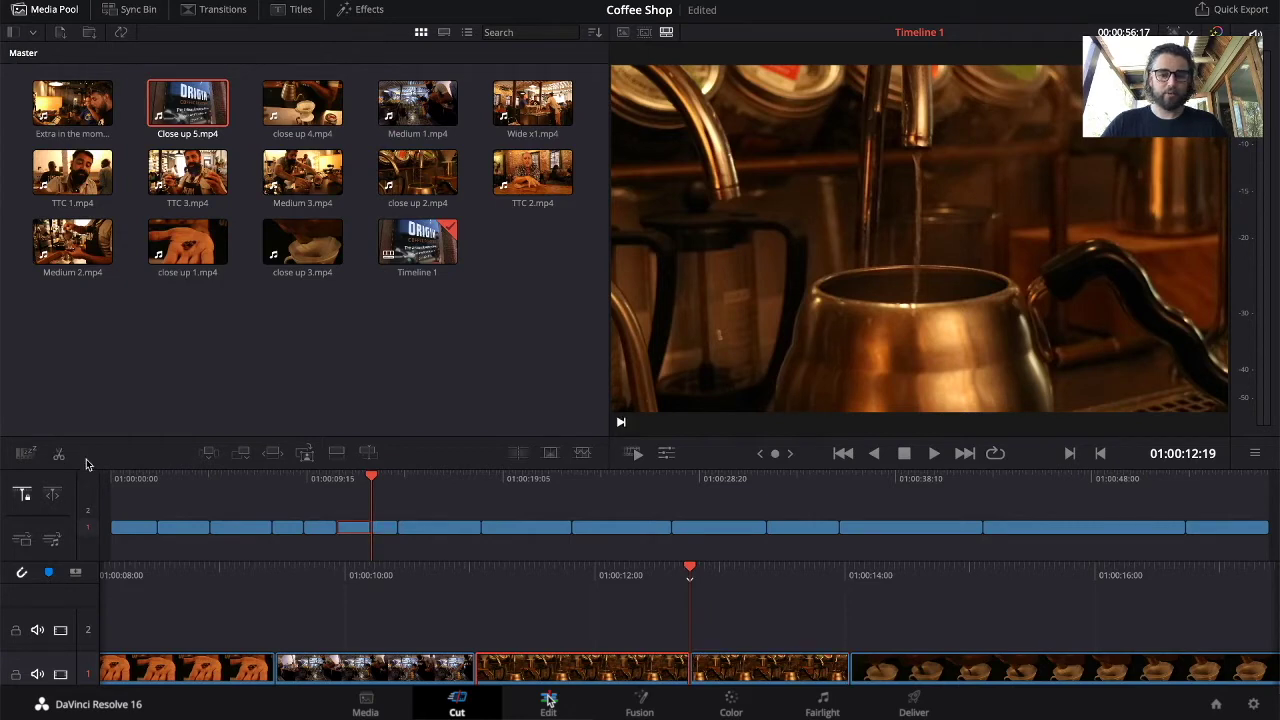
pyautogui.press('Delete')
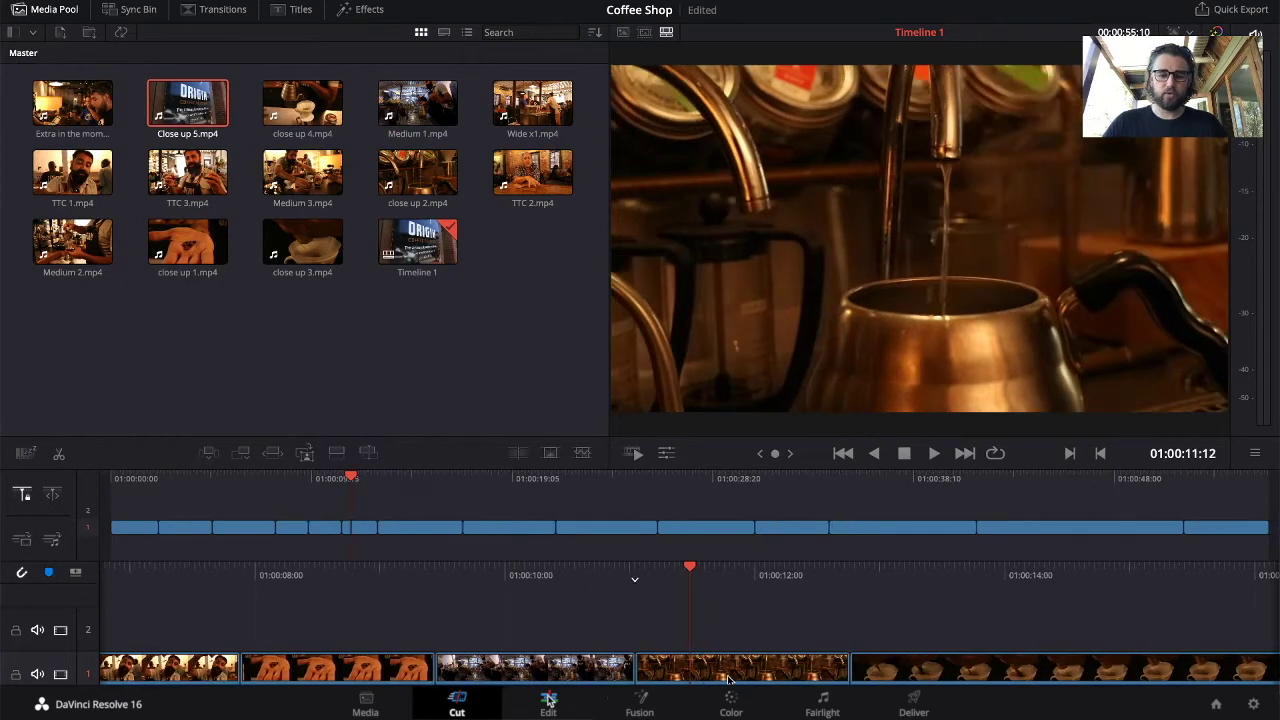
# Play on into the close up 3 clip, split it at 01:00:13:20 and delete the part before the cut.
pyautogui.press('space')
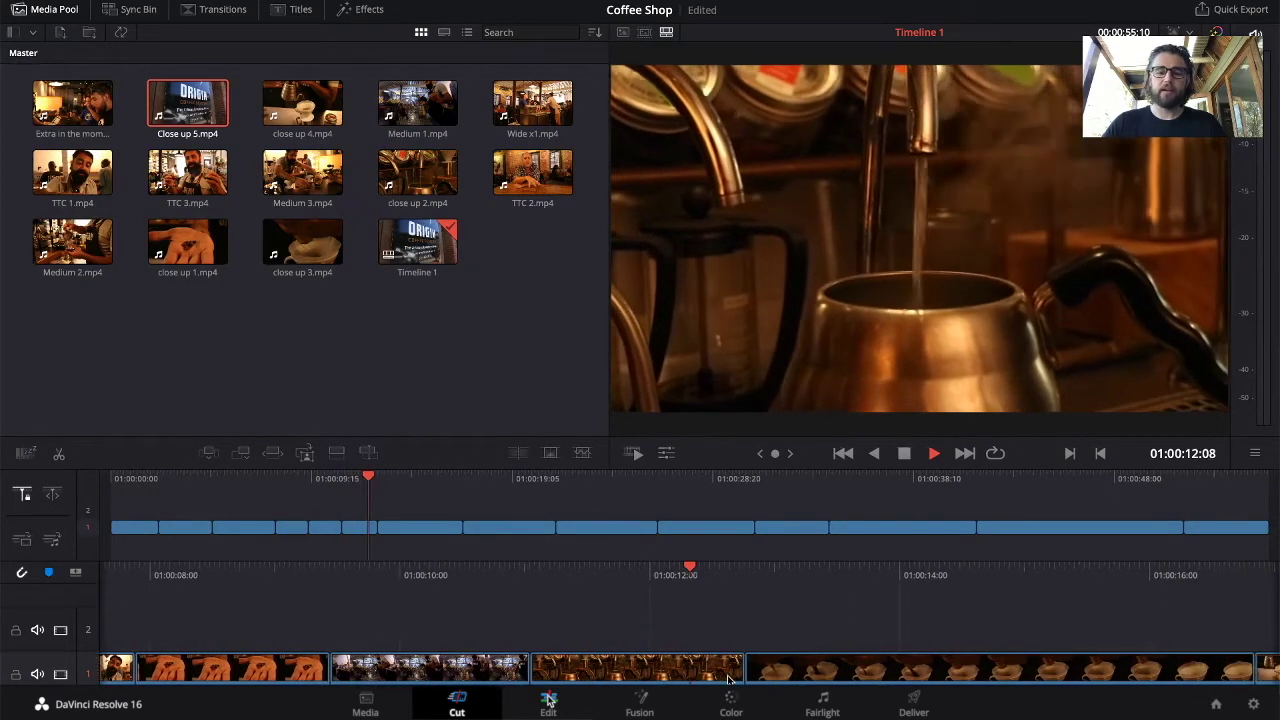
pyautogui.press('space')
pyautogui.press('Up')
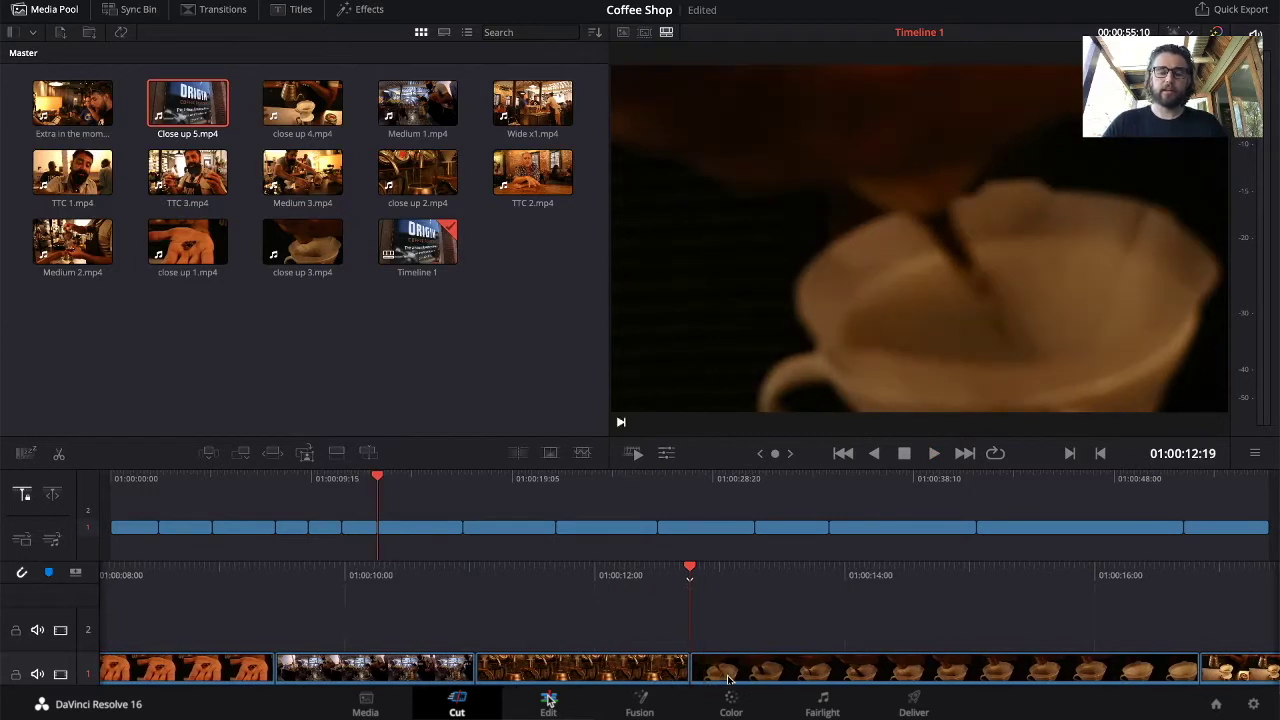
pyautogui.press('space')
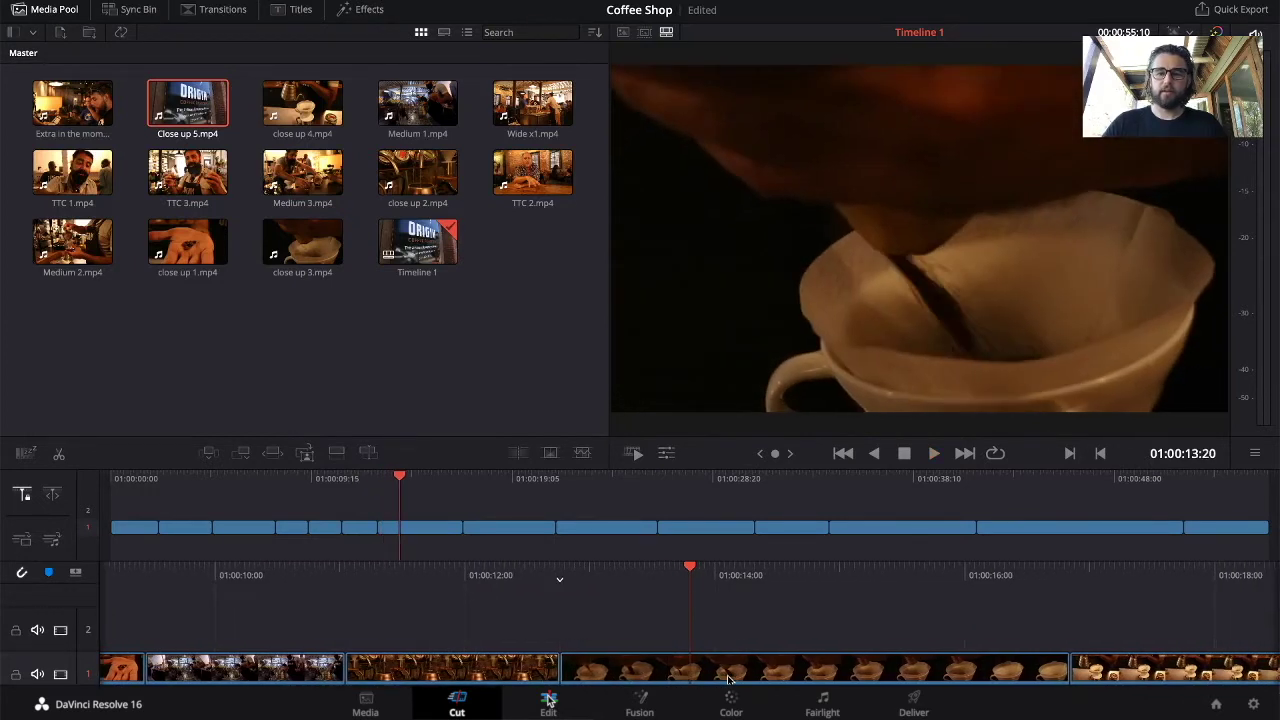
pyautogui.press('space')
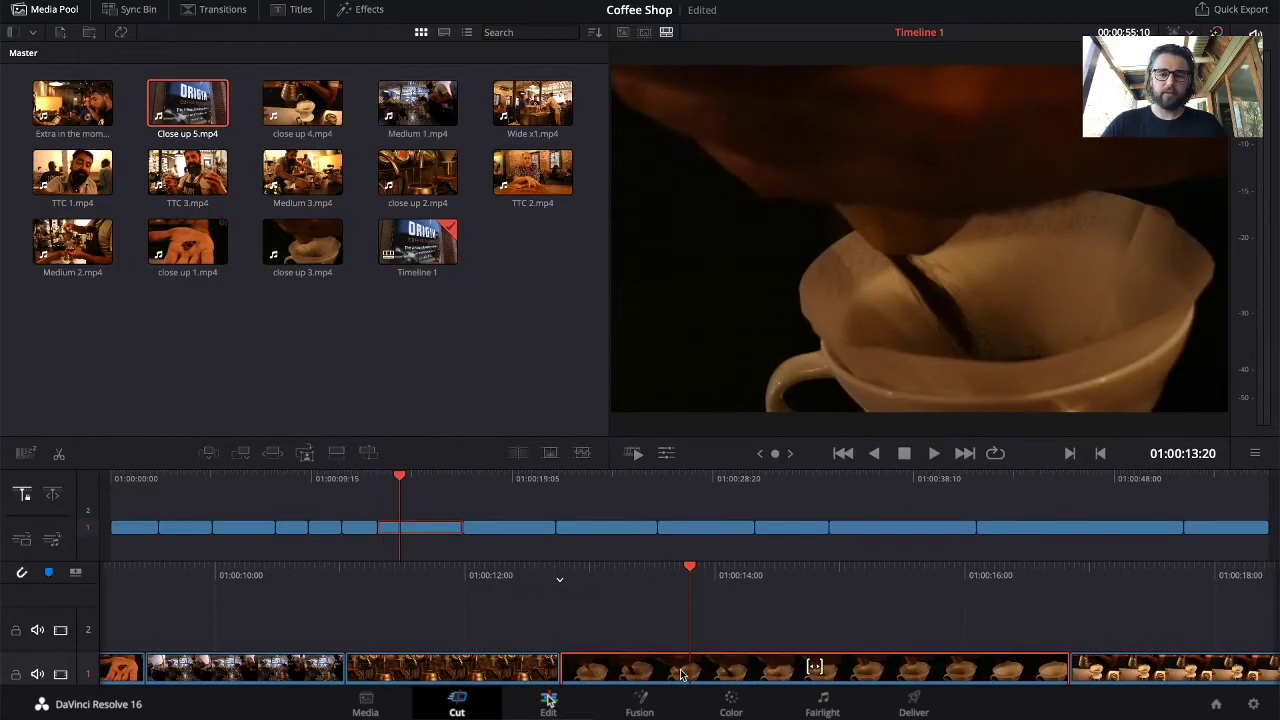
pyautogui.click(59, 457)
pyautogui.press('Delete')
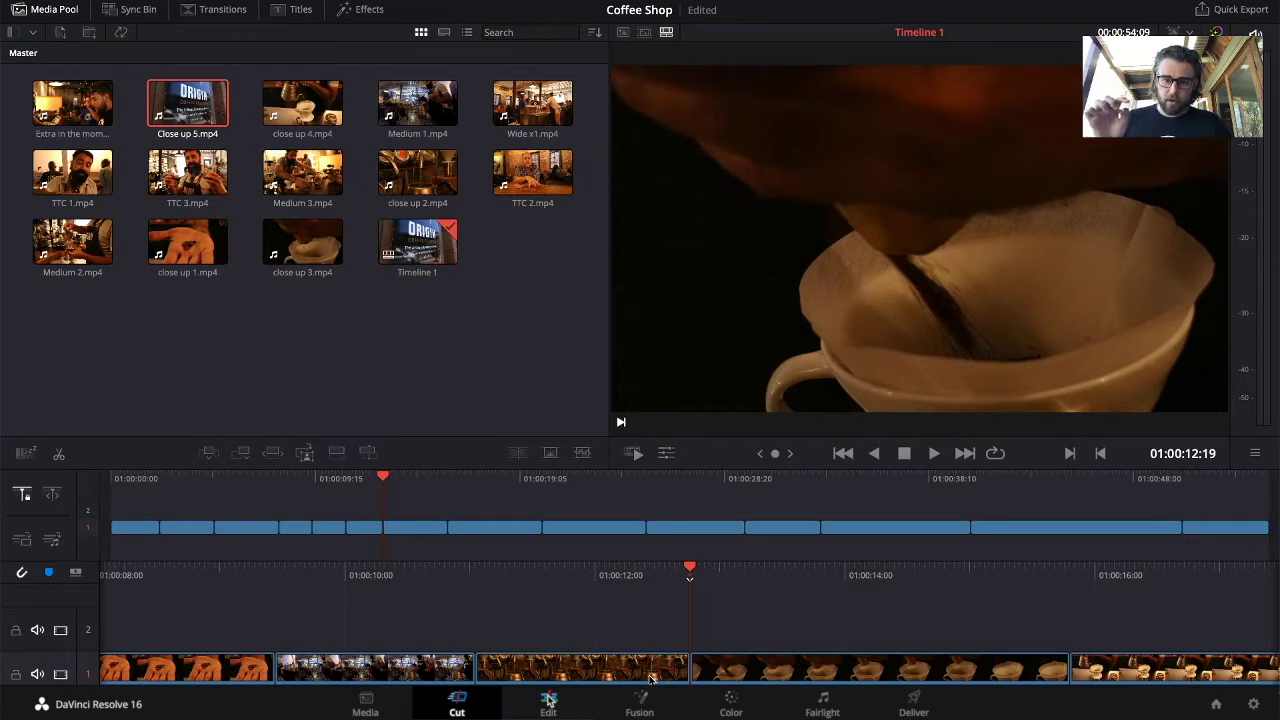
# Split the shortened close up 3 clip at 01:00:14:12 and delete the part after the cut.
pyautogui.press('space')
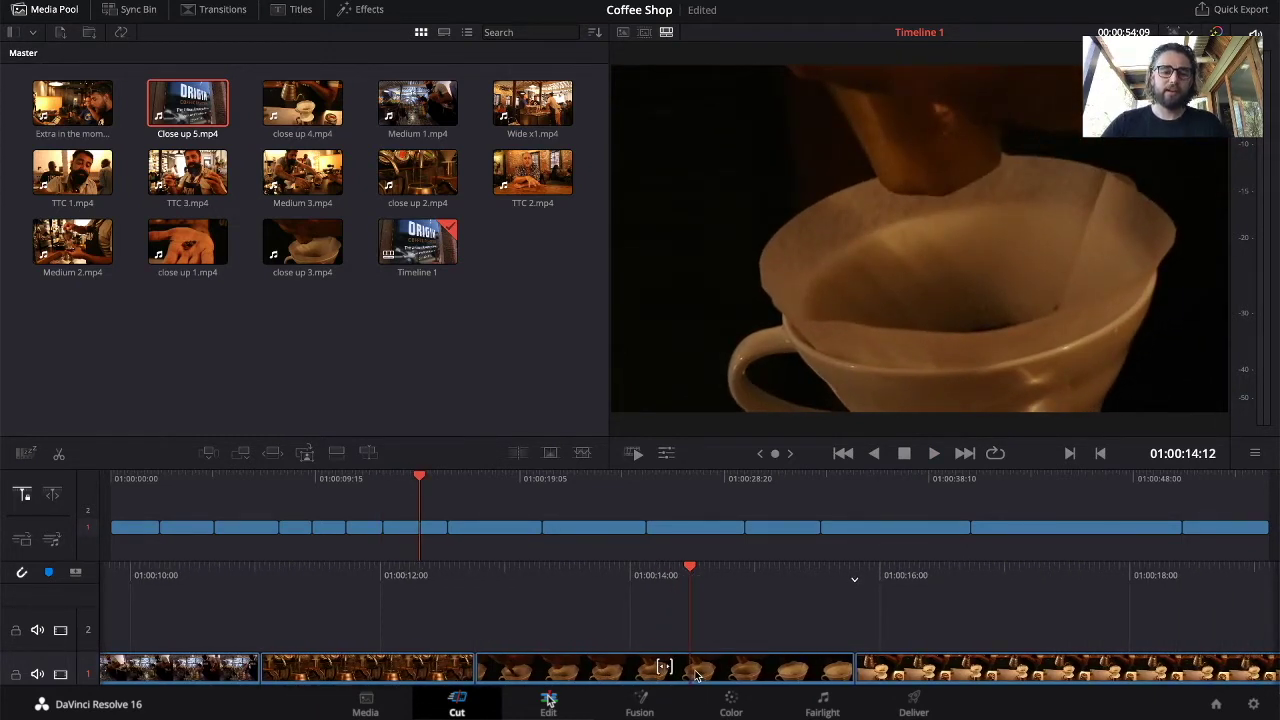
pyautogui.click(696, 677)
pyautogui.click(60, 455)
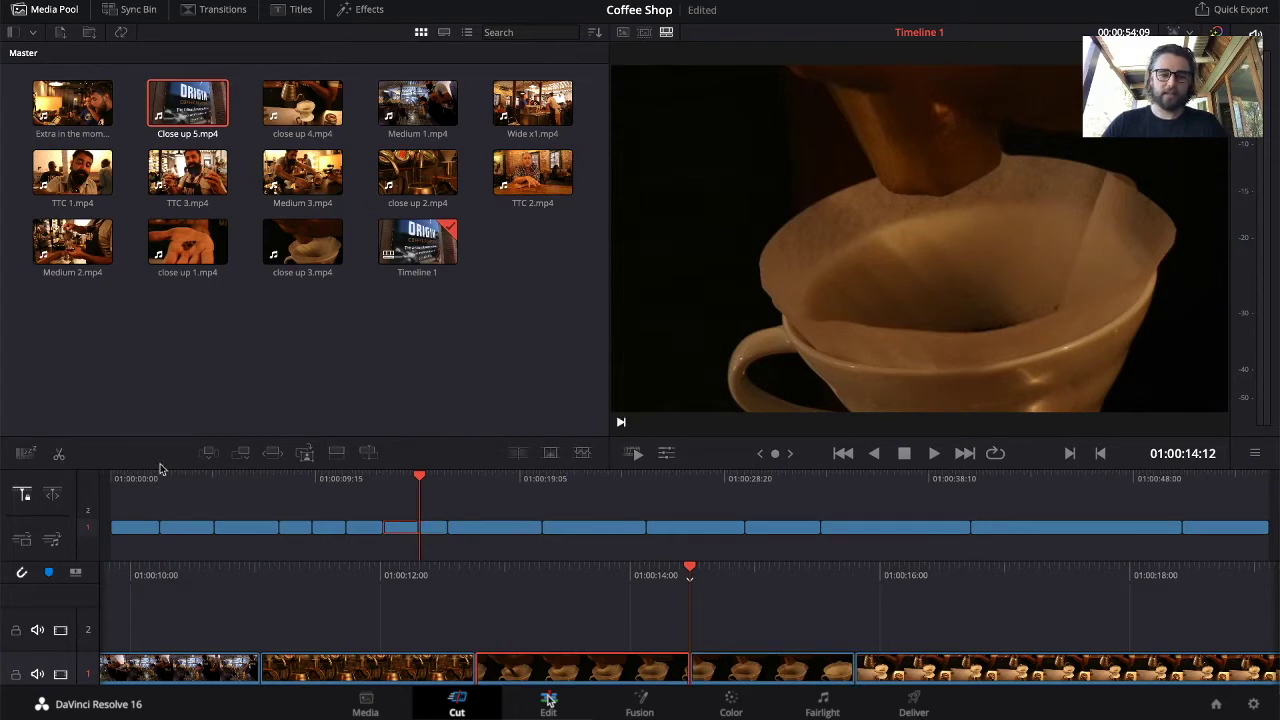
pyautogui.press('BackSpace')
# Play through the close up 4 clip from its start, split it at 01:00:17:12 and delete the part after the cut.
pyautogui.press('space')
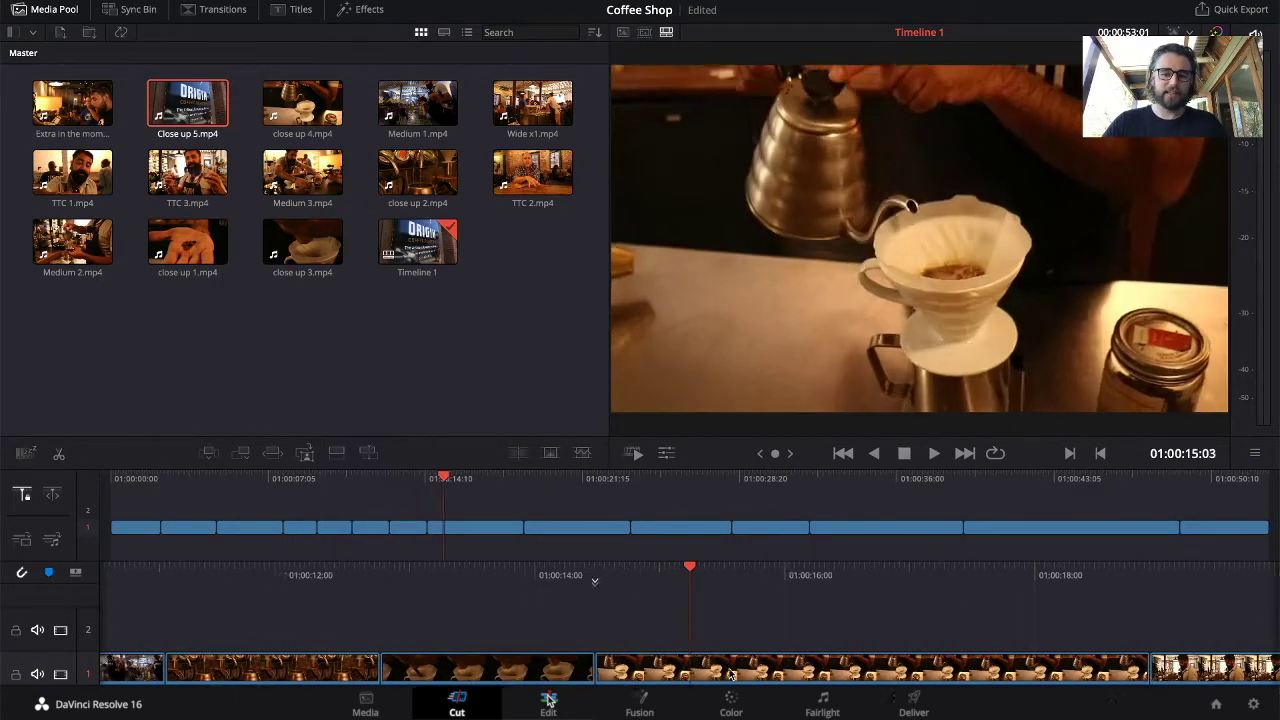
pyautogui.press('space')
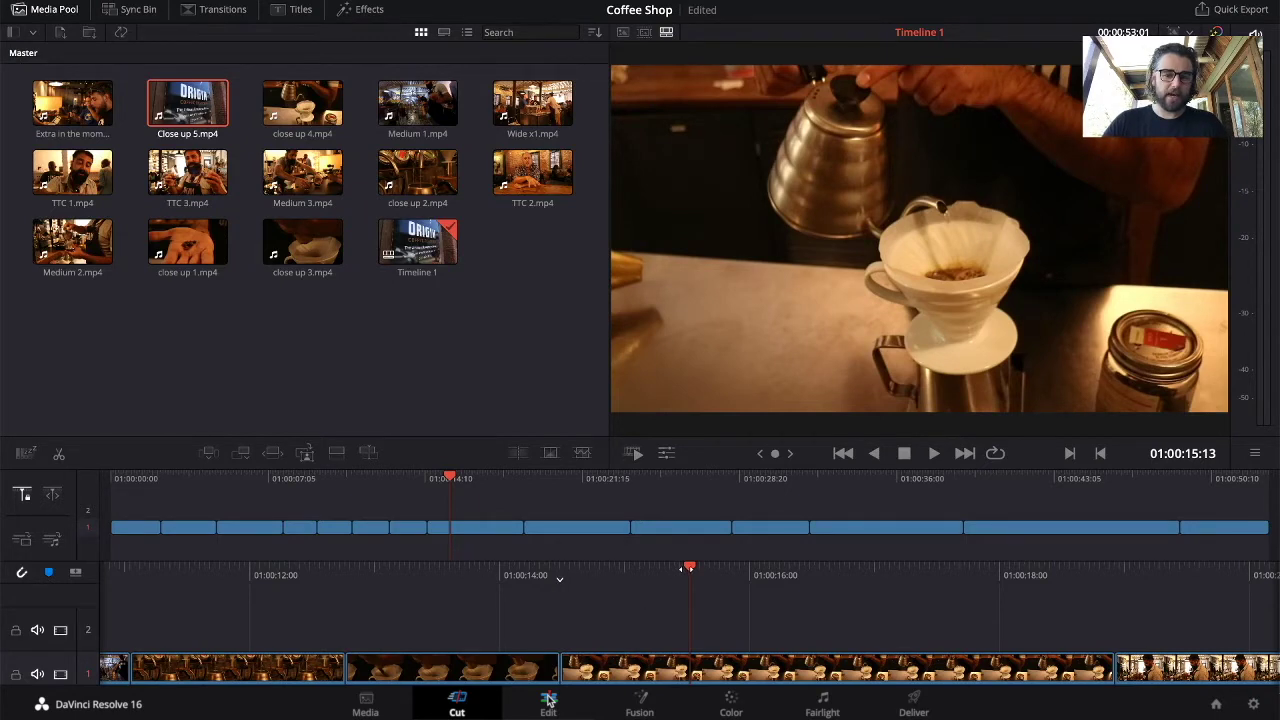
pyautogui.press('Up')
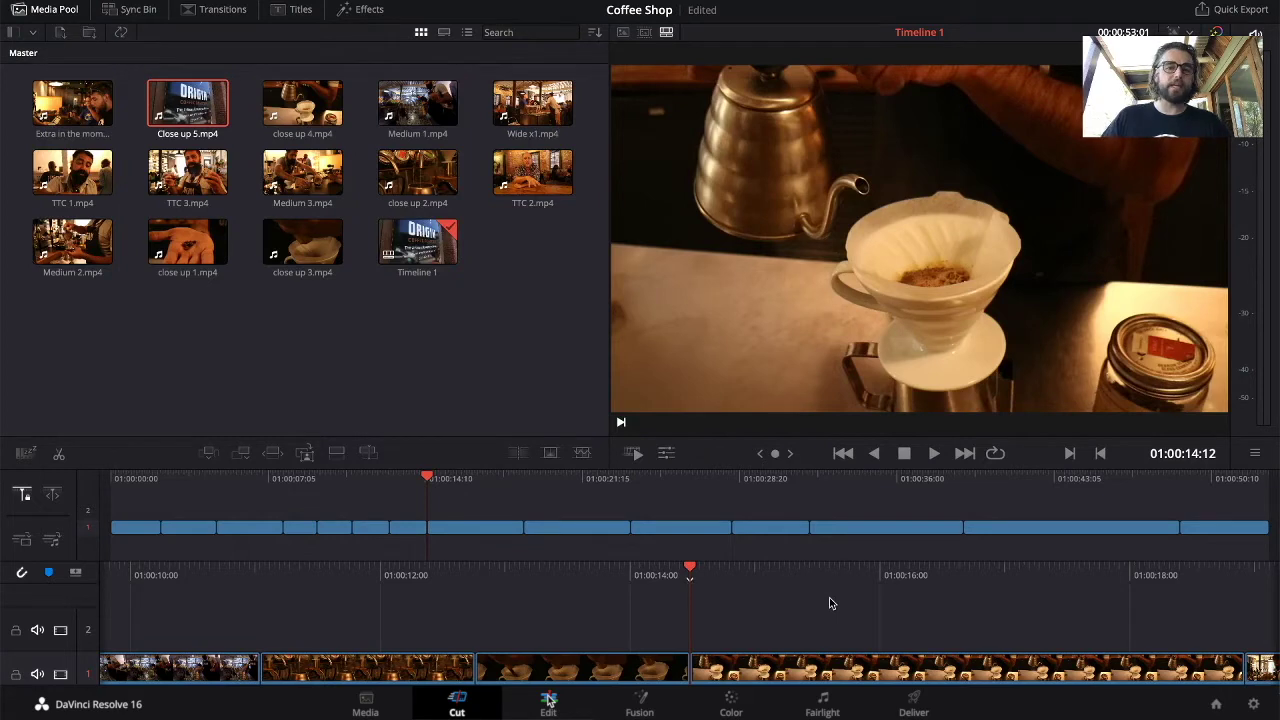
pyautogui.press('space')
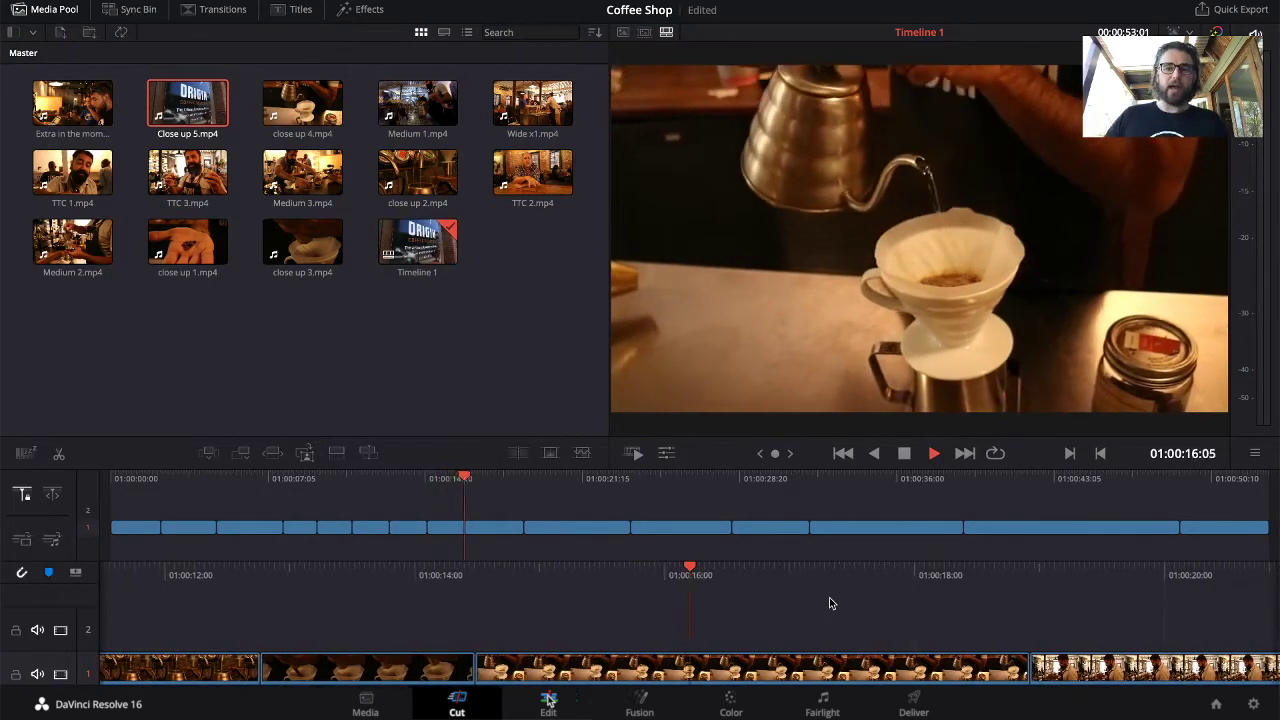
pyautogui.press('space')
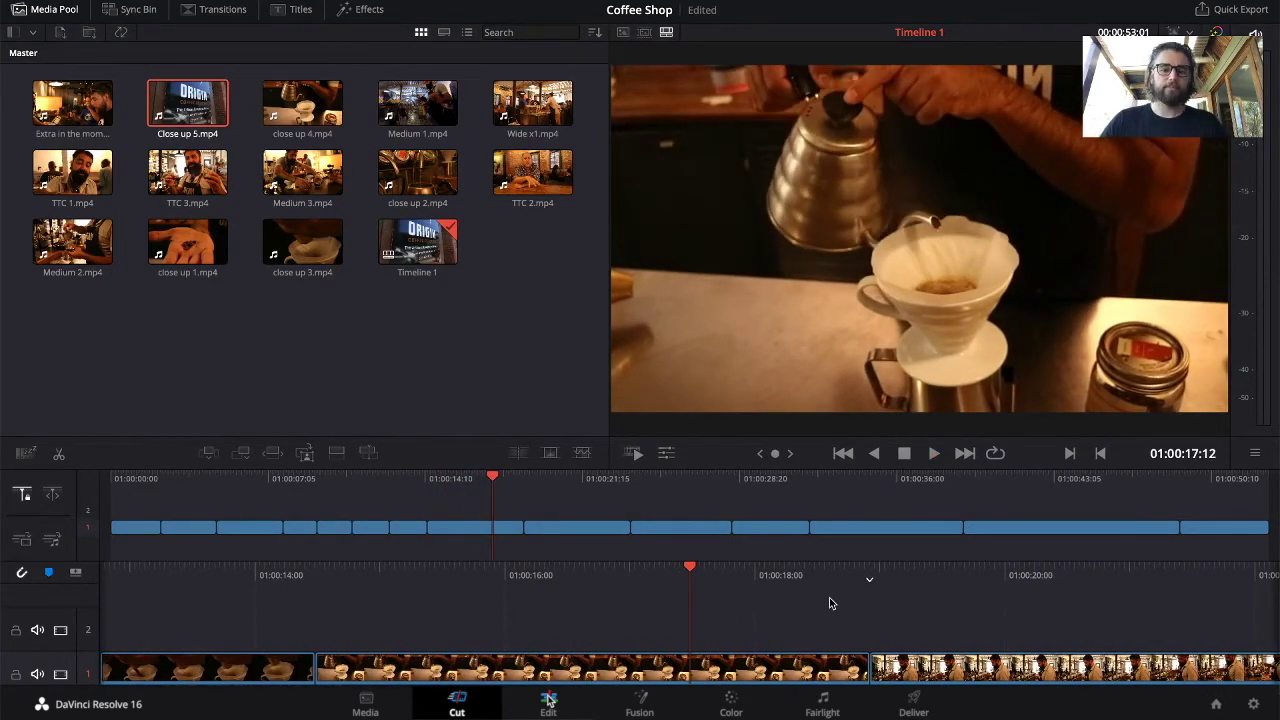
pyautogui.click(592, 666)
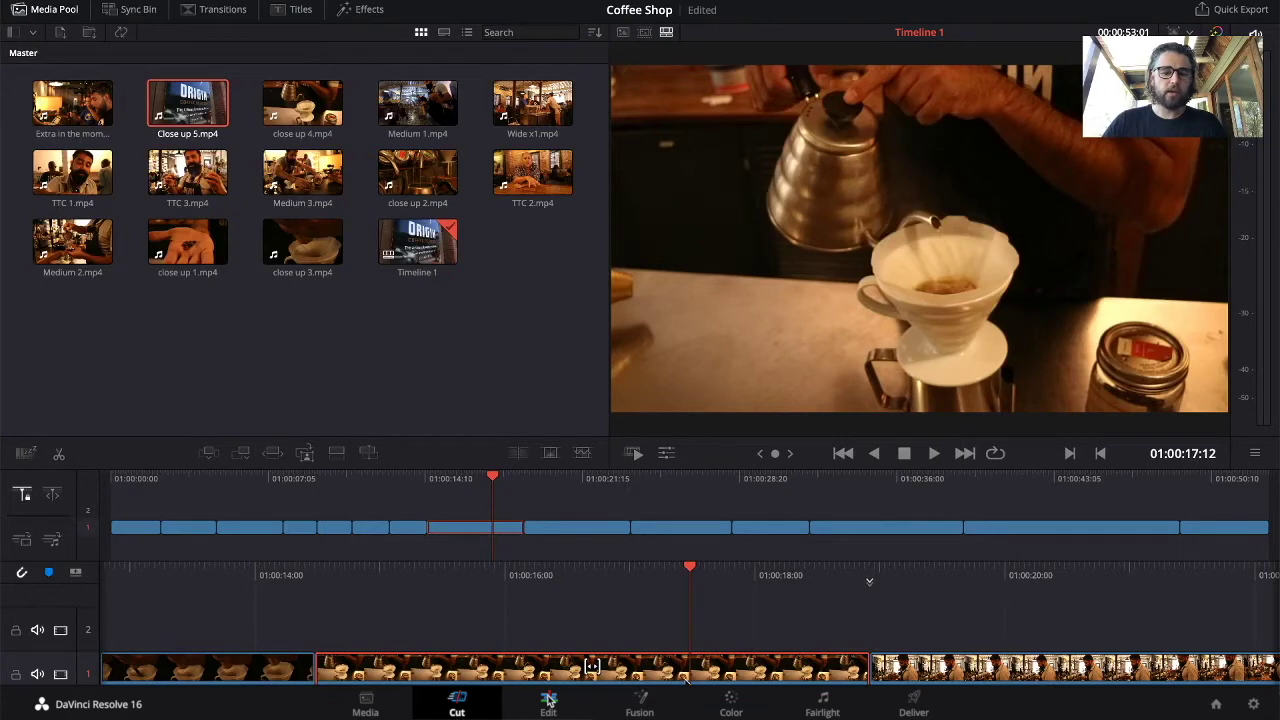
pyautogui.click(58, 456)
pyautogui.press('Delete')
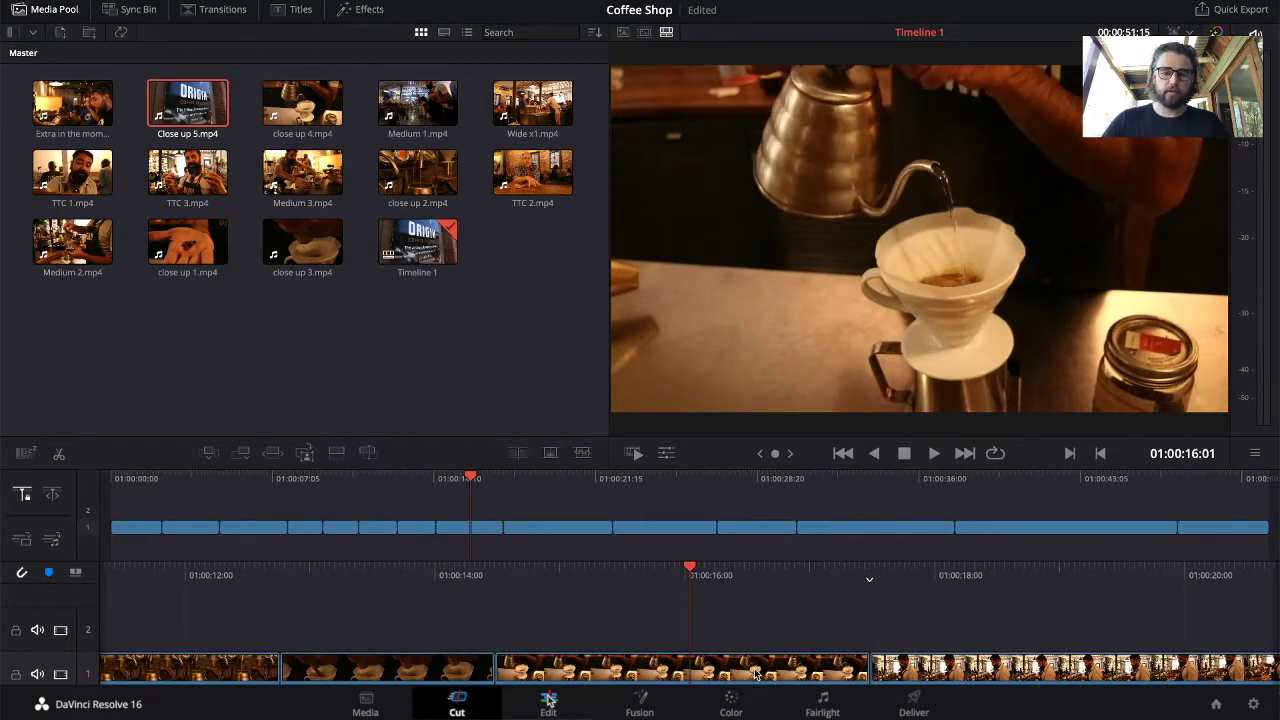
# Play on into the Medium 2 clip, split it at 01:00:19:17 and delete the part before the cut.
pyautogui.press('Down')
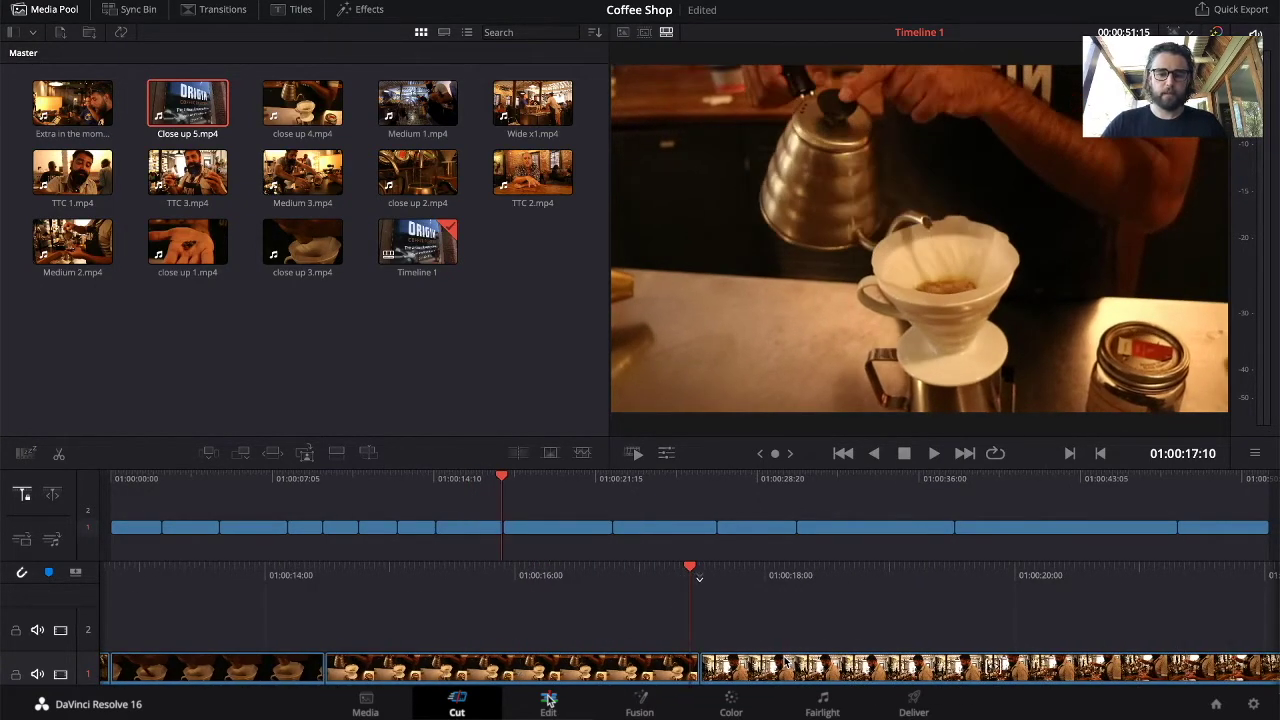
pyautogui.press('space')
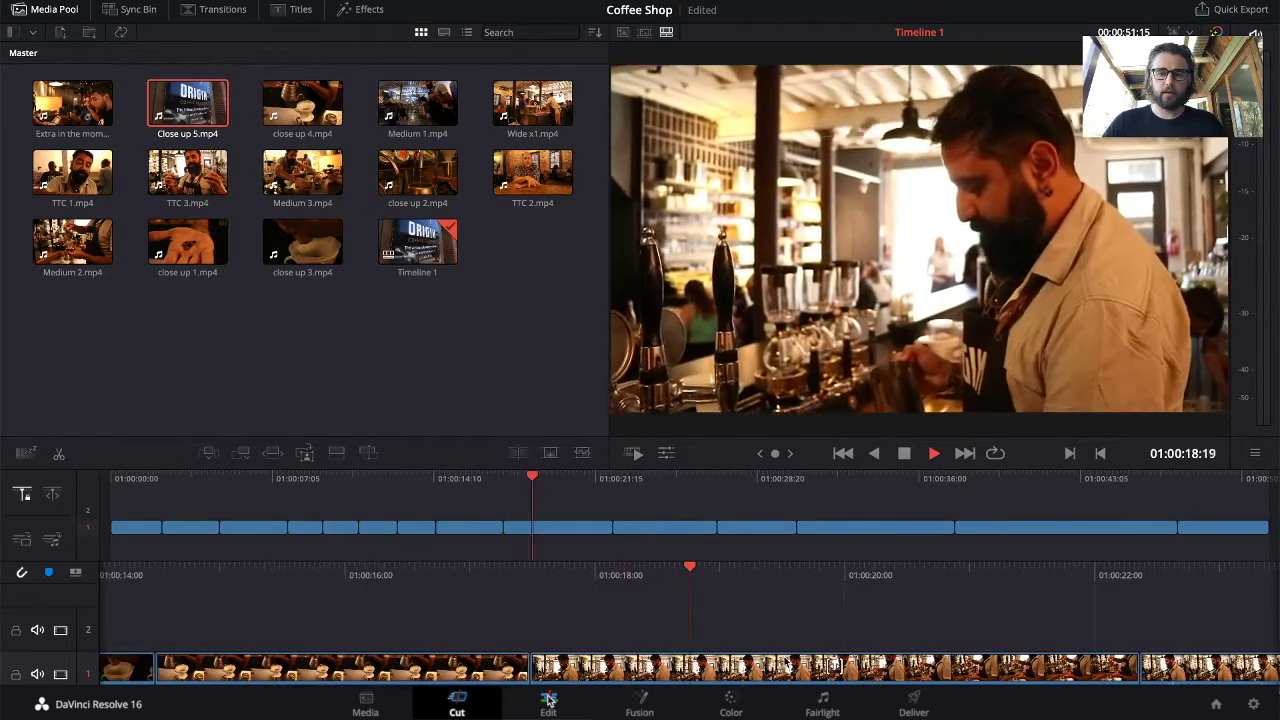
pyautogui.press('space')
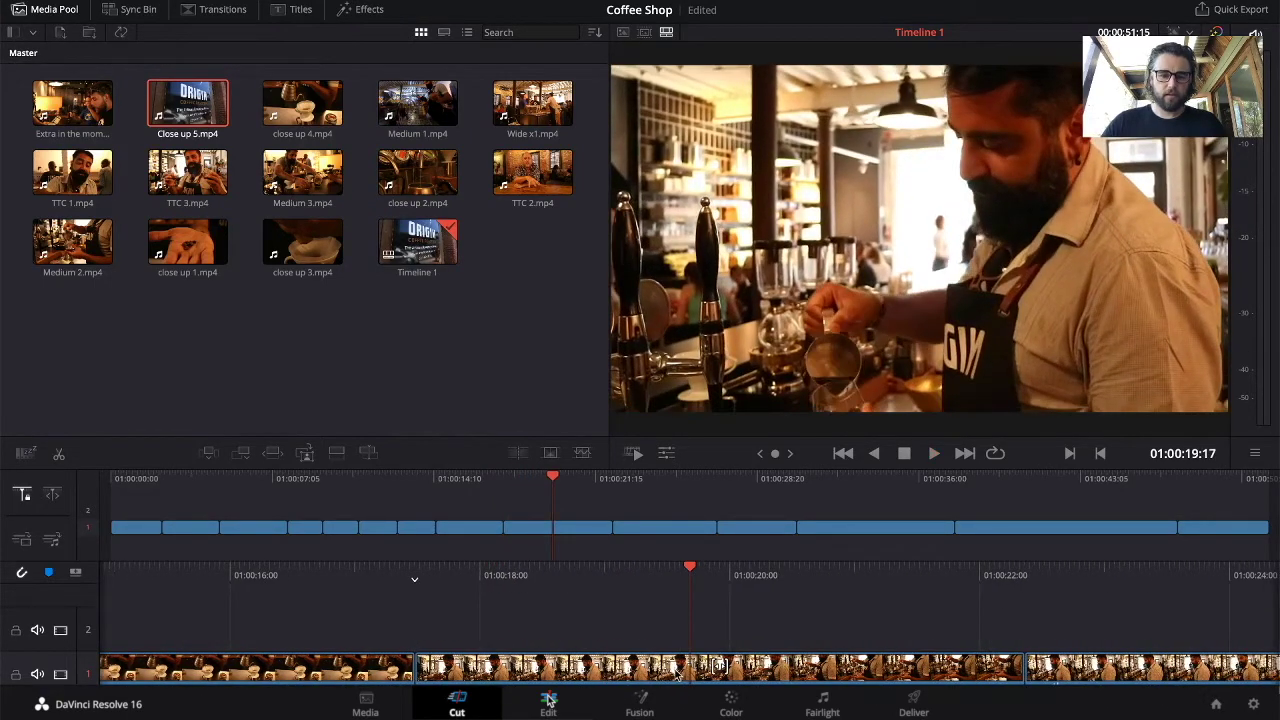
pyautogui.hotkey('shift', 'v')
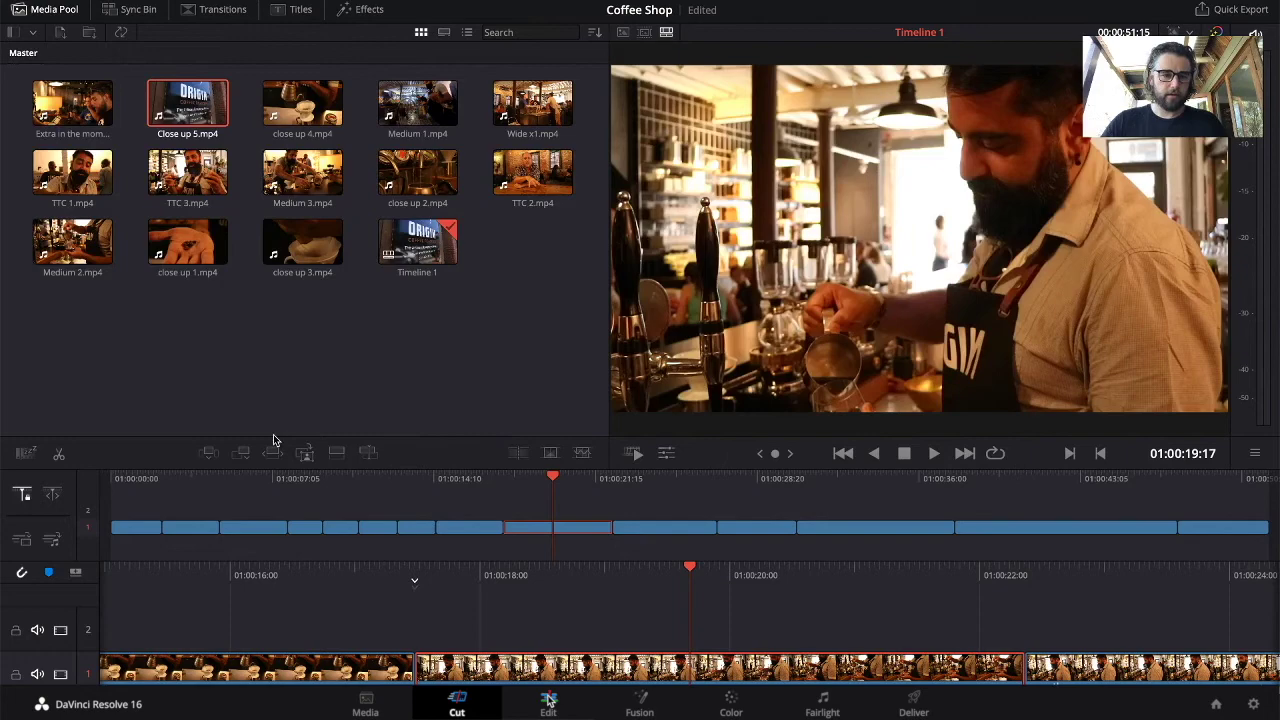
pyautogui.click(59, 453)
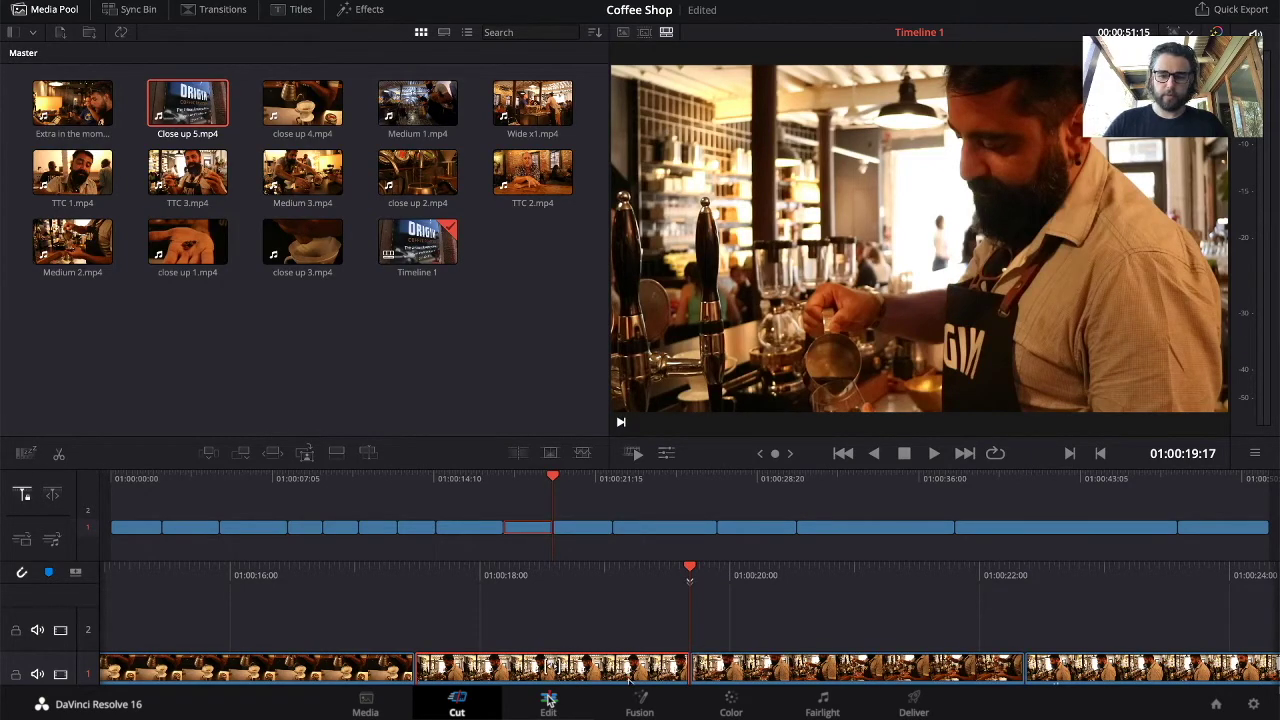
pyautogui.press('Delete')
# Play on to 01:00:20:01 and trim the end of the shortened Medium 2 clip back to that frame.
pyautogui.press('space')
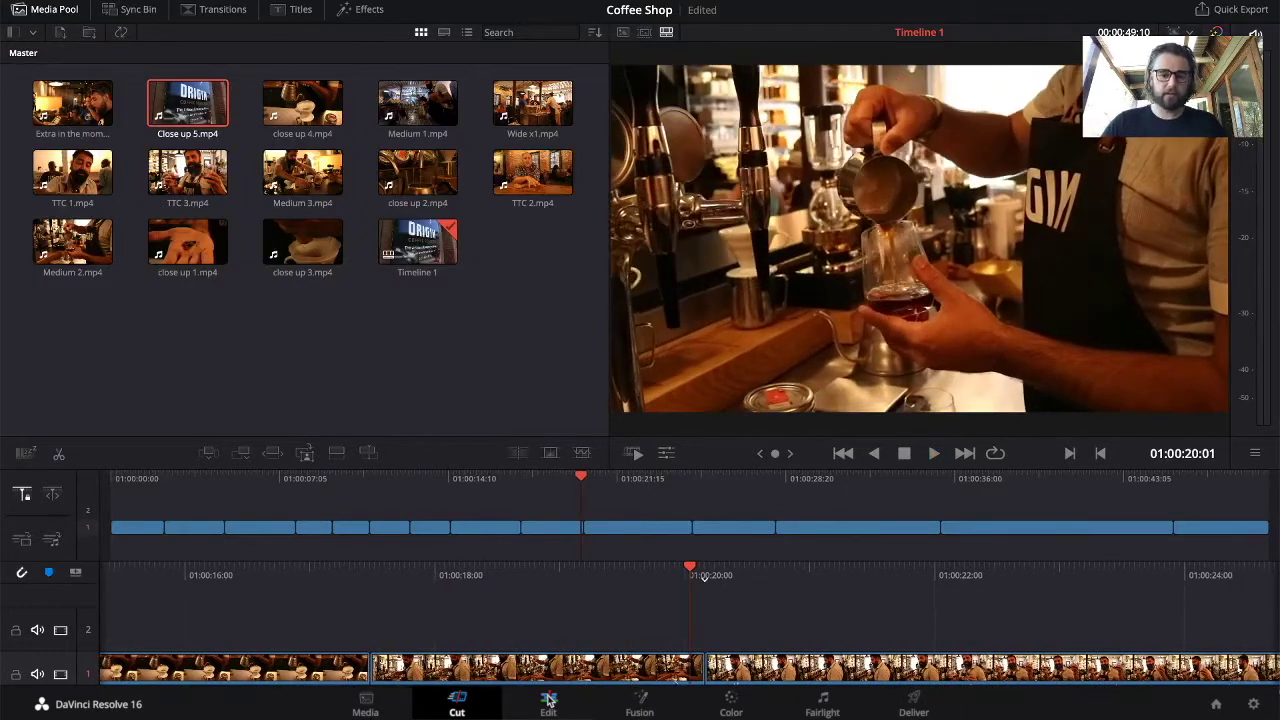
pyautogui.click(683, 679)
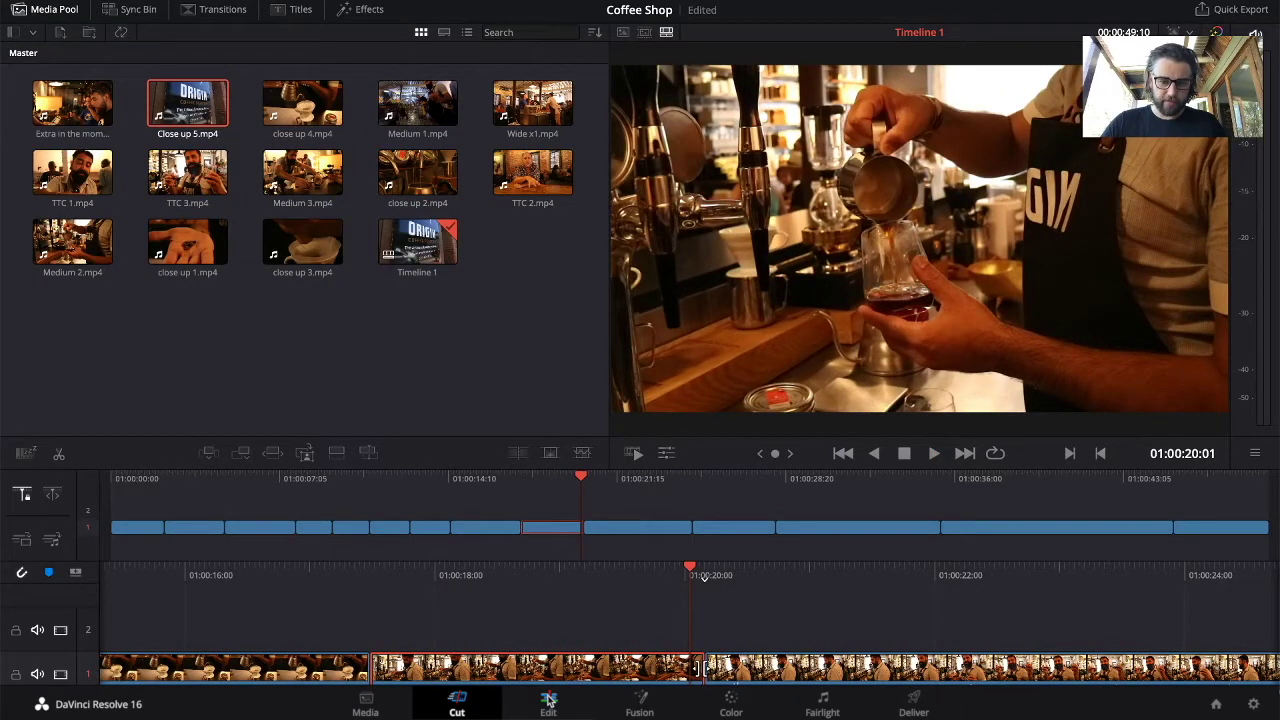
pyautogui.moveTo(703, 667); pyautogui.dragTo(683, 604)
# Review the TTC 3 clip with the two raised glasses, split it at 01:00:20:23 and delete the part before the cut.
pyautogui.press('space')
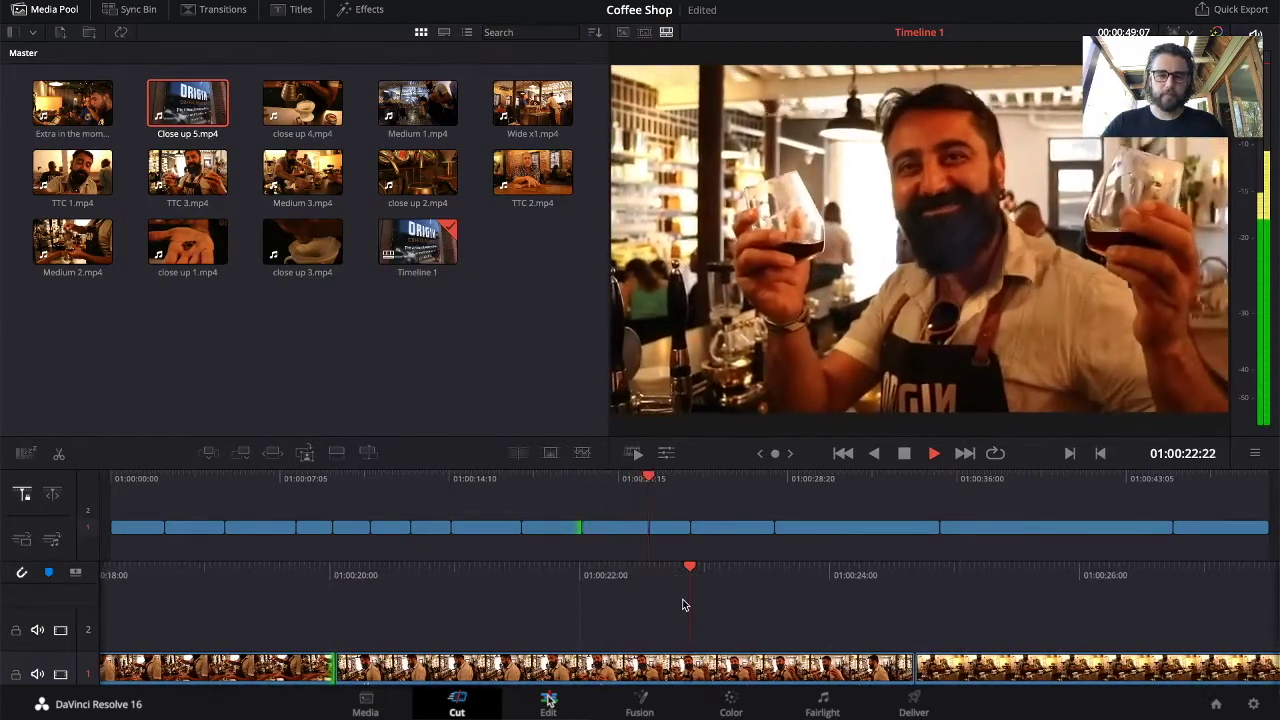
pyautogui.press('j')
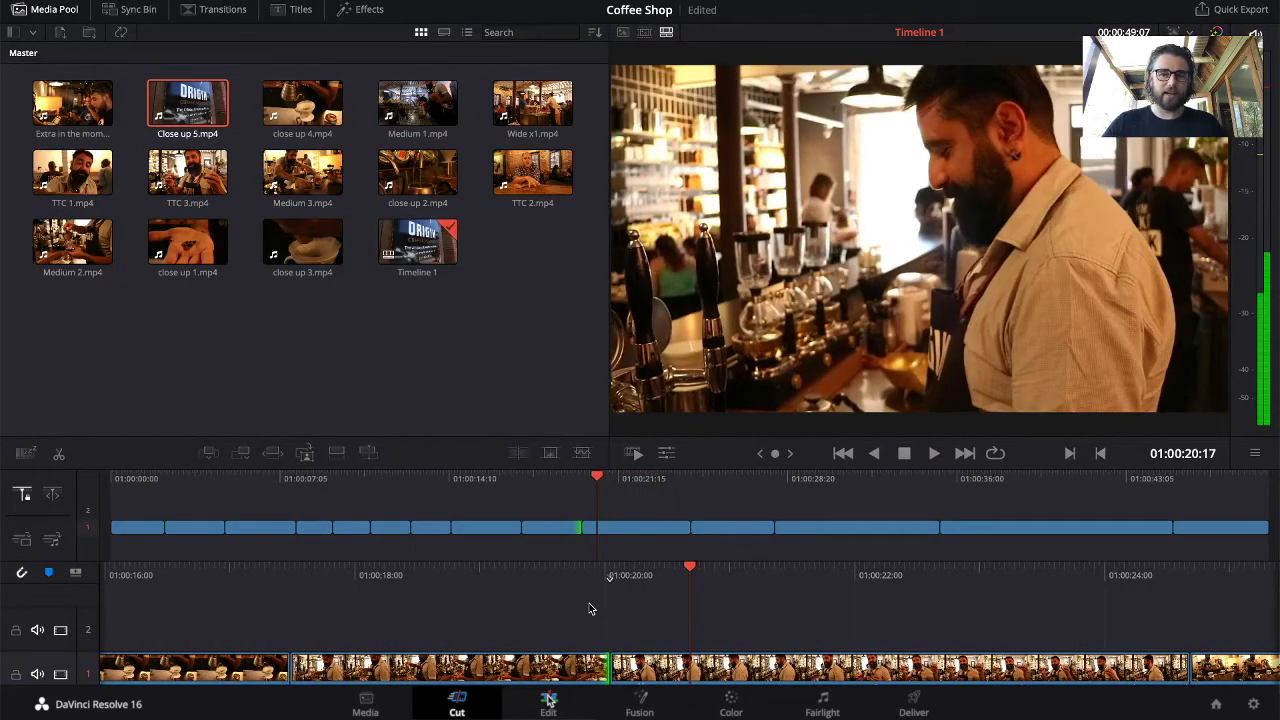
pyautogui.press('j')
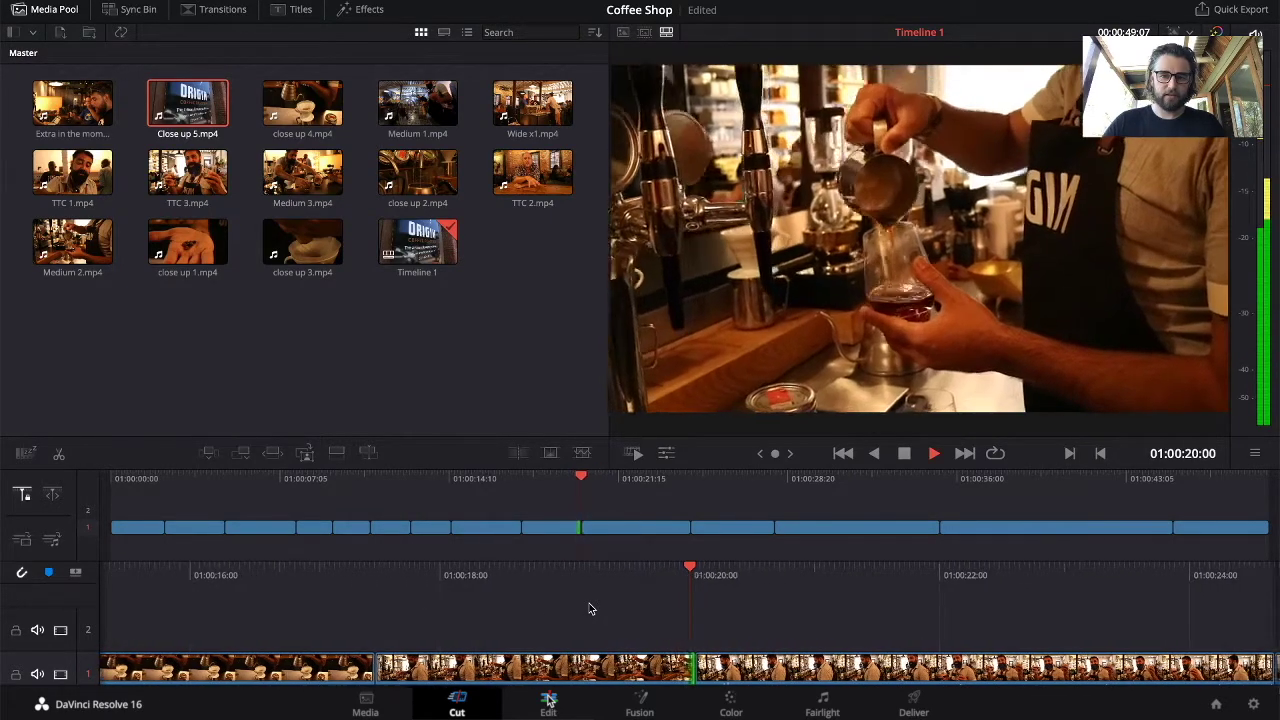
pyautogui.press('k')
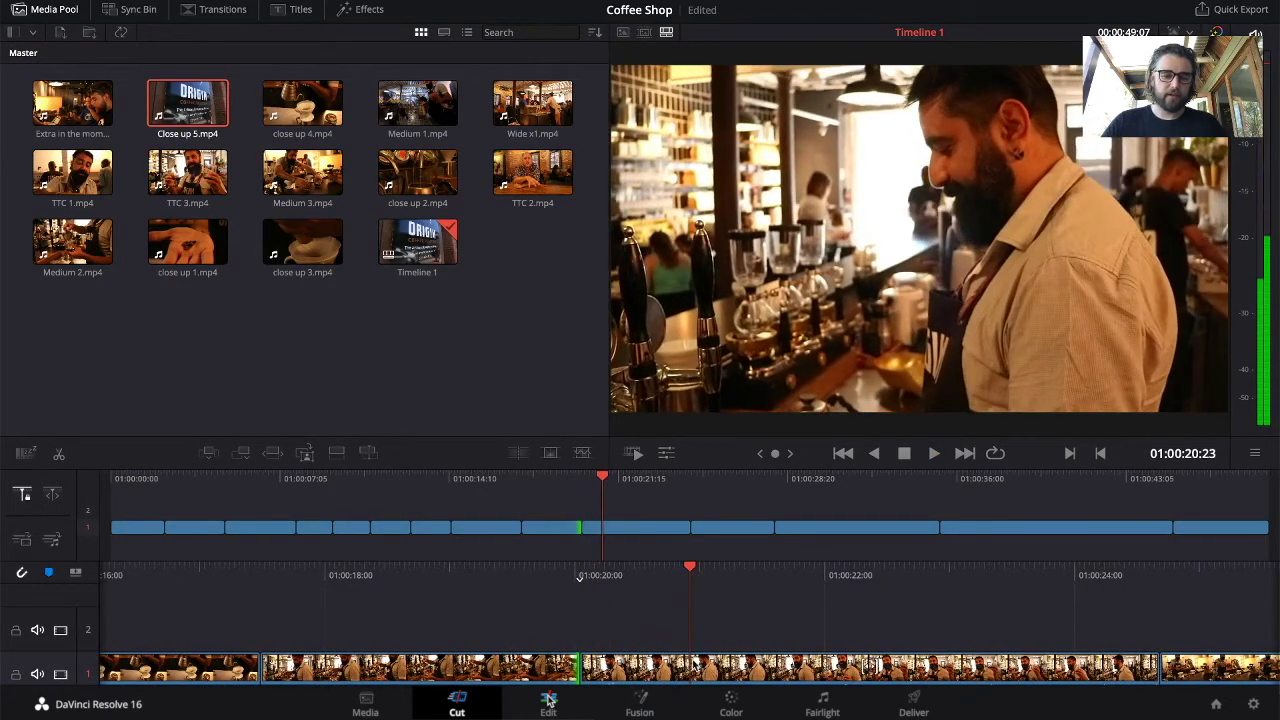
pyautogui.click(595, 667)
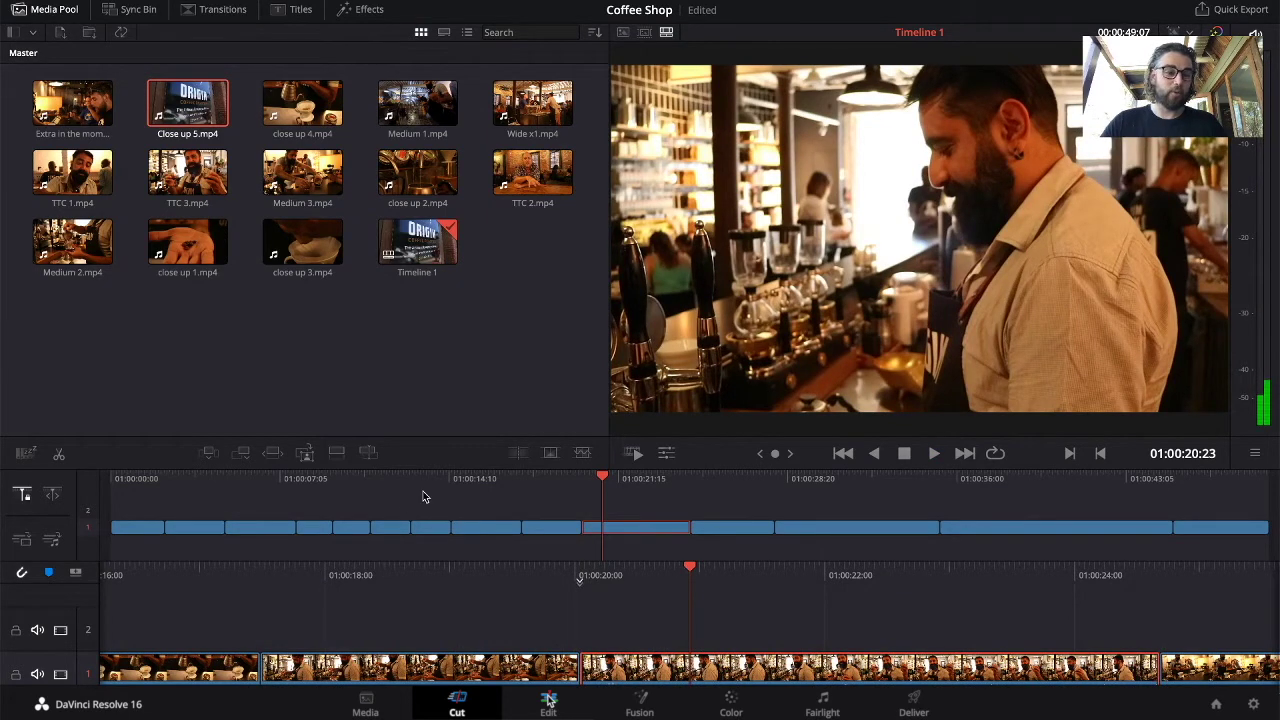
pyautogui.click(59, 454)
pyautogui.click(638, 622)
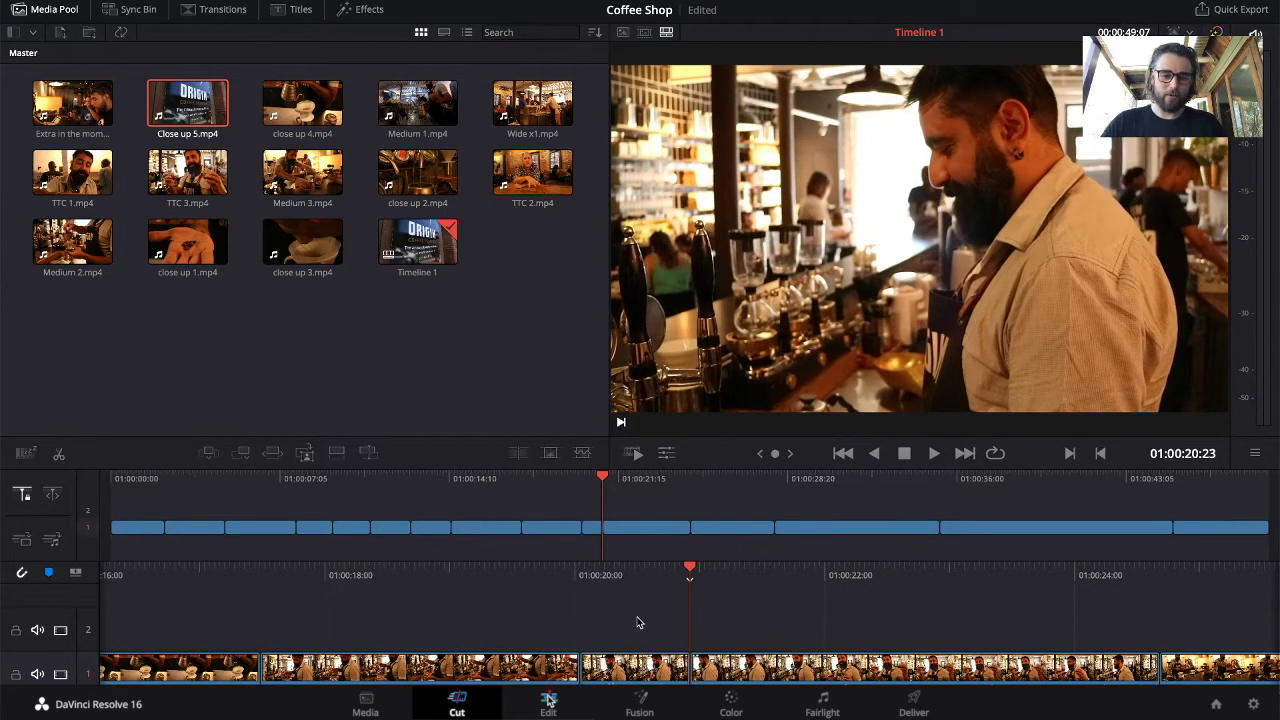
pyautogui.hotkey('ctrl', 'z')
# Split the shortened TTC 3 clip at 01:00:21:24 and delete the part after the cut.
pyautogui.press('space')
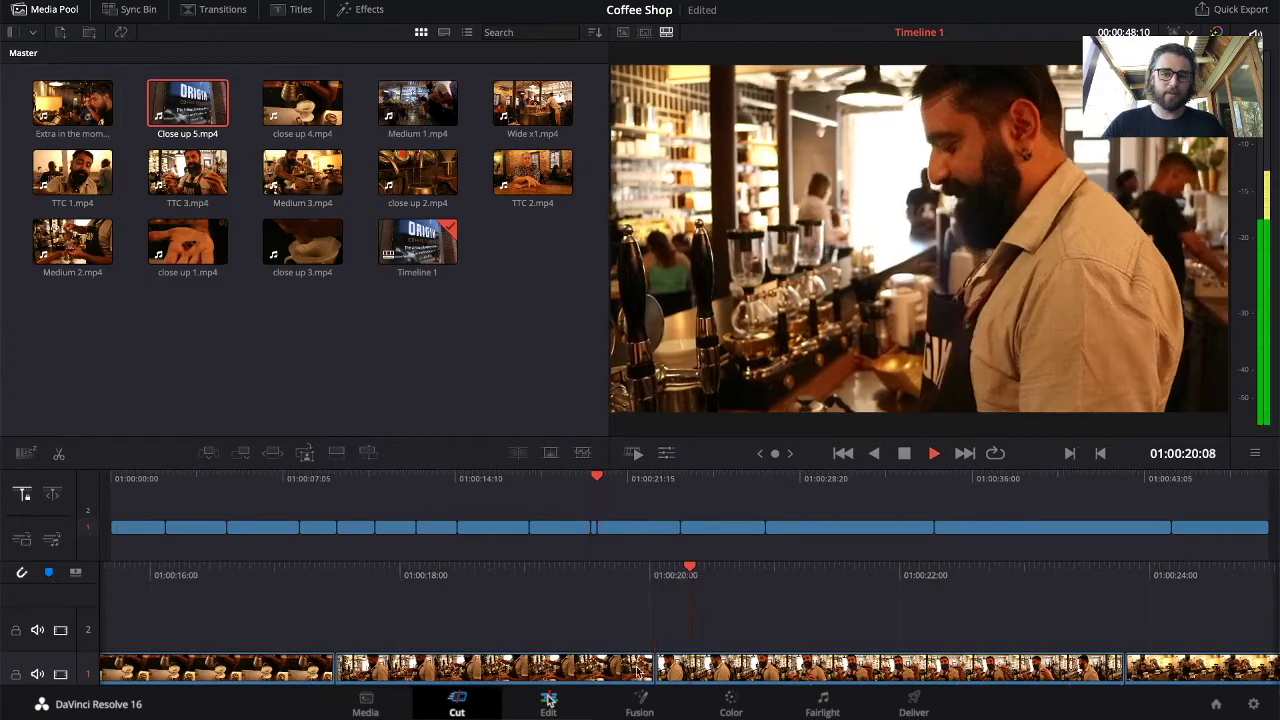
pyautogui.press('space')
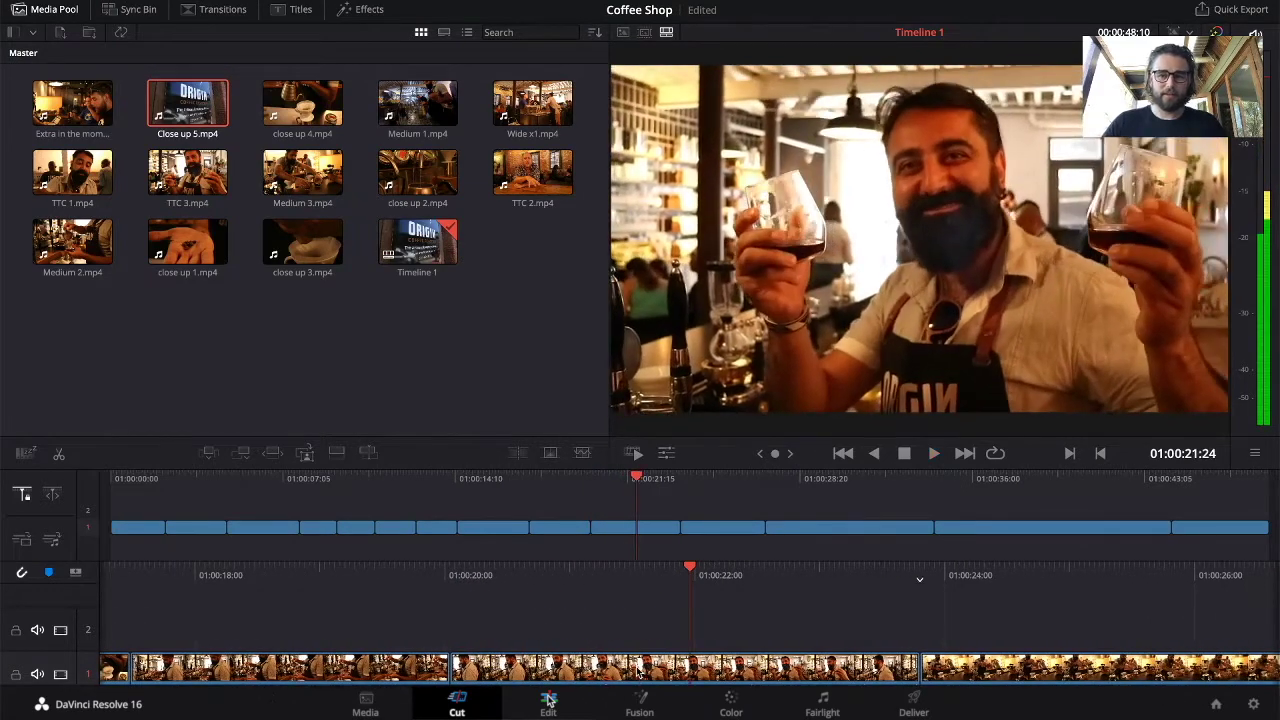
pyautogui.click(685, 666)
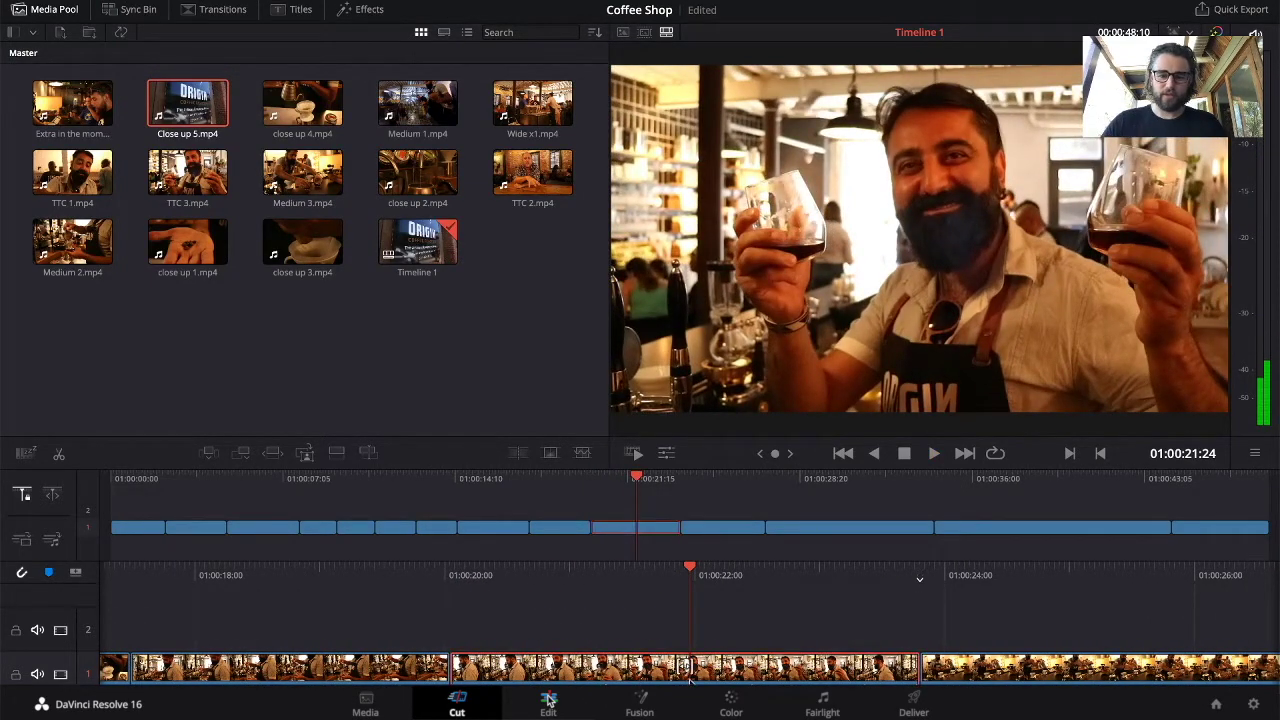
pyautogui.click(59, 454)
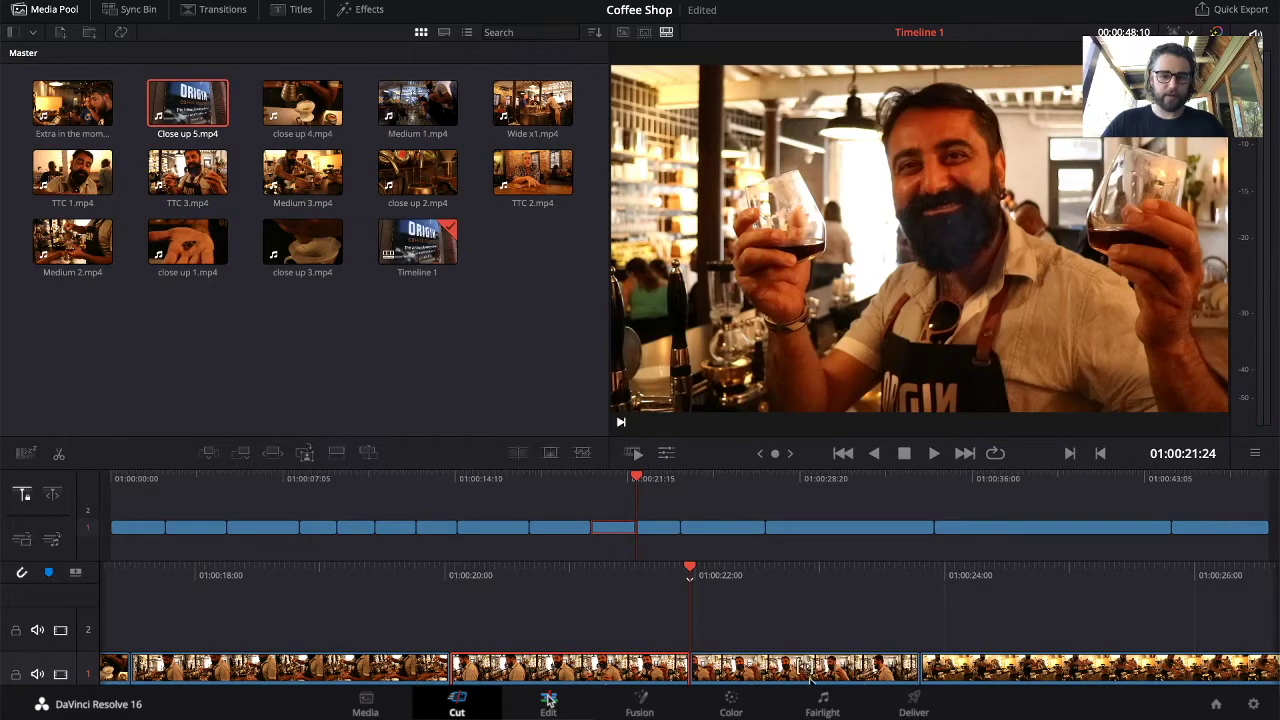
pyautogui.press('Delete')
# Play on into the Medium 3 clip, split it at 01:00:22:23 and delete the part before the cut.
pyautogui.press('space')
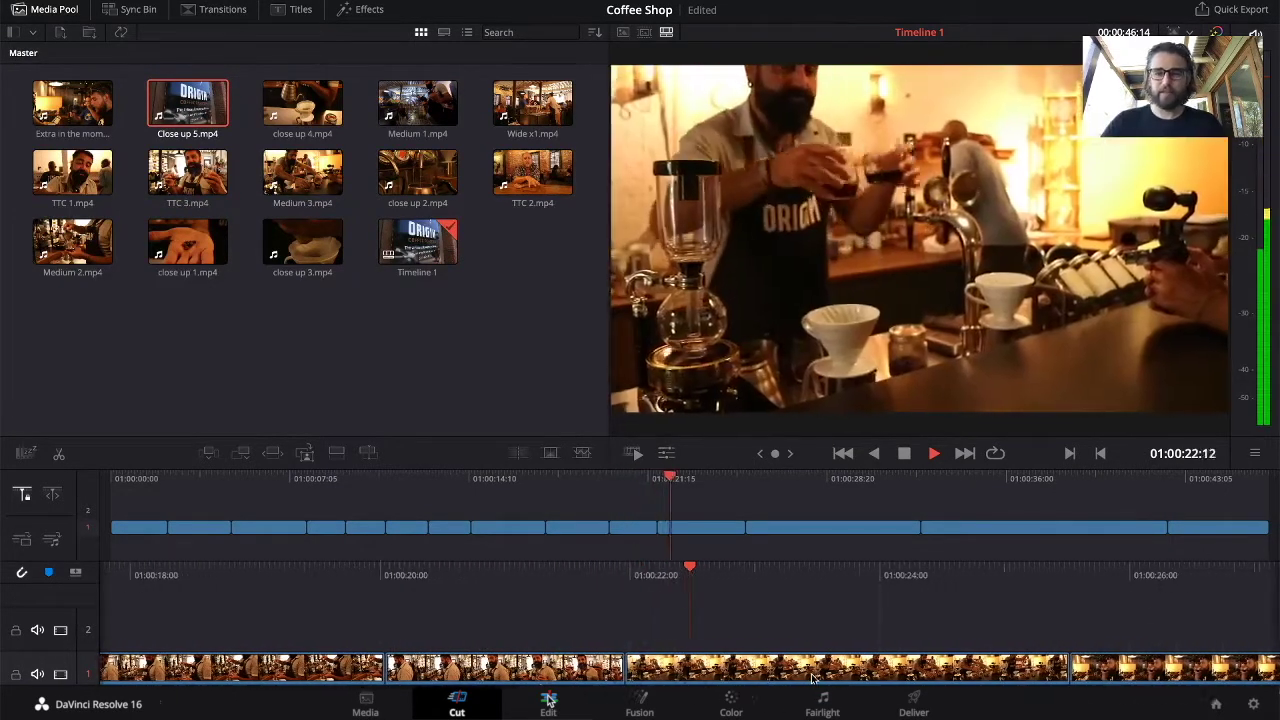
pyautogui.press('space')
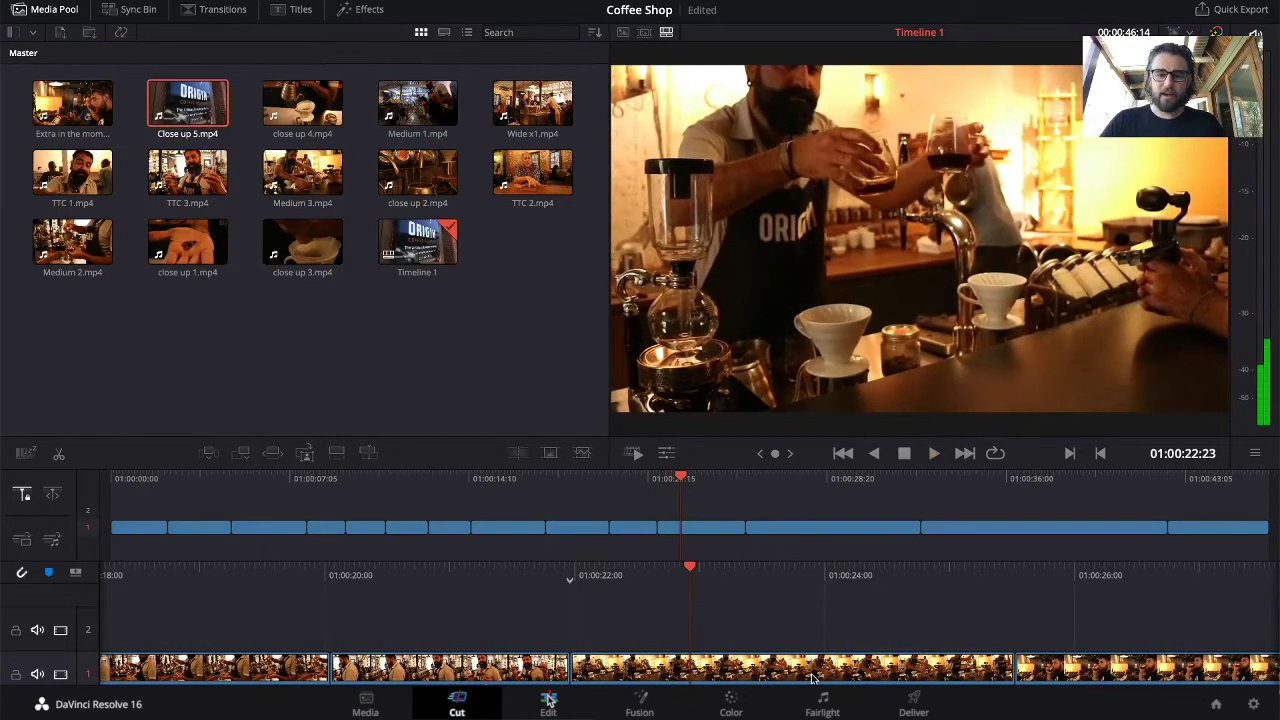
pyautogui.click(680, 676)
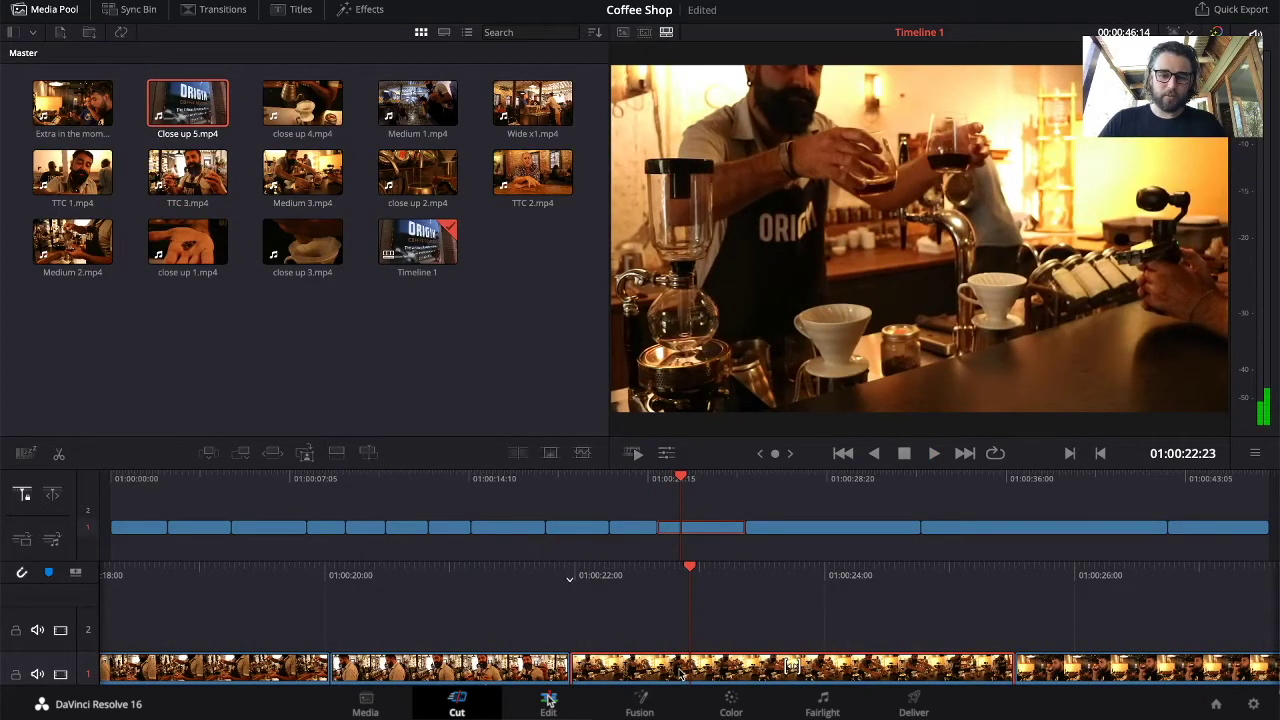
pyautogui.click(58, 456)
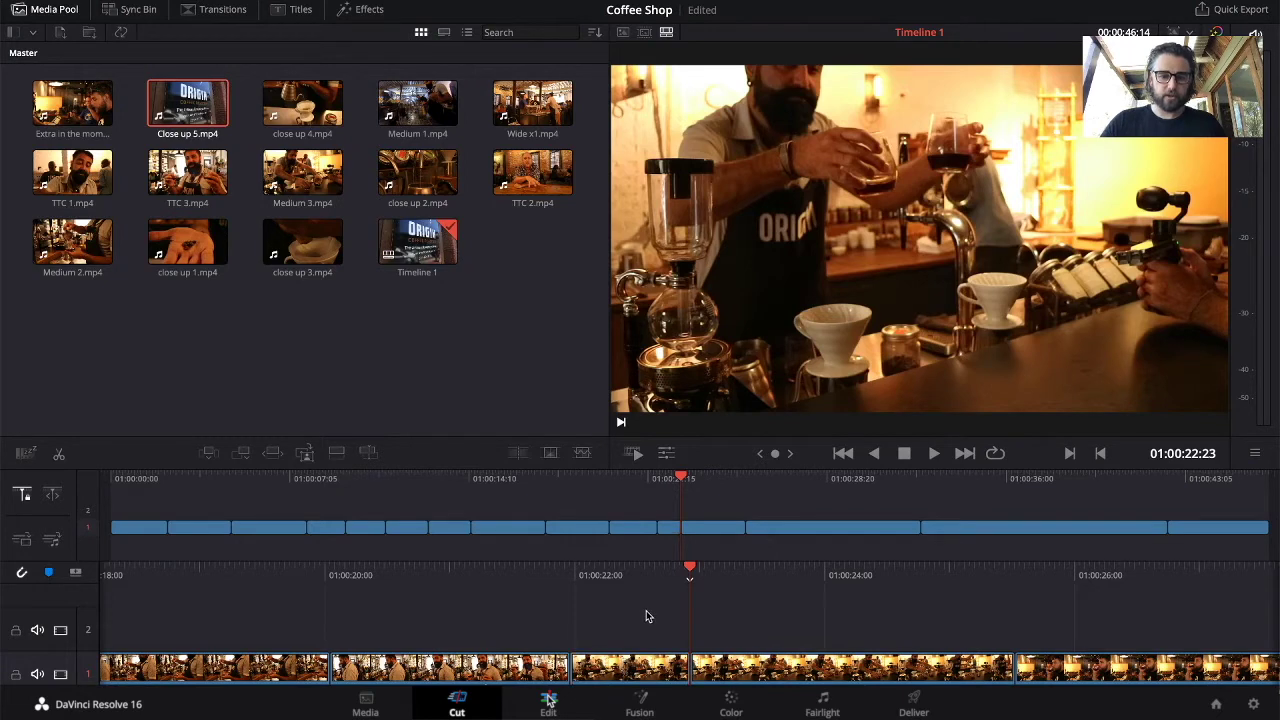
pyautogui.click(638, 668)
pyautogui.press('Delete')
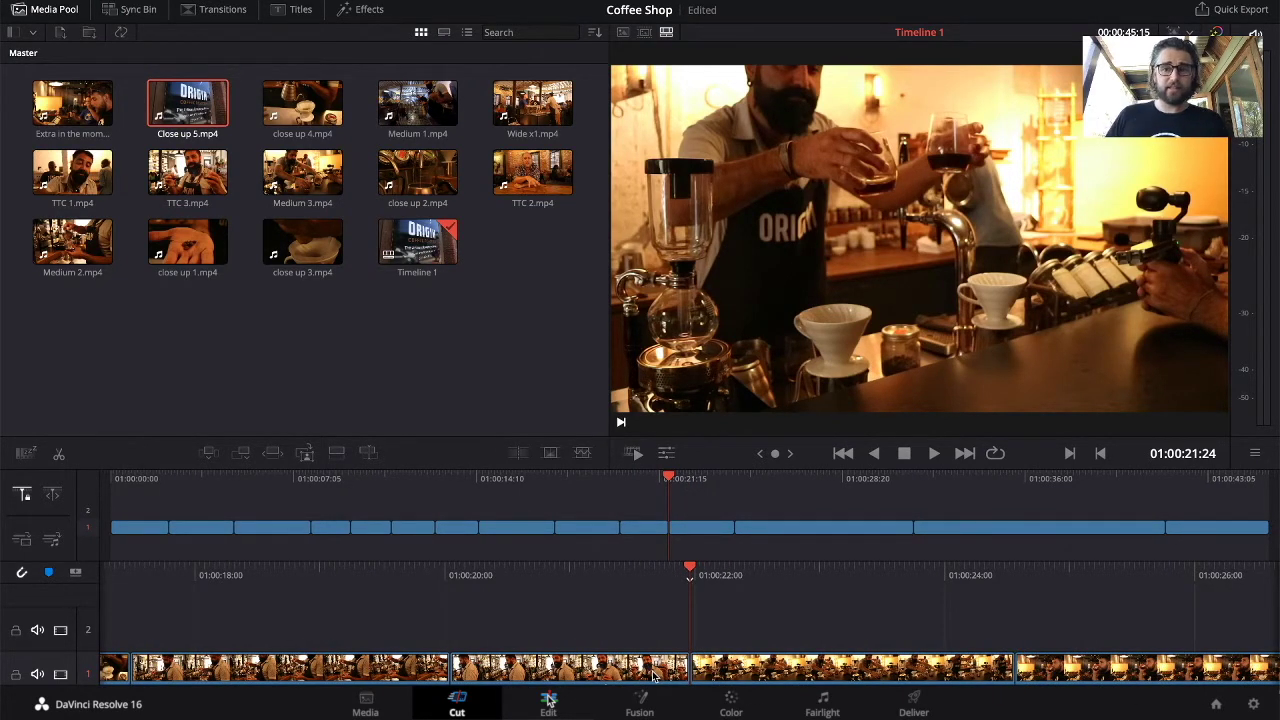
# Split the shortened Medium 3 clip at 01:00:23:15 and delete the part after the cut.
pyautogui.press('space')
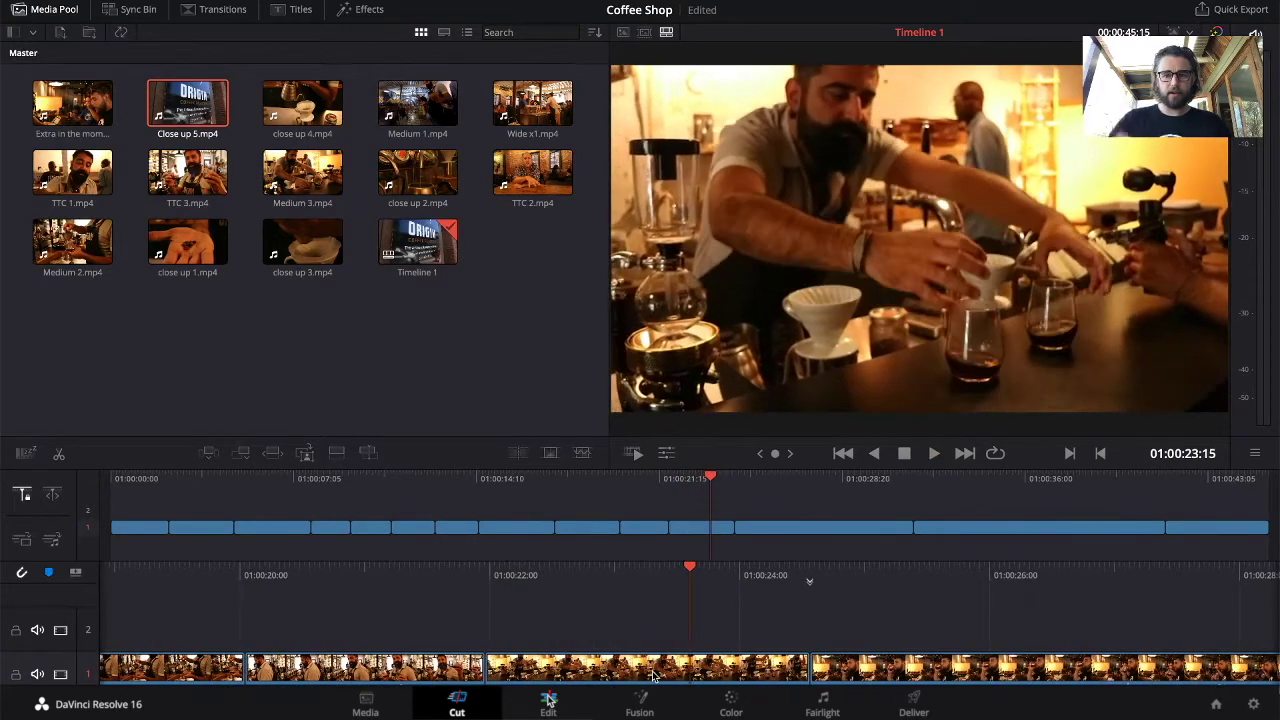
pyautogui.click(668, 668)
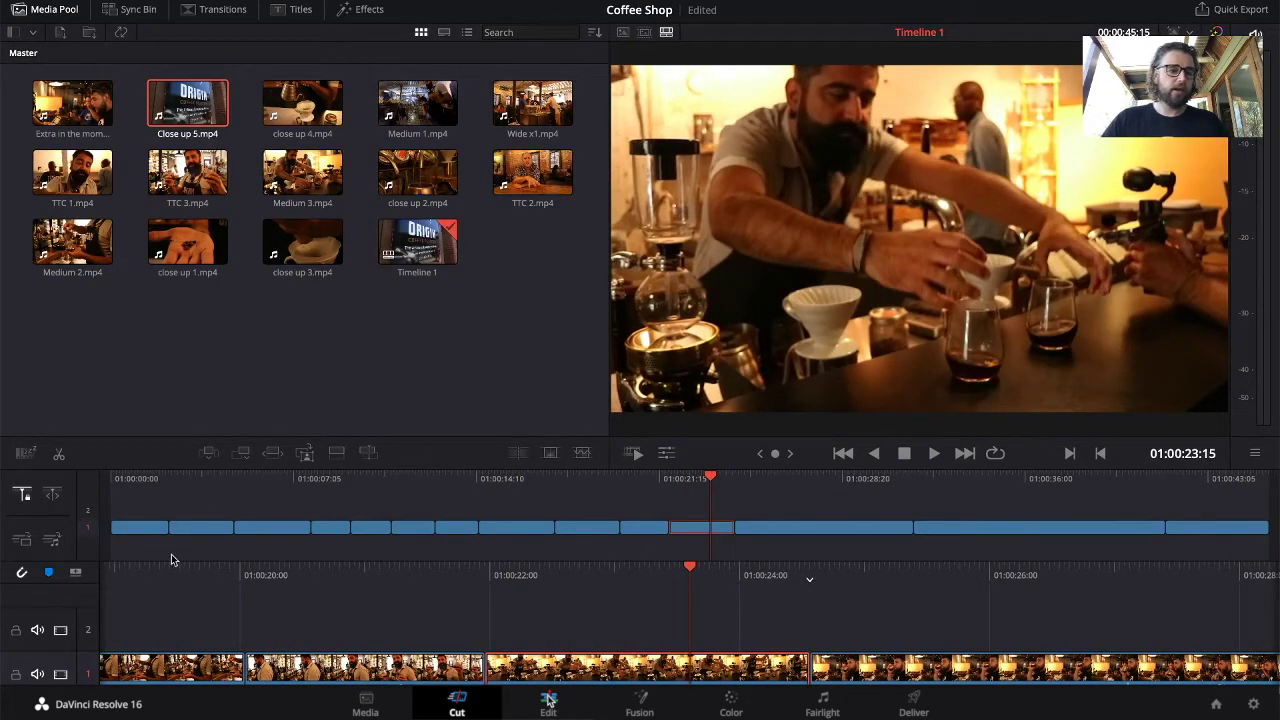
pyautogui.hotkey('ctrl', 'b')
pyautogui.press('Delete')
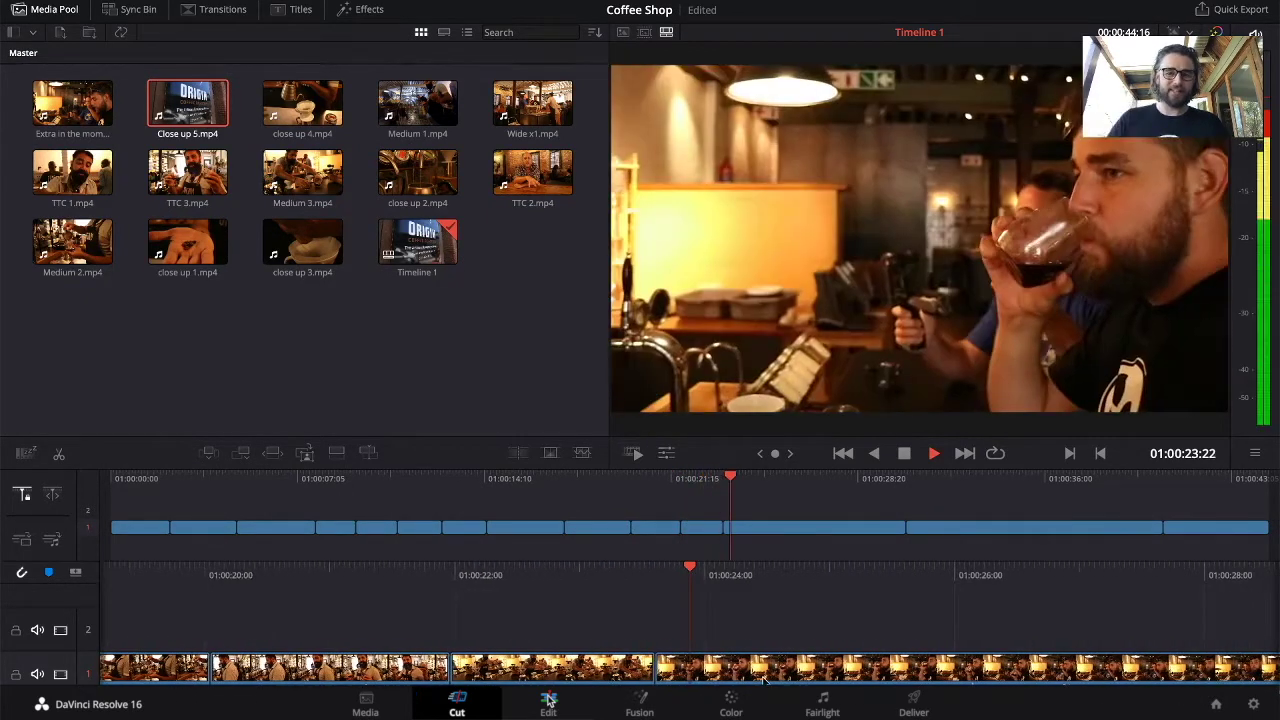
# Play on through the Extra in the moment clip, split it at 01:00:25:03 and delete the part before the cut.
pyautogui.press('space')
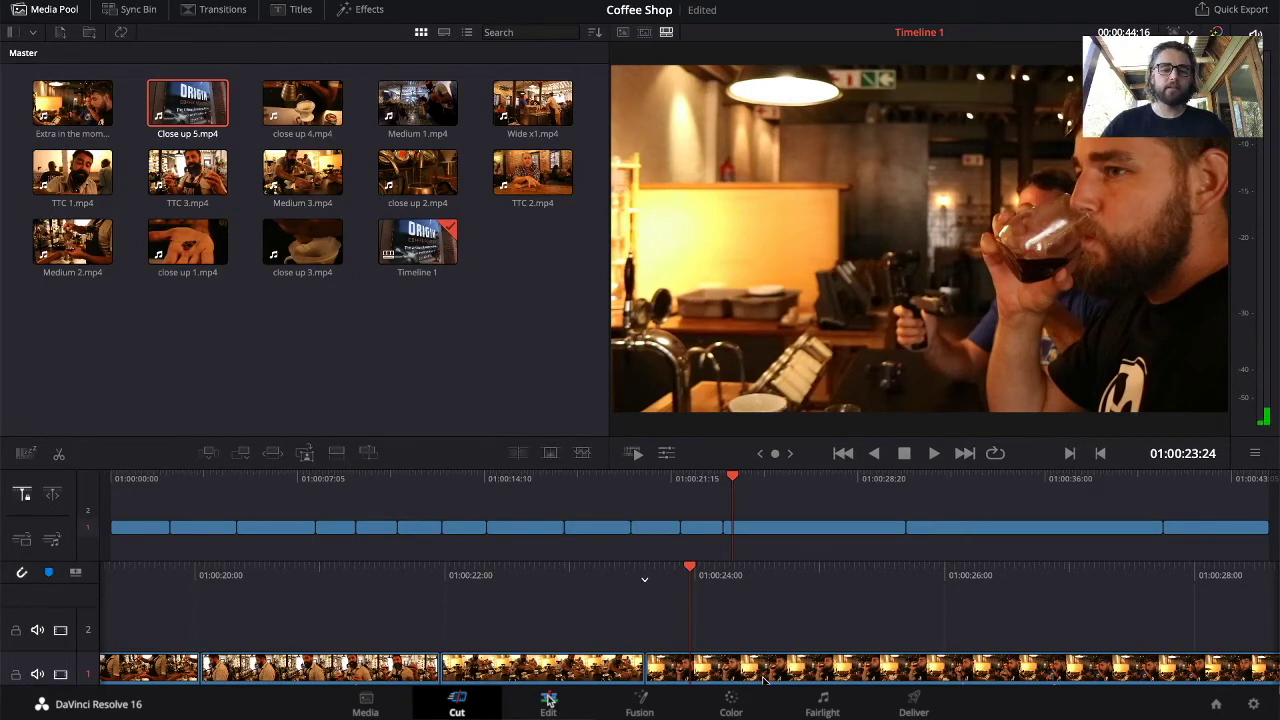
pyautogui.press('space')
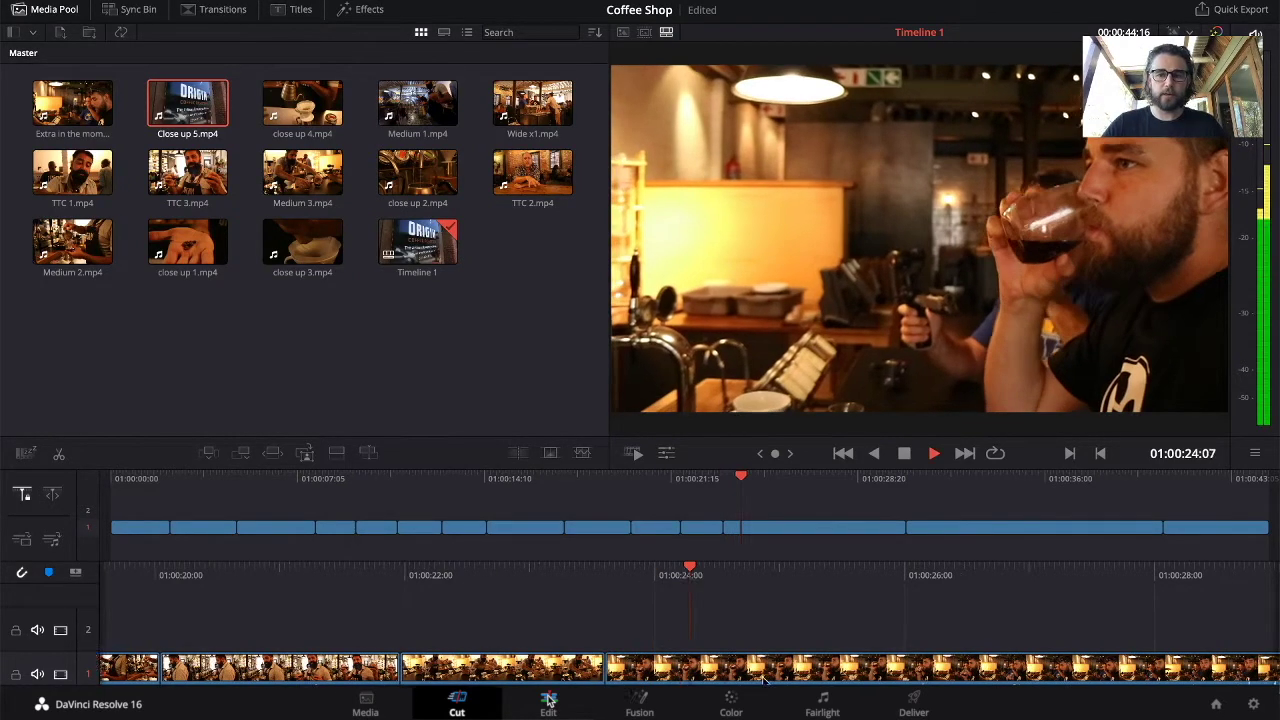
pyautogui.press('space')
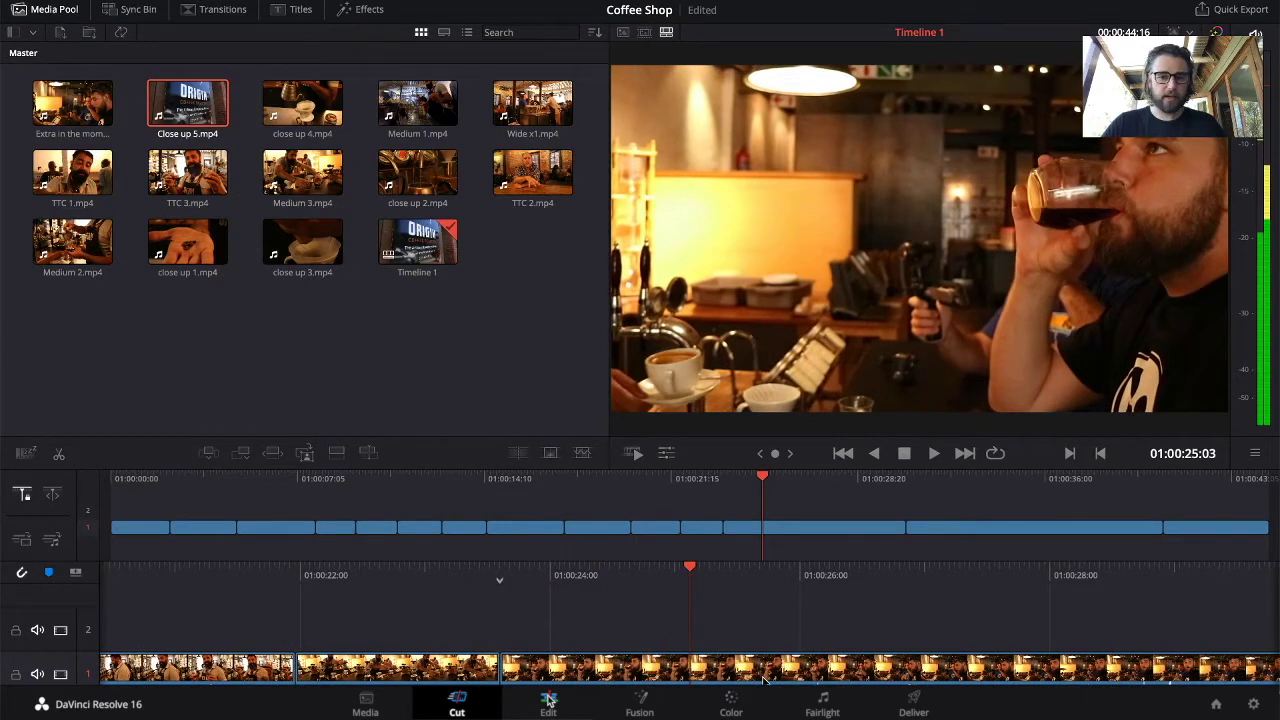
pyautogui.click(688, 674)
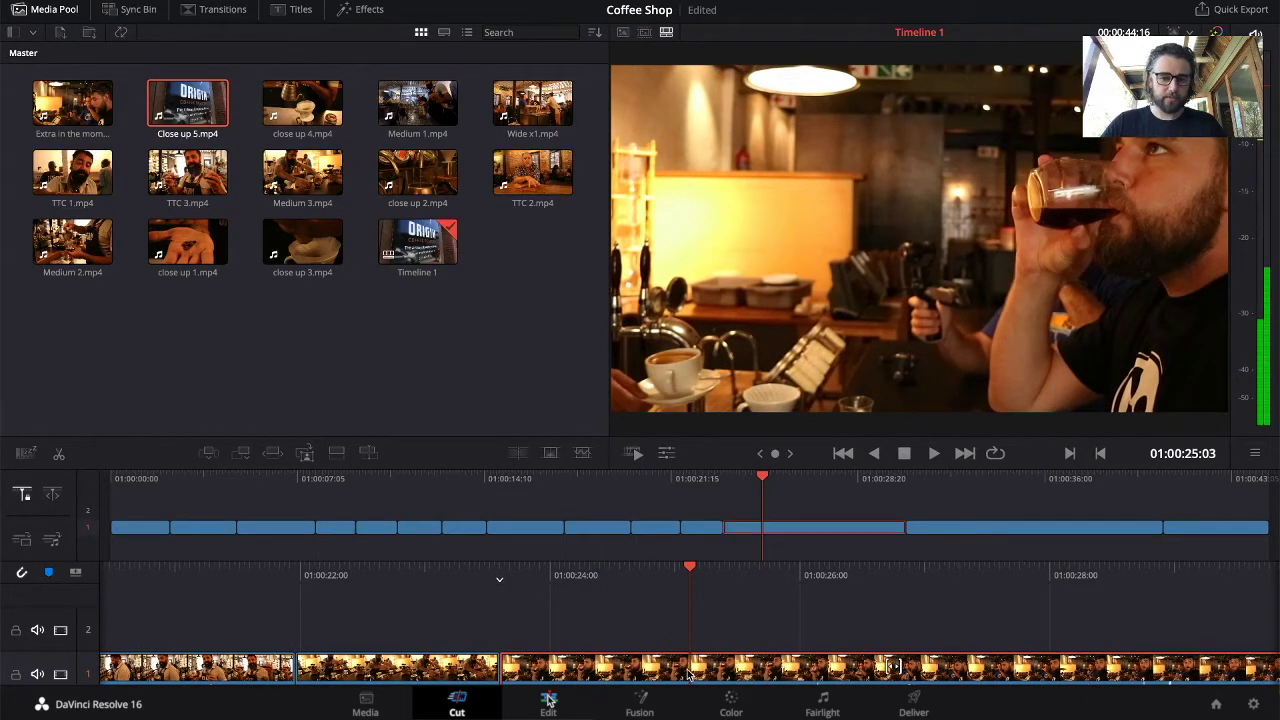
pyautogui.click(59, 453)
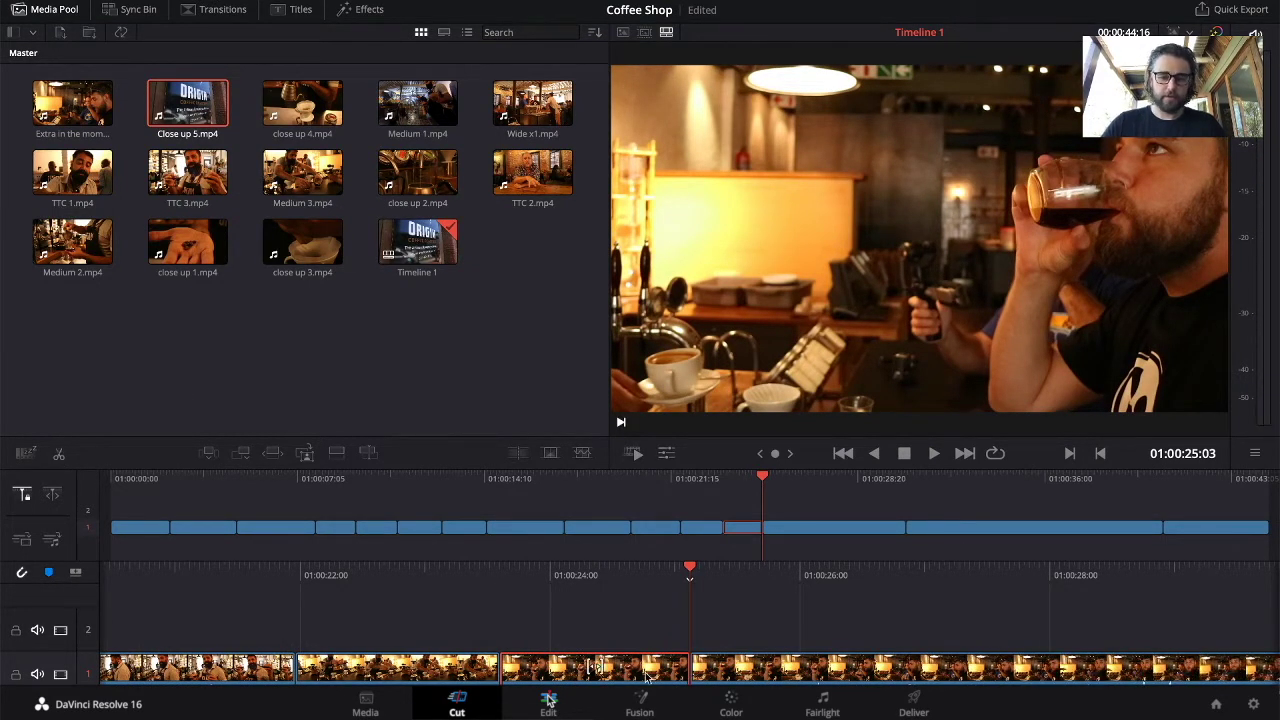
pyautogui.press('Delete')
# Play on into the TTC 2 clip, split it at 01:00:29:14 and delete the part before the cut.
pyautogui.press('space')
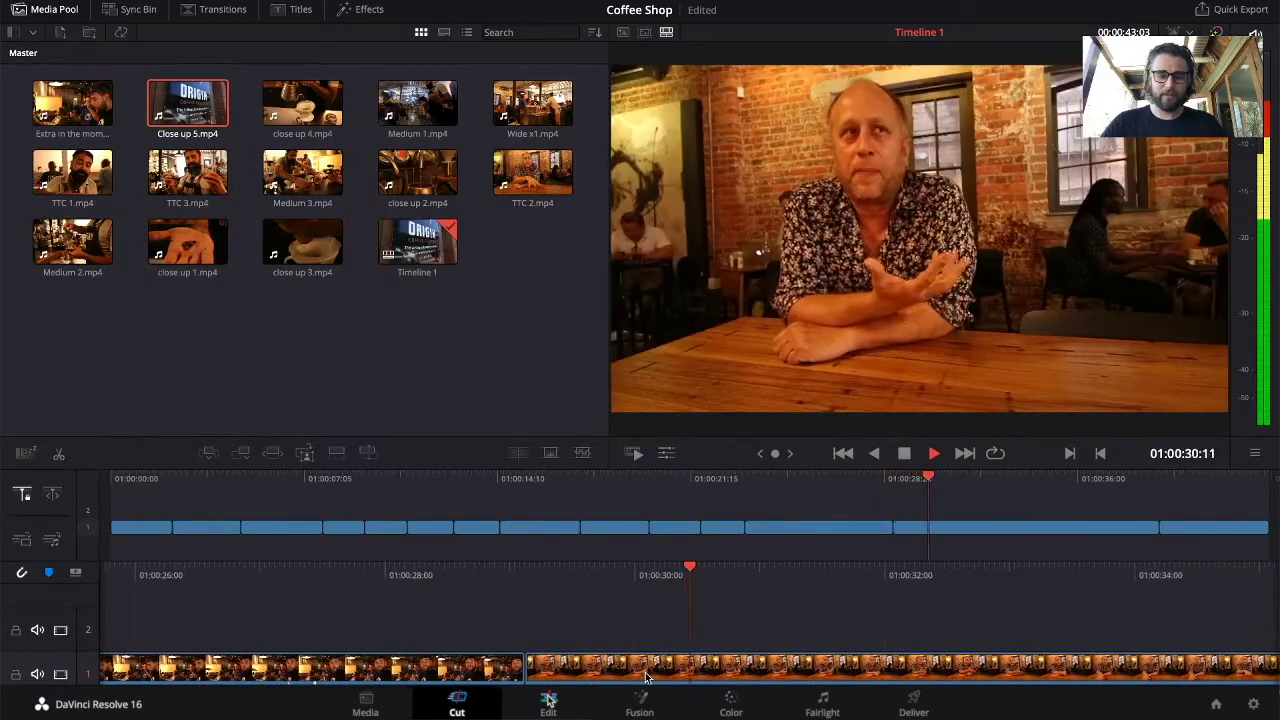
pyautogui.press('space')
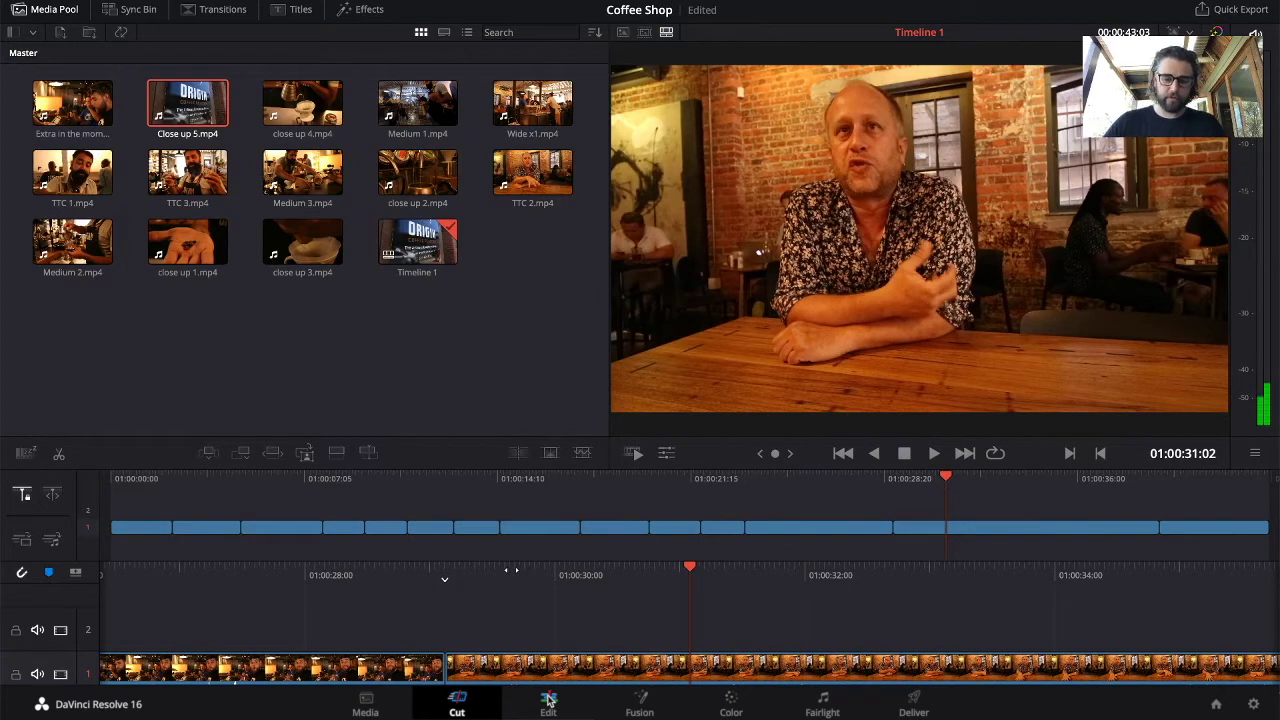
pyautogui.press('Up')
pyautogui.press('space')
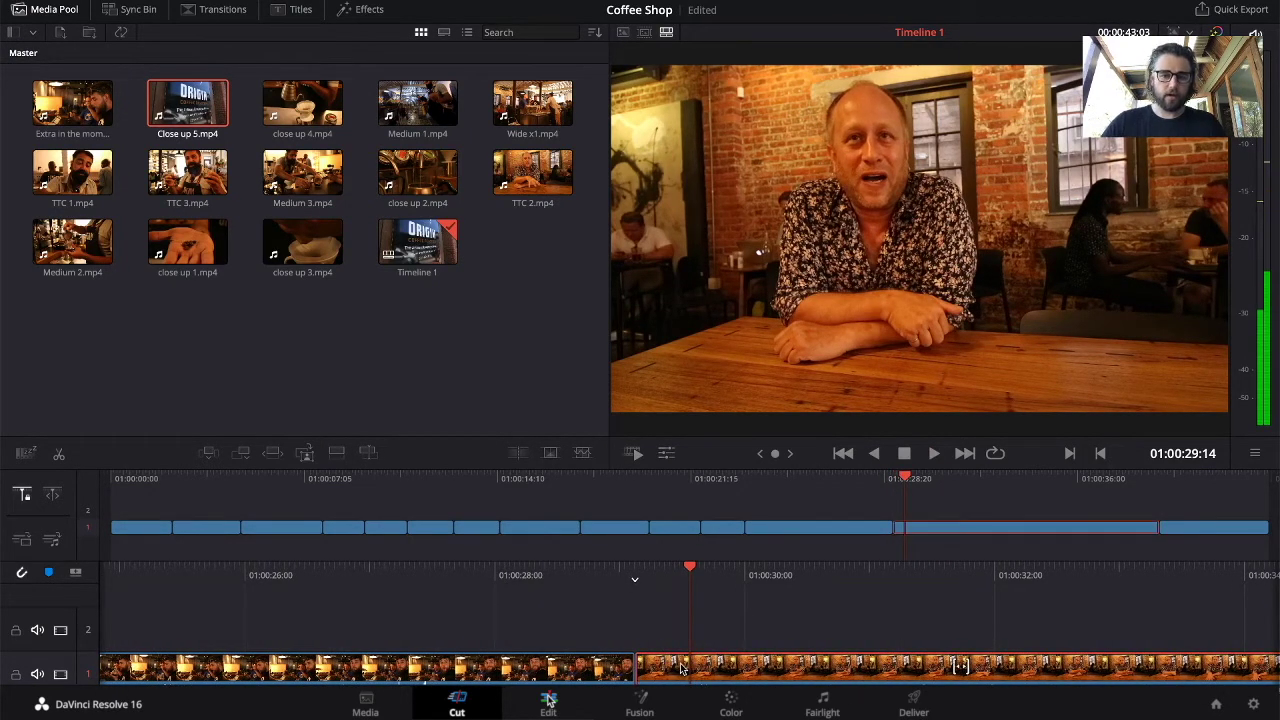
pyautogui.click(60, 456)
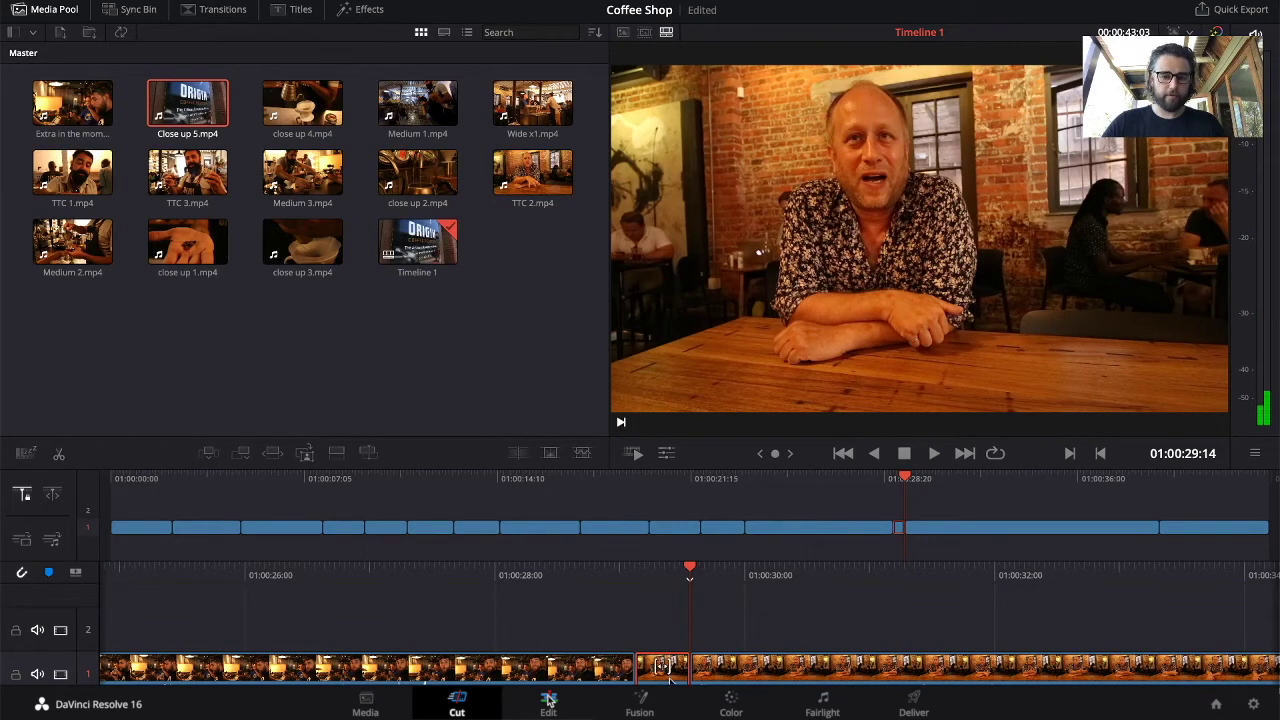
pyautogui.press('Delete')
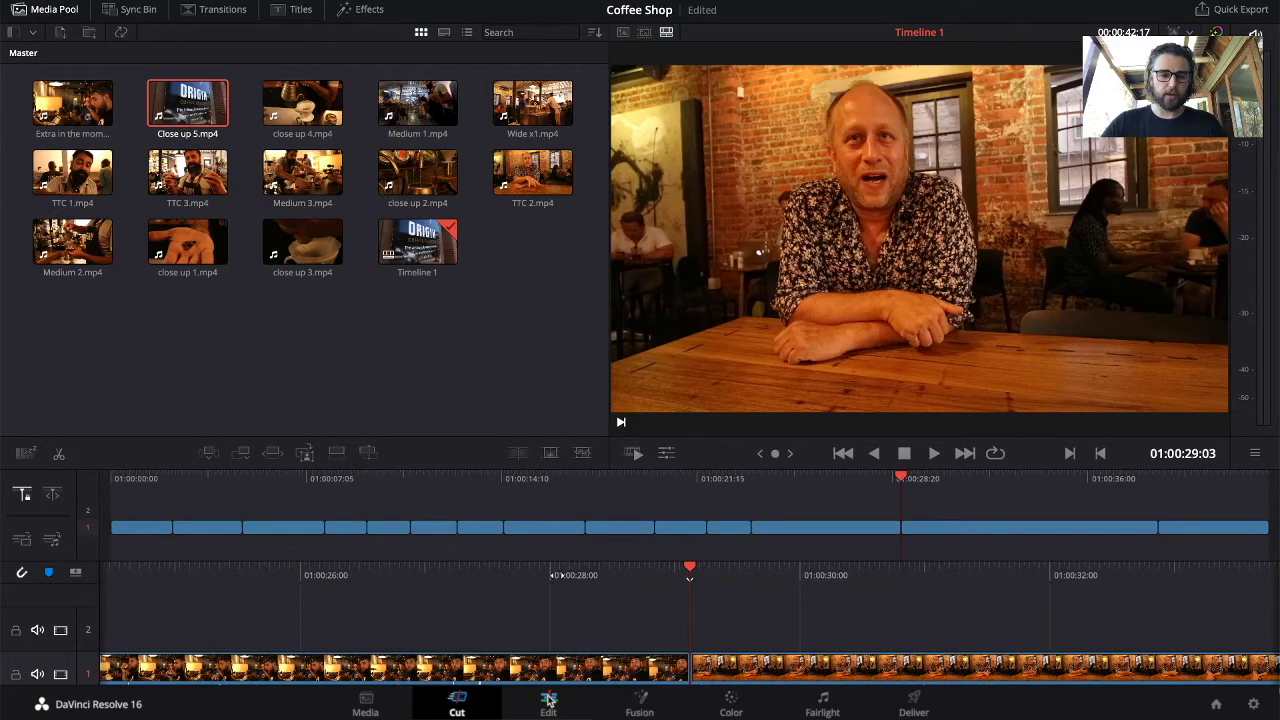
# Play on to the closing Close up 5 clip with the Origin sign and shorten its end to 01:00:41:22.
pyautogui.press('space')
pyautogui.click(839, 500)
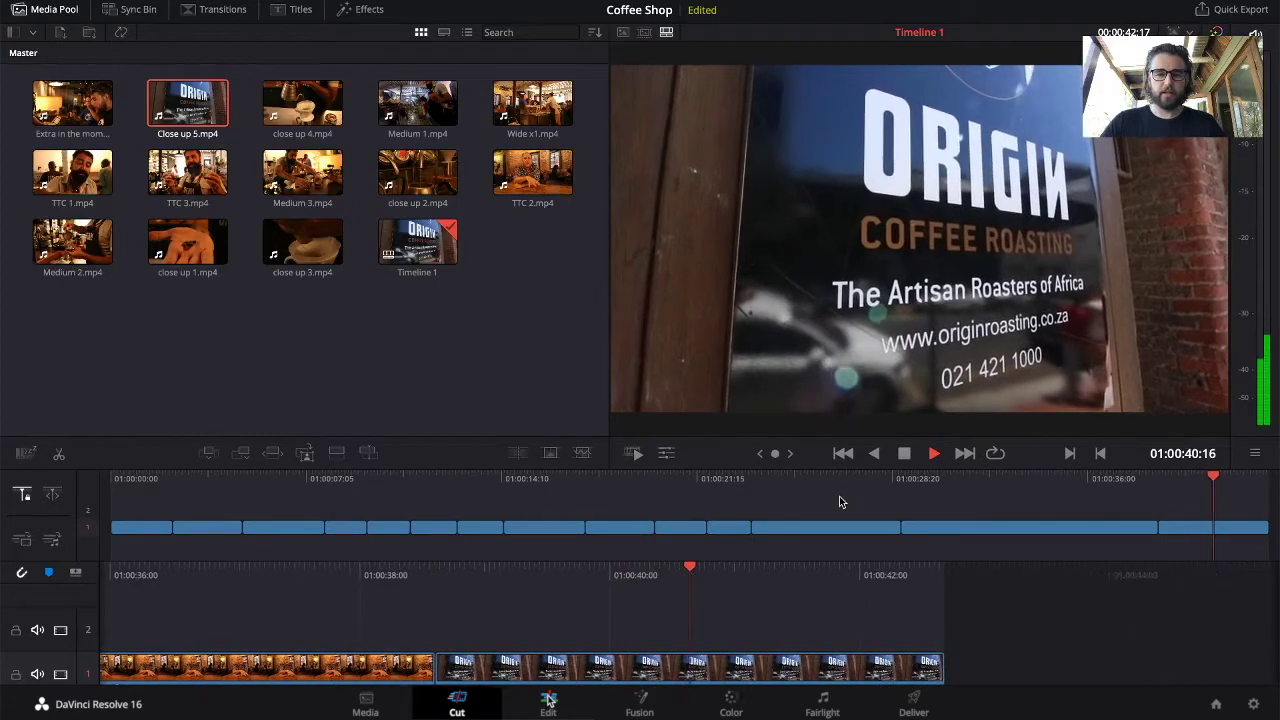
pyautogui.press('space')
pyautogui.press('space')
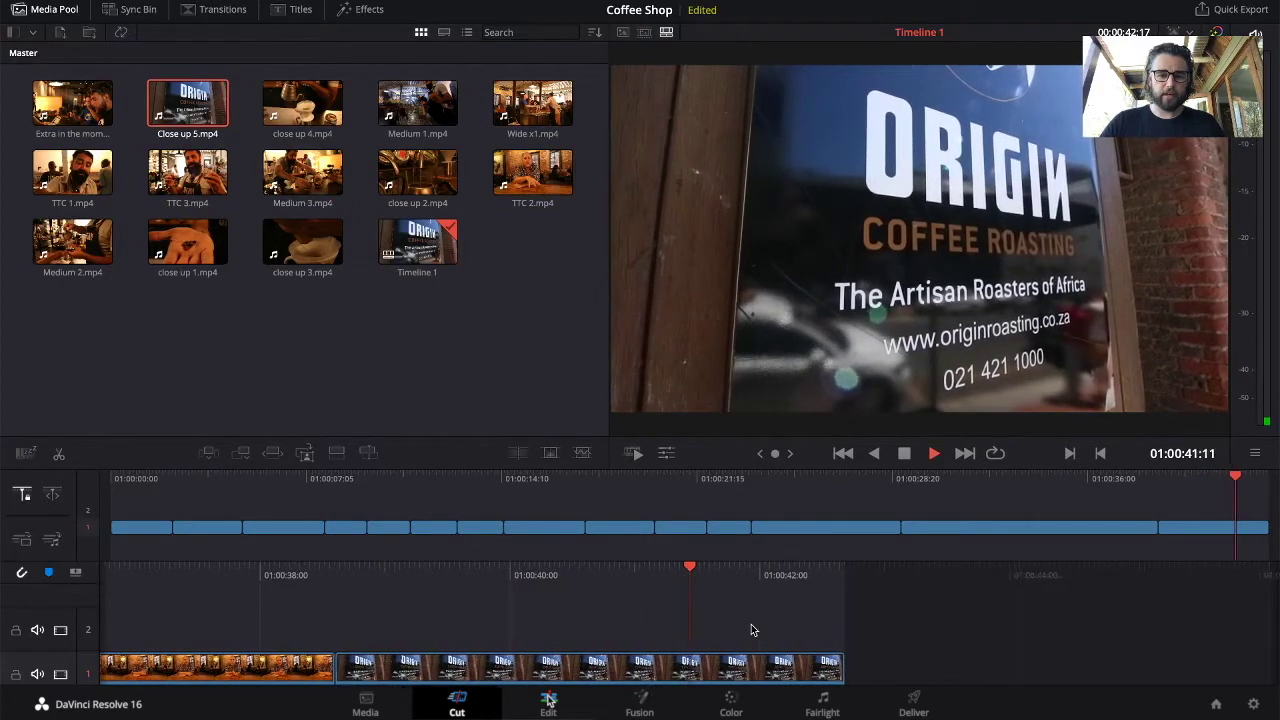
pyautogui.moveTo(788, 667); pyautogui.dragTo(666, 661)
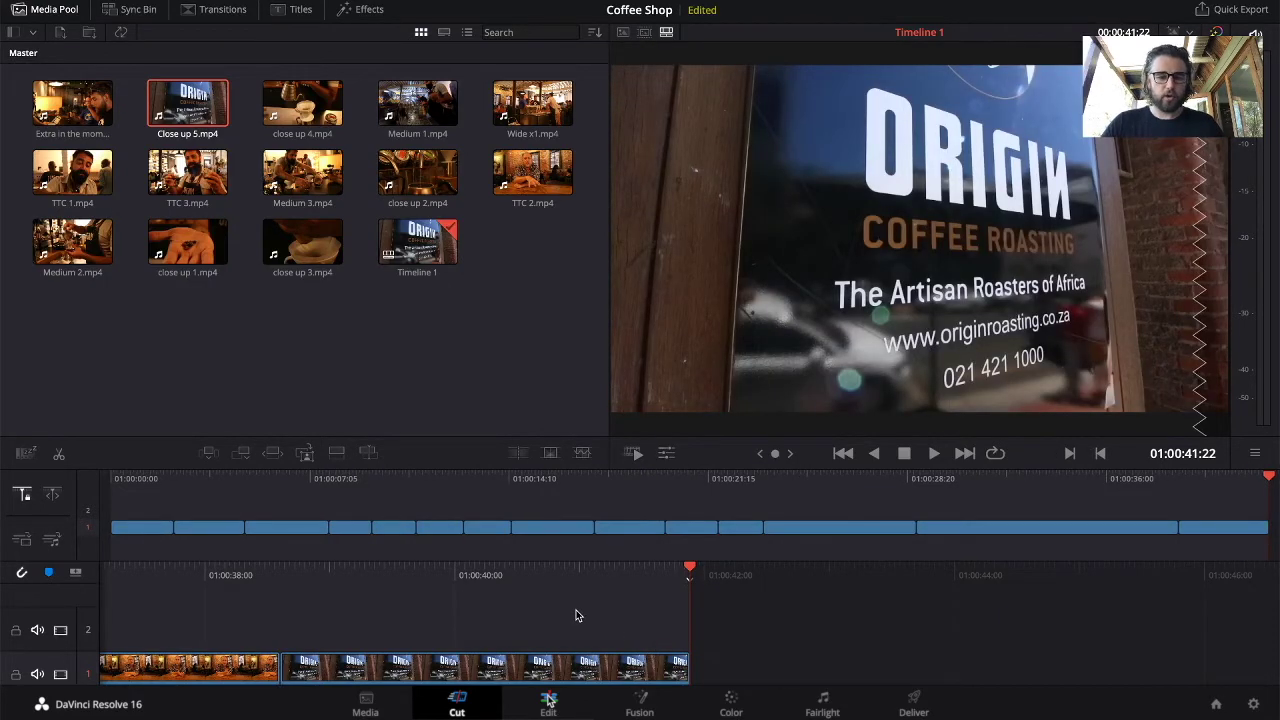
# Play the timeline in reverse from the end back to the Wide x1 clip near the start to review the cut.
pyautogui.press('j')
pyautogui.press('j')
pyautogui.press('j')
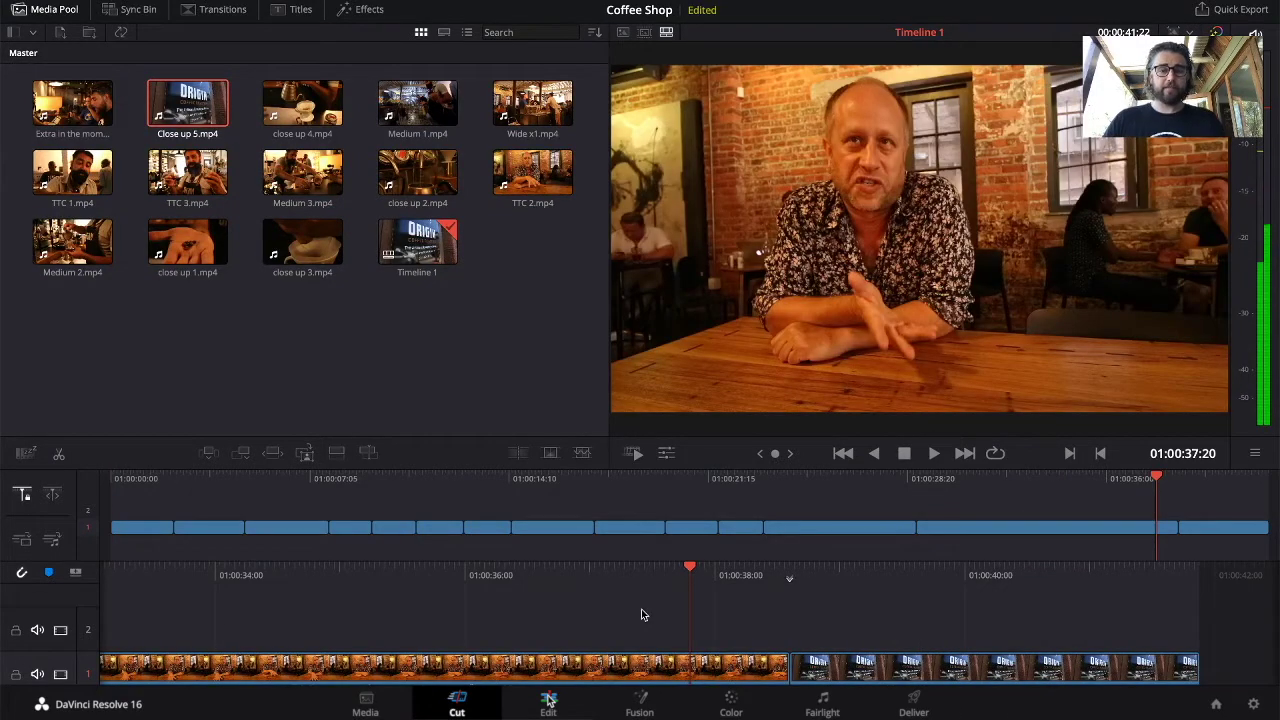
pyautogui.press('j')
pyautogui.press('j')
pyautogui.press('j')
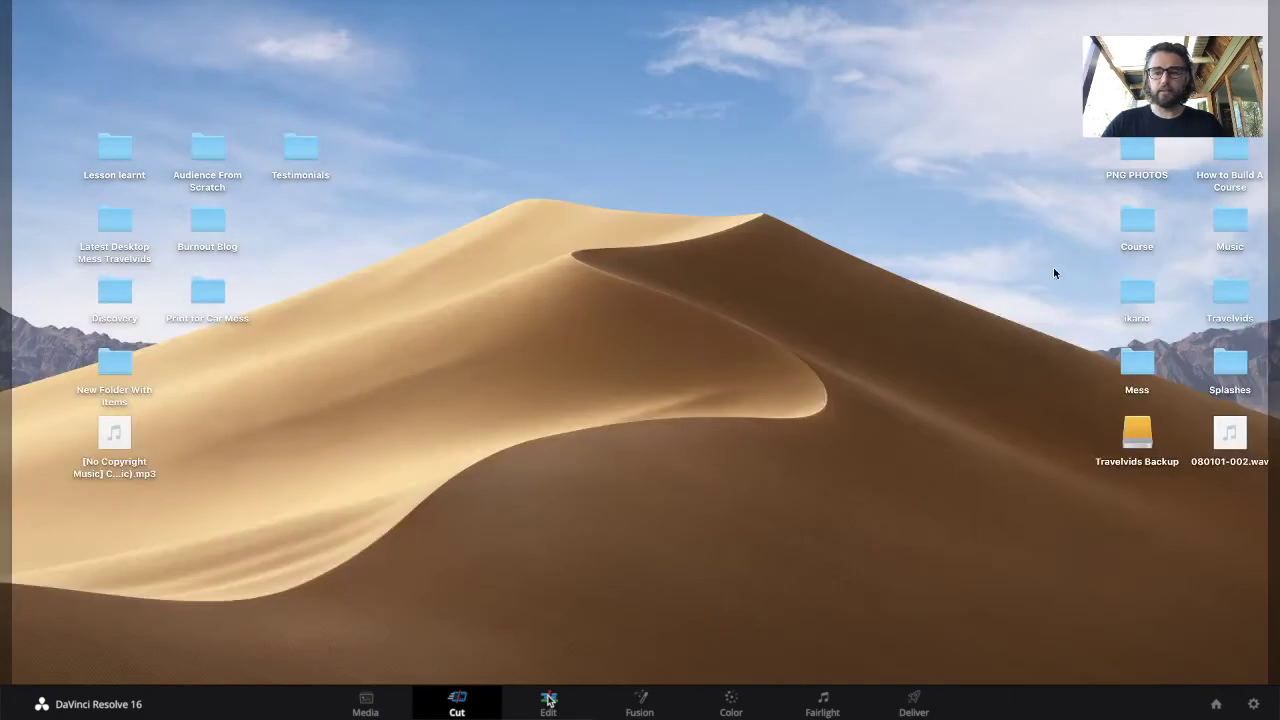
# Import the [No Copyright Music] MP3 from the desktop and place it on the audio track below the clips, starting at 01:00:00:00.
pyautogui.click(1230, 435)
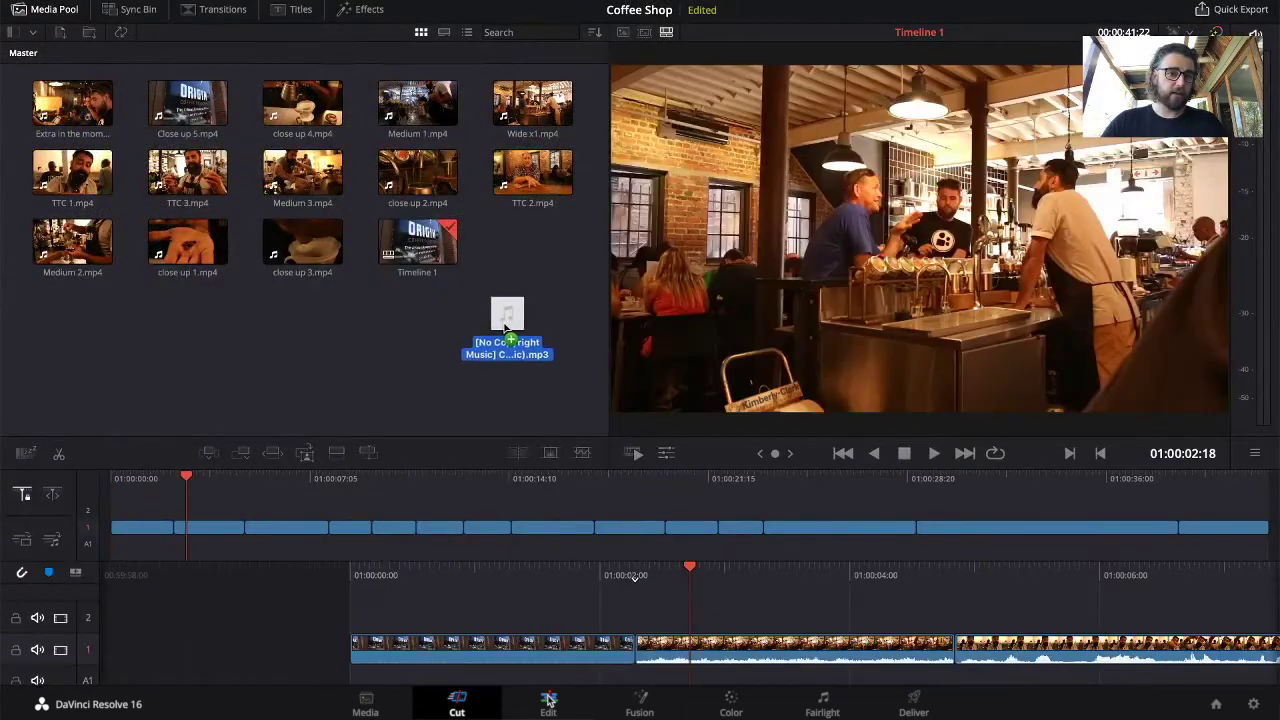
pyautogui.moveTo(505, 325); pyautogui.dragTo(504, 324)
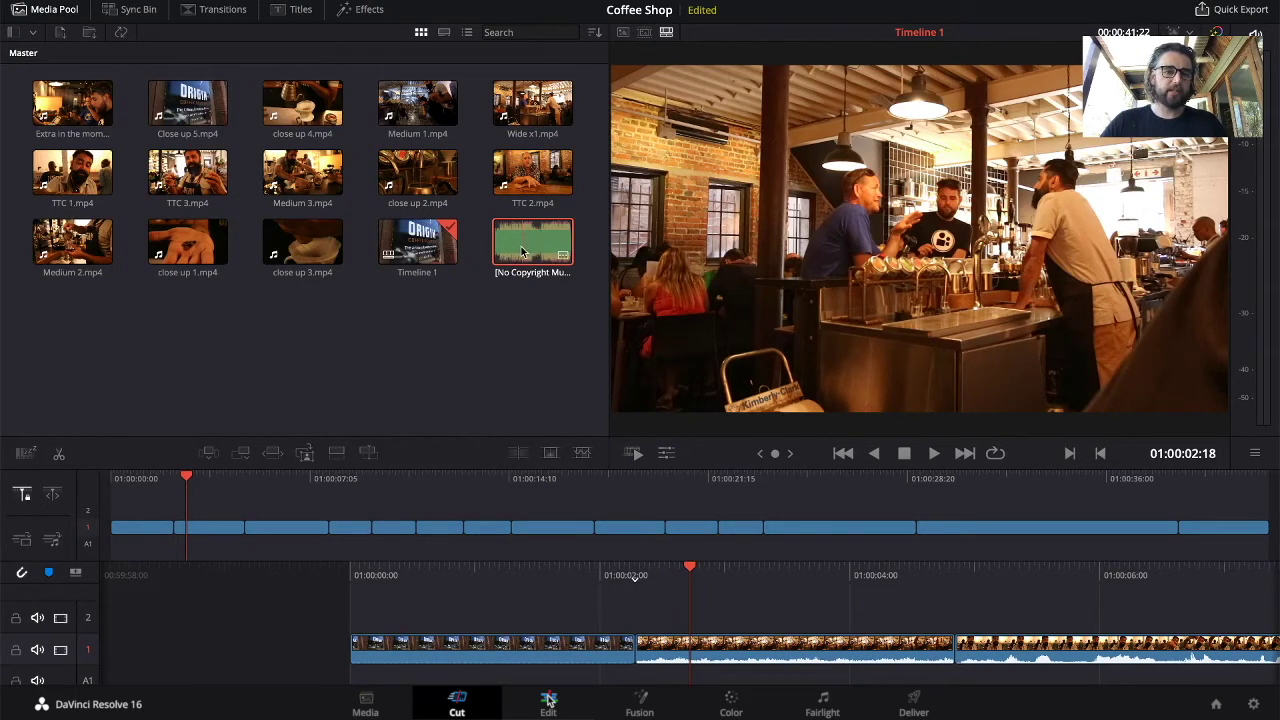
pyautogui.moveTo(515, 248); pyautogui.dragTo(537, 551)
pyautogui.moveTo(441, 541); pyautogui.dragTo(115, 543)
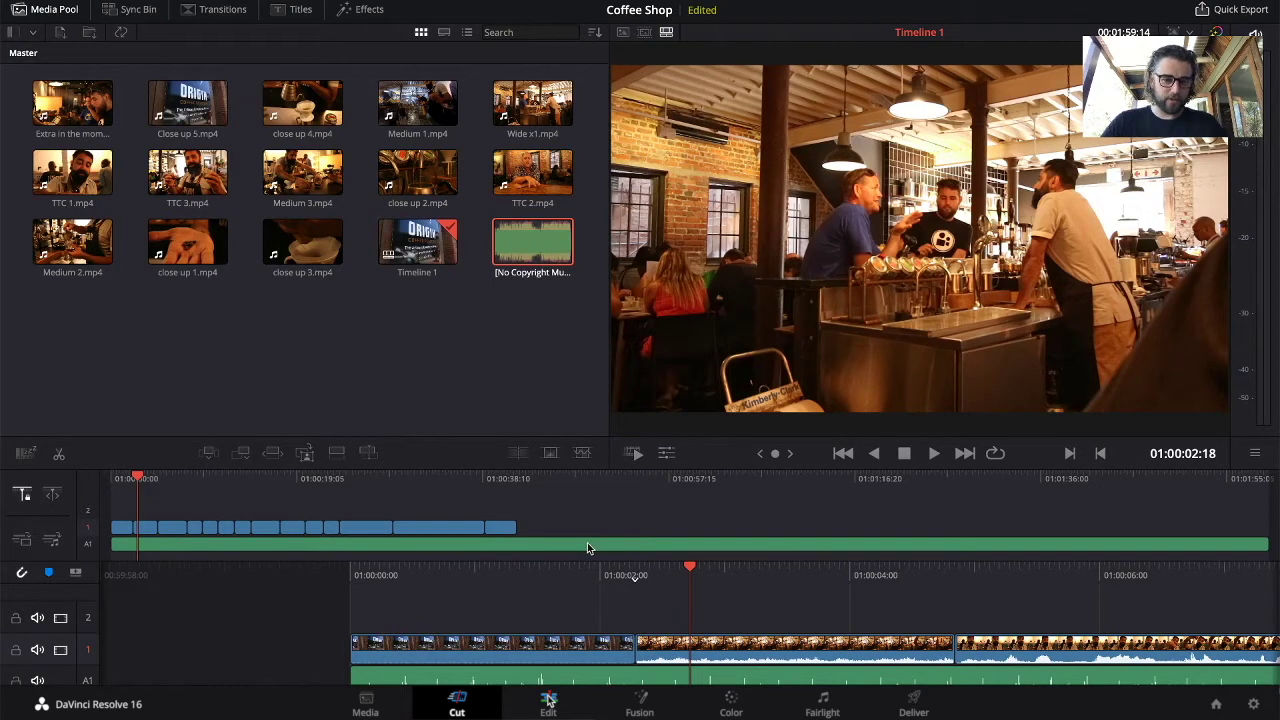
# Split the music at 01:00:41:17, delete the remainder and extend the music's end to 01:00:42:02.
pyautogui.moveTo(480, 482); pyautogui.dragTo(514, 544)
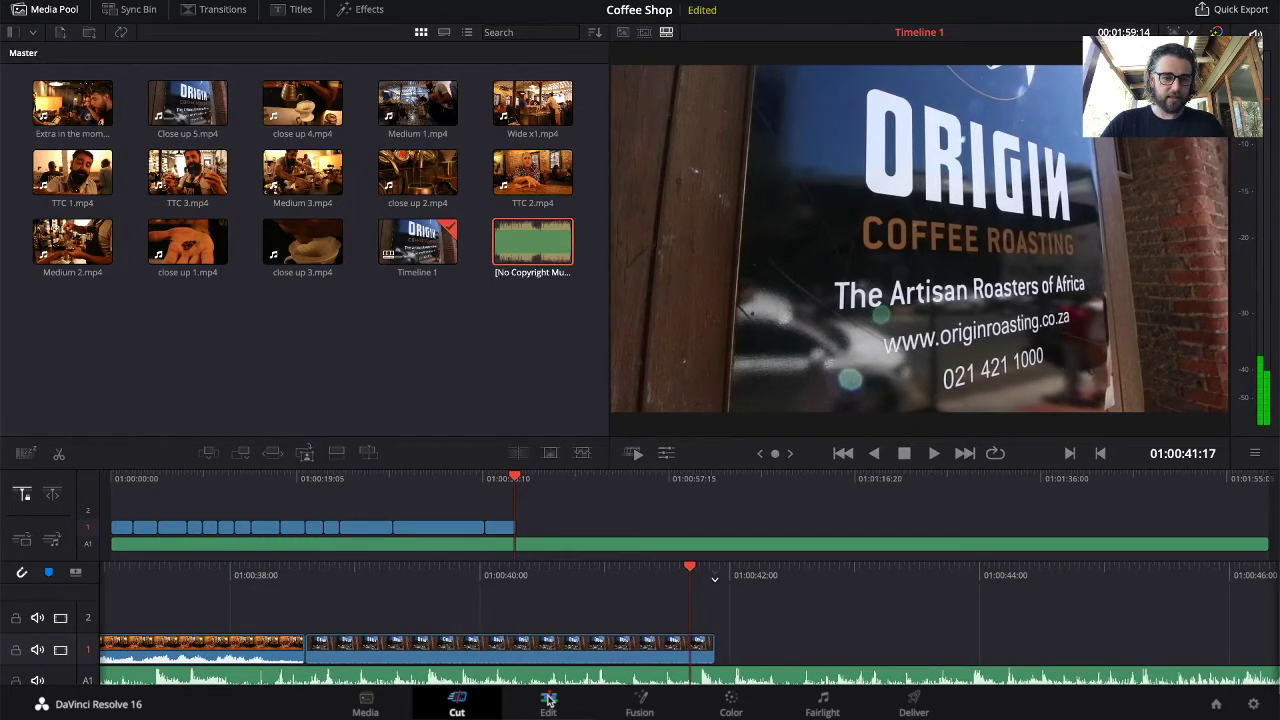
pyautogui.click(513, 680)
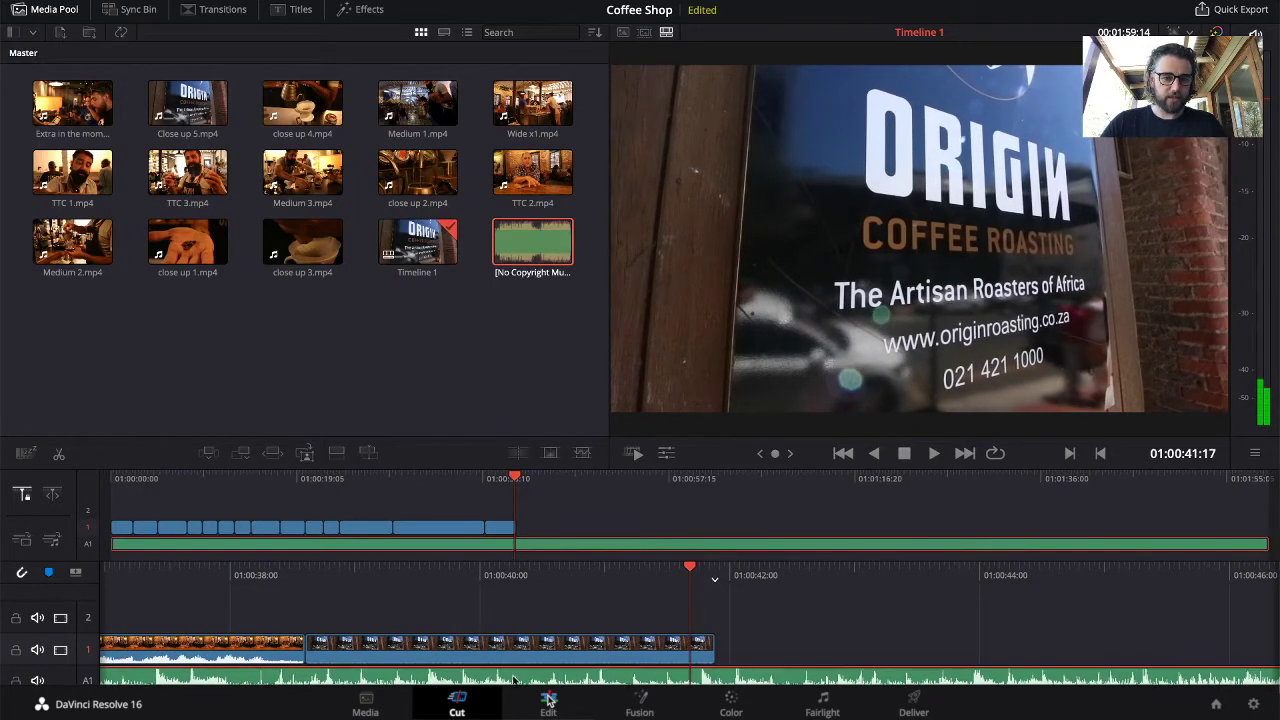
pyautogui.click(59, 453)
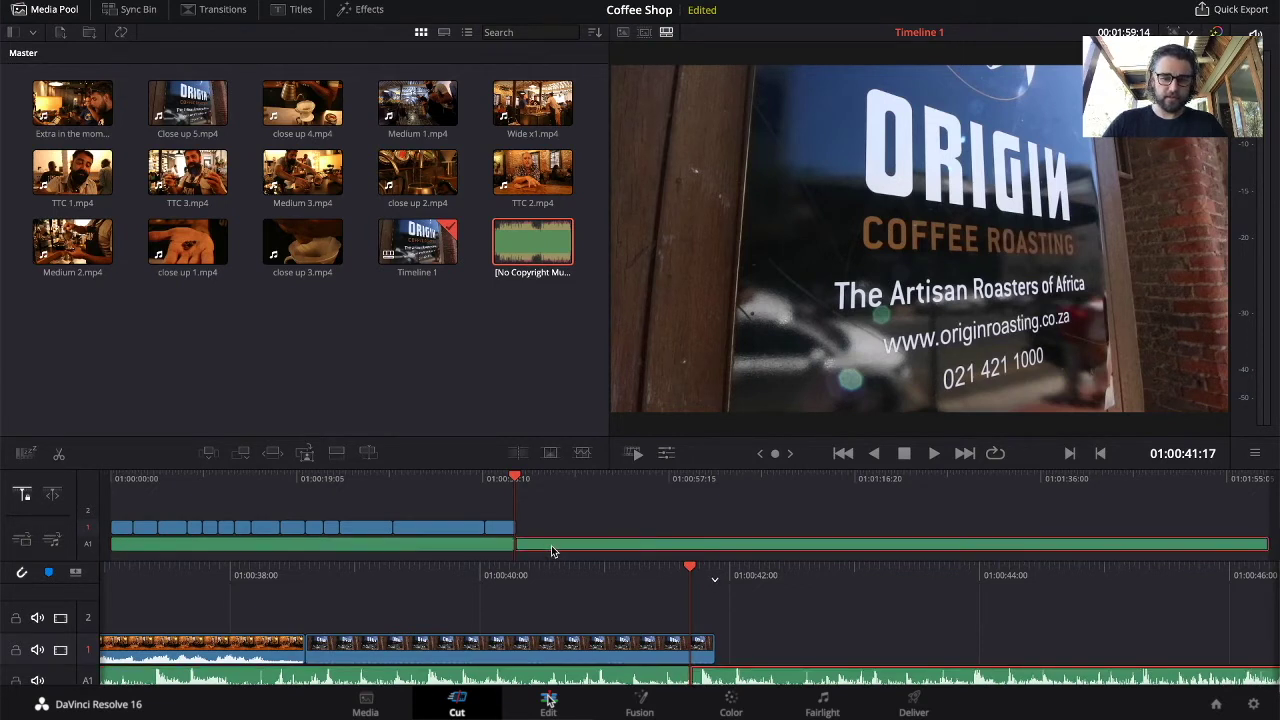
pyautogui.press('Delete')
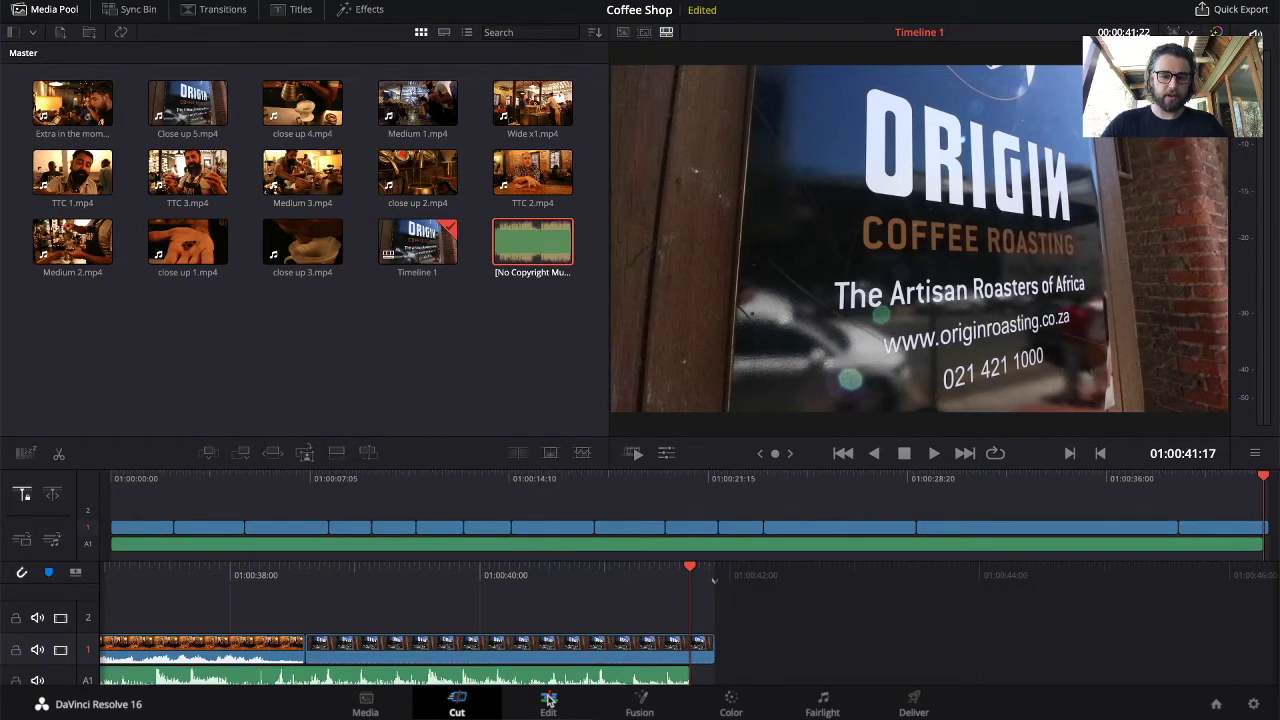
pyautogui.moveTo(686, 673); pyautogui.dragTo(740, 673)
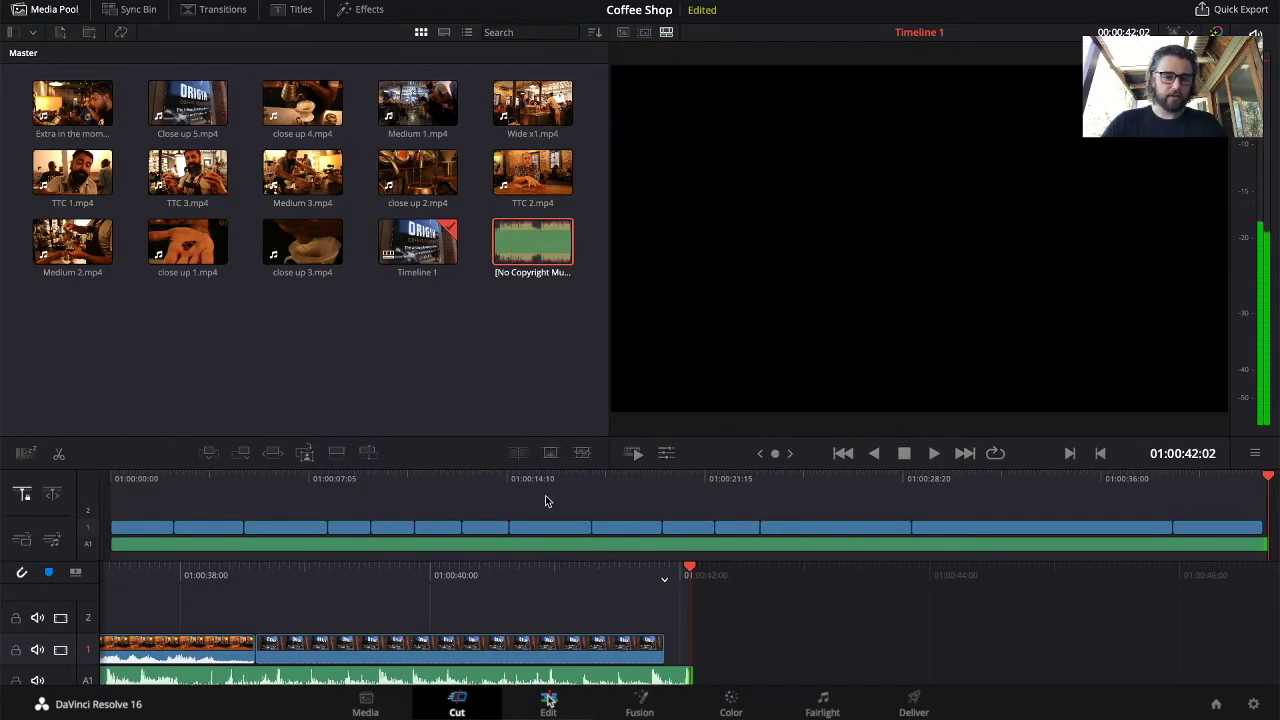
# Return to the timeline start, switch to the Edit page and play the opening clips up to the coffee bean close-up.
pyautogui.press('Home')
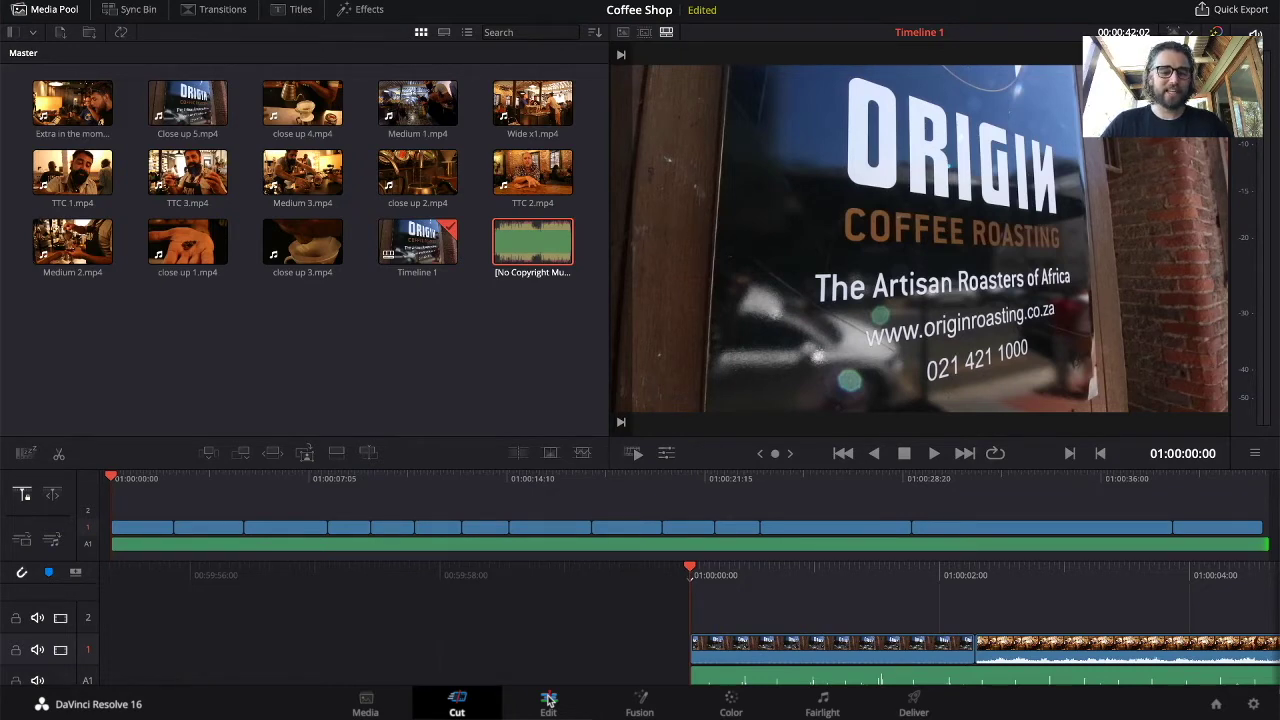
pyautogui.click(548, 705)
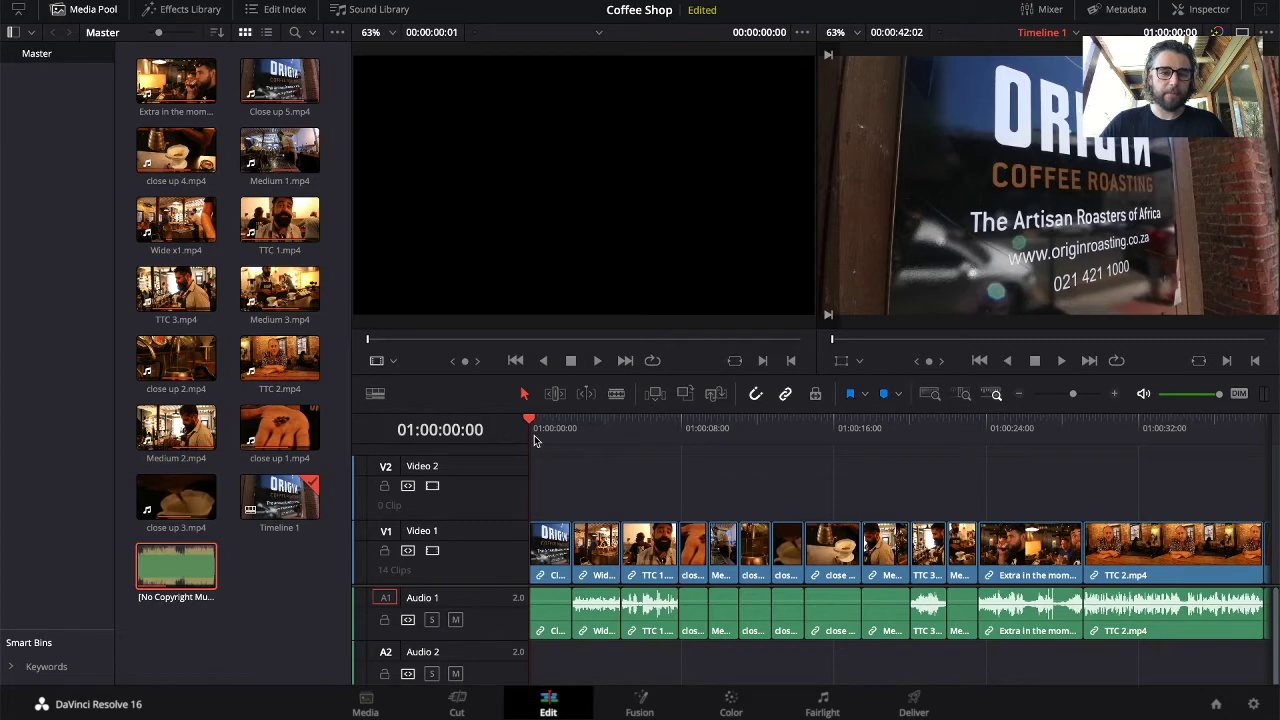
pyautogui.press('space')
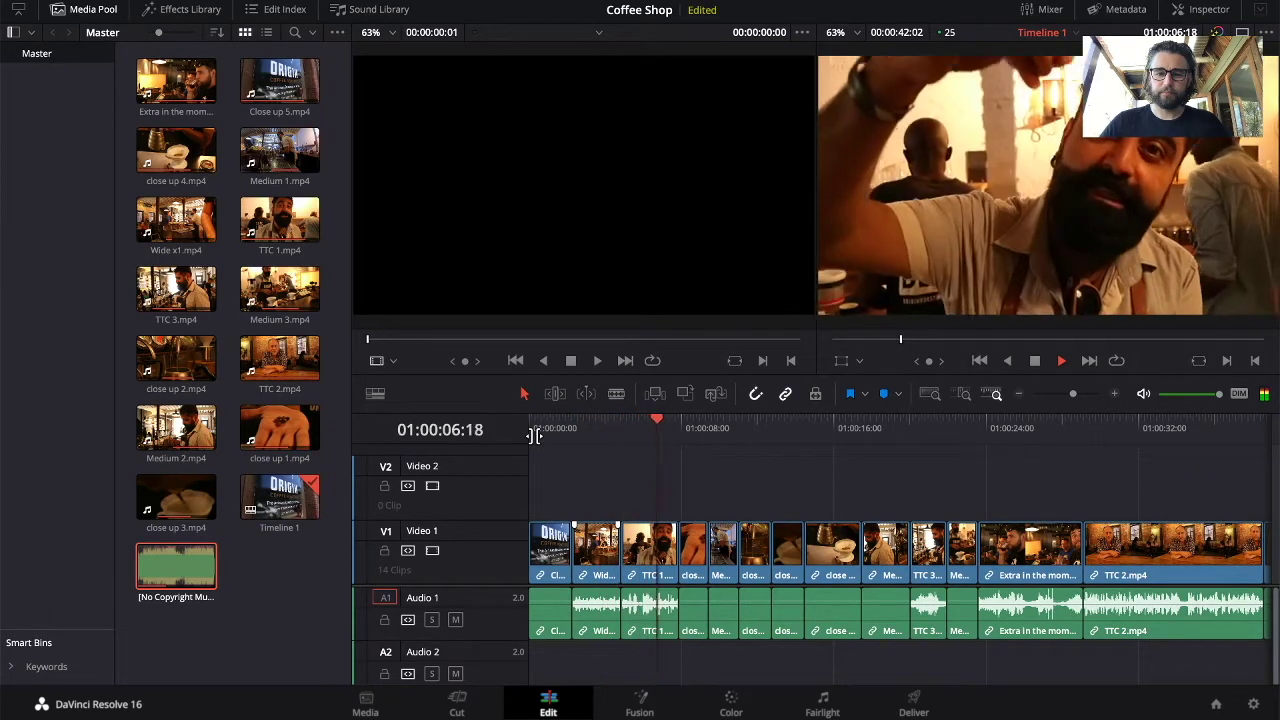
pyautogui.press('space')
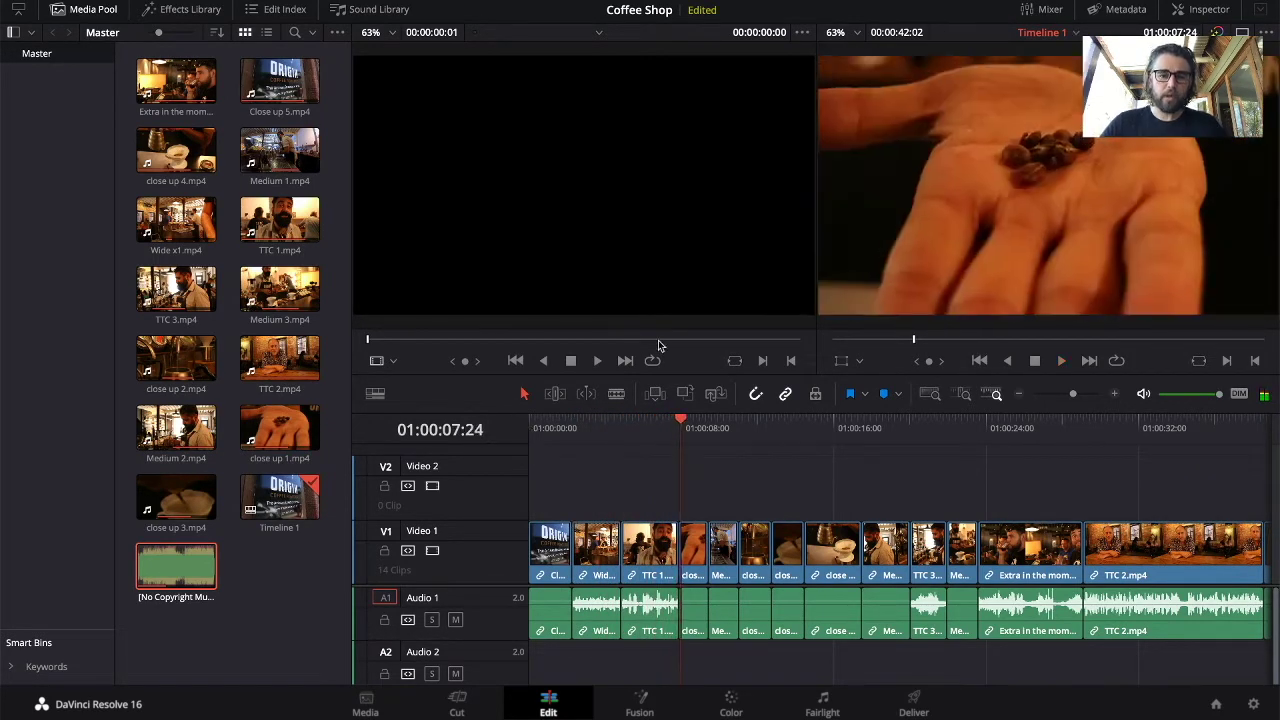
# Lower the audio level of the Wide x1 clip on Audio 1 and replay the passage into TTC 1.
pyautogui.moveTo(682, 422); pyautogui.dragTo(589, 430)
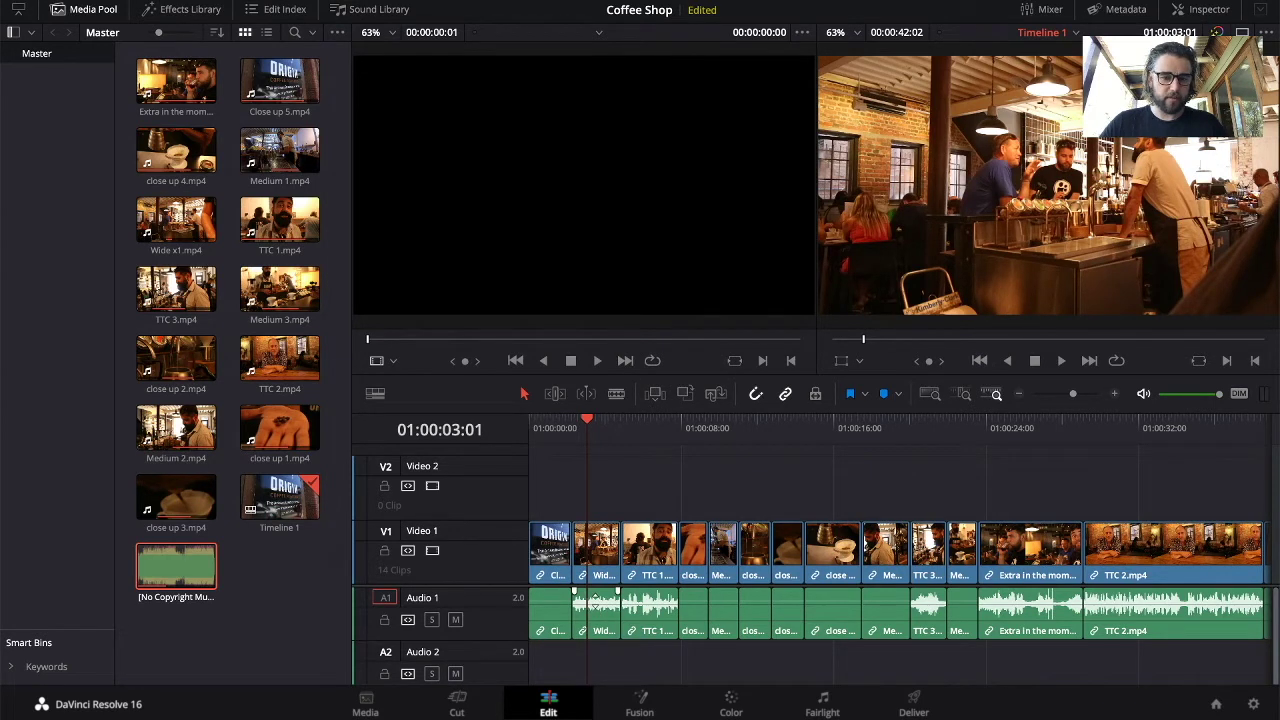
pyautogui.moveTo(594, 600); pyautogui.dragTo(598, 614)
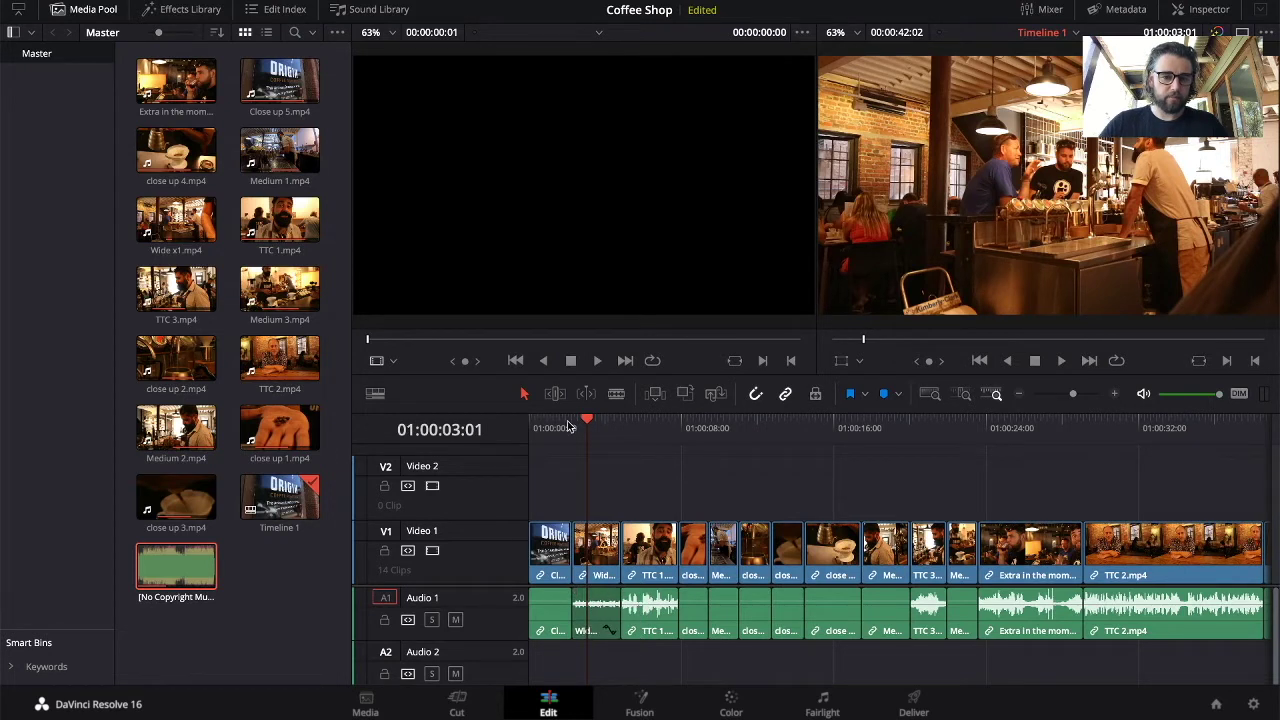
pyautogui.click(565, 427)
pyautogui.press('space')
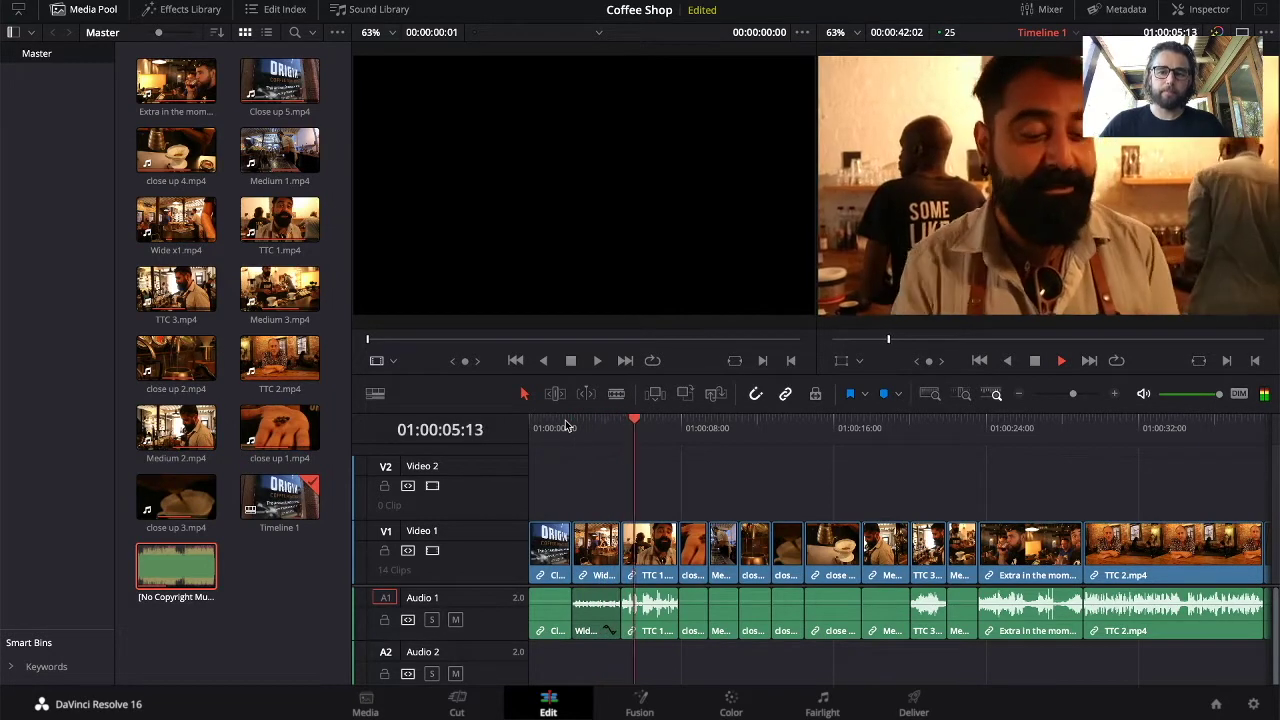
# Split off the music section beneath the TTC 1 clip from 01:00:04:21, lower its level and replay the timeline from the start.
pyautogui.moveTo(651, 425); pyautogui.dragTo(628, 425)
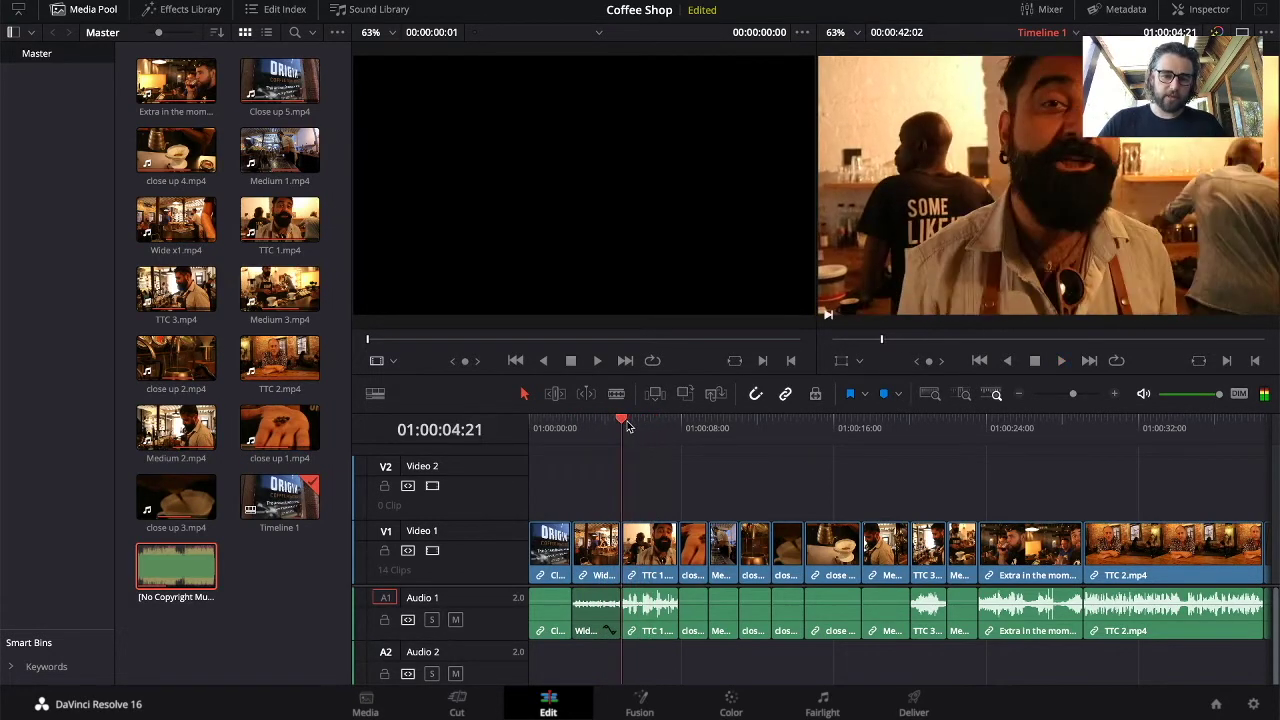
pyautogui.scroll(-1, 626, 612)
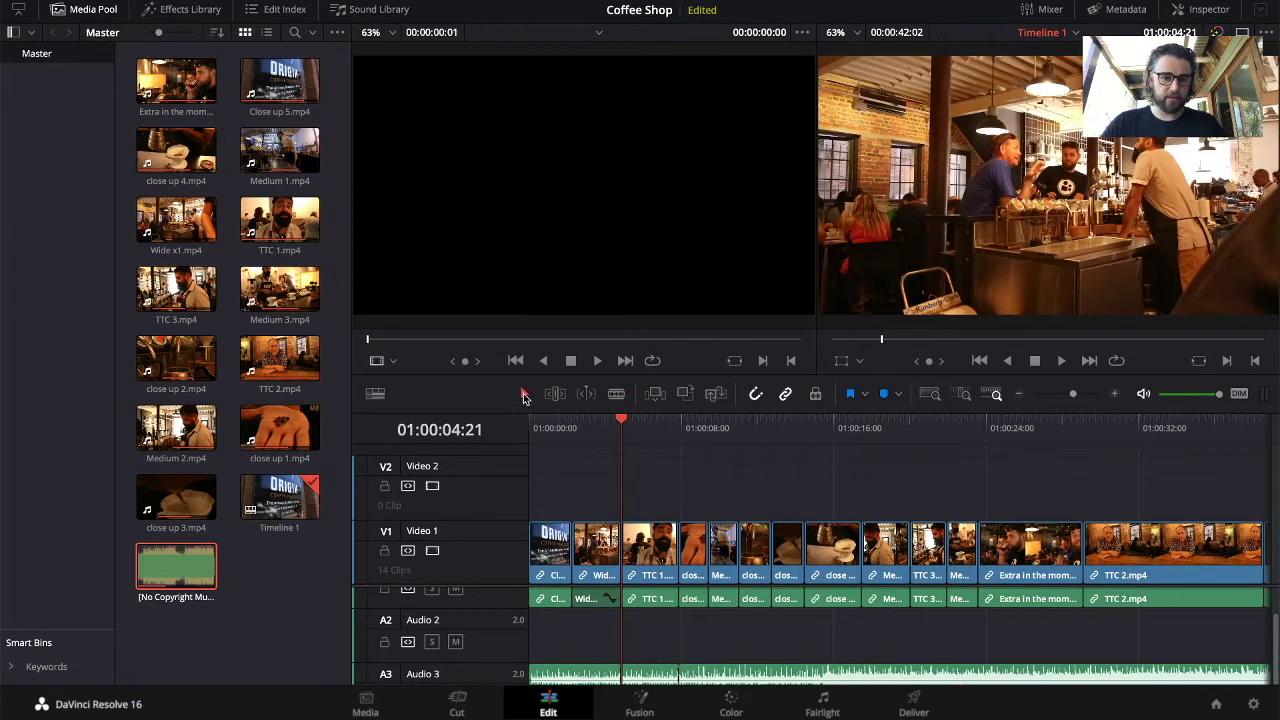
pyautogui.click(521, 396)
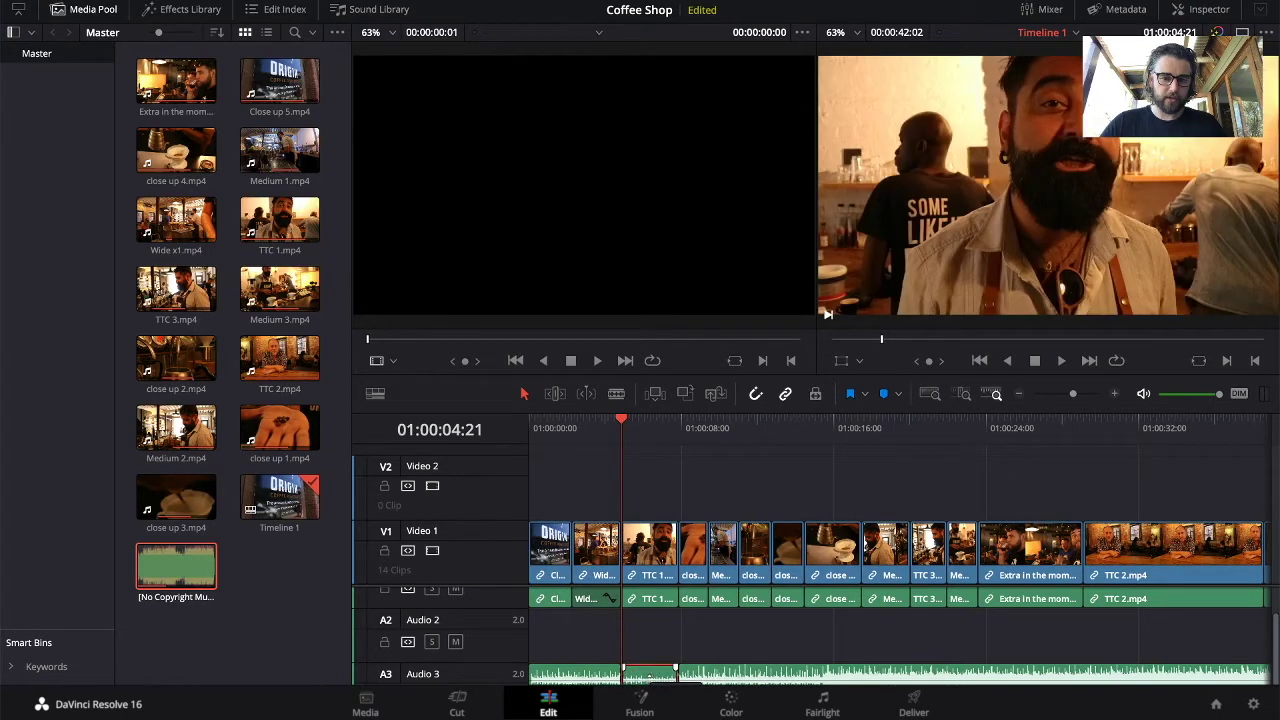
pyautogui.press('Home')
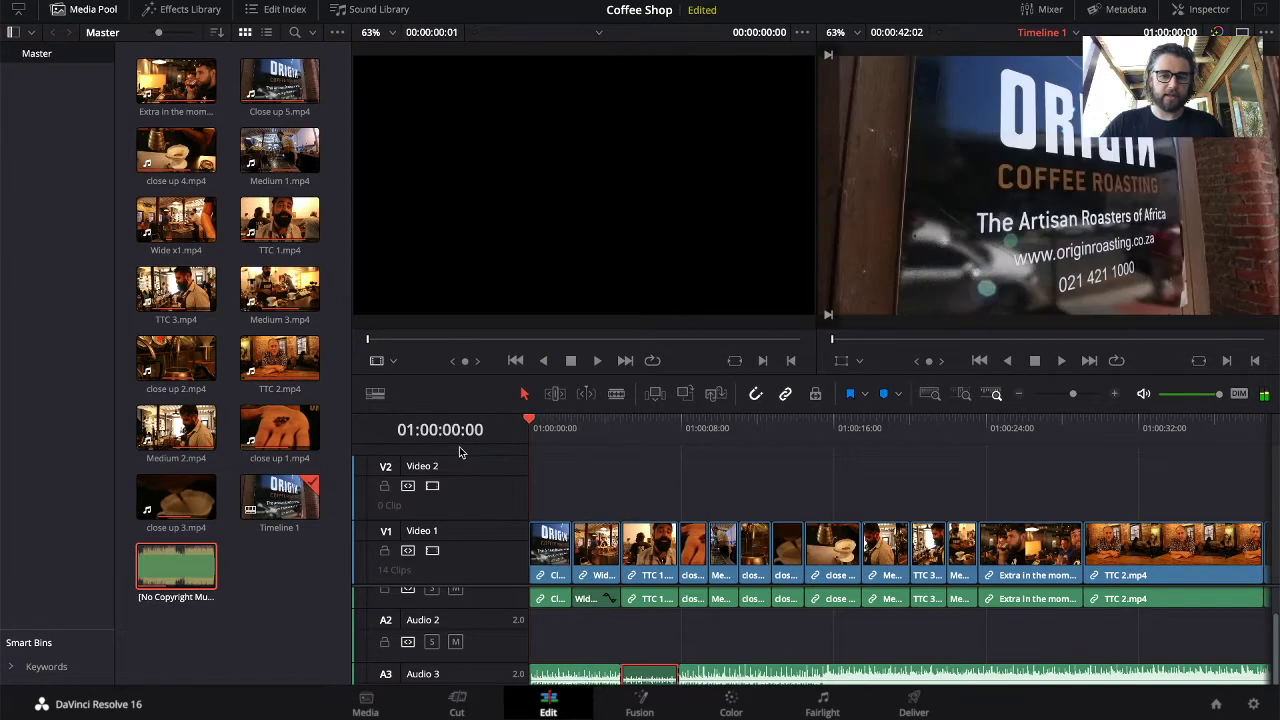
pyautogui.press('space')
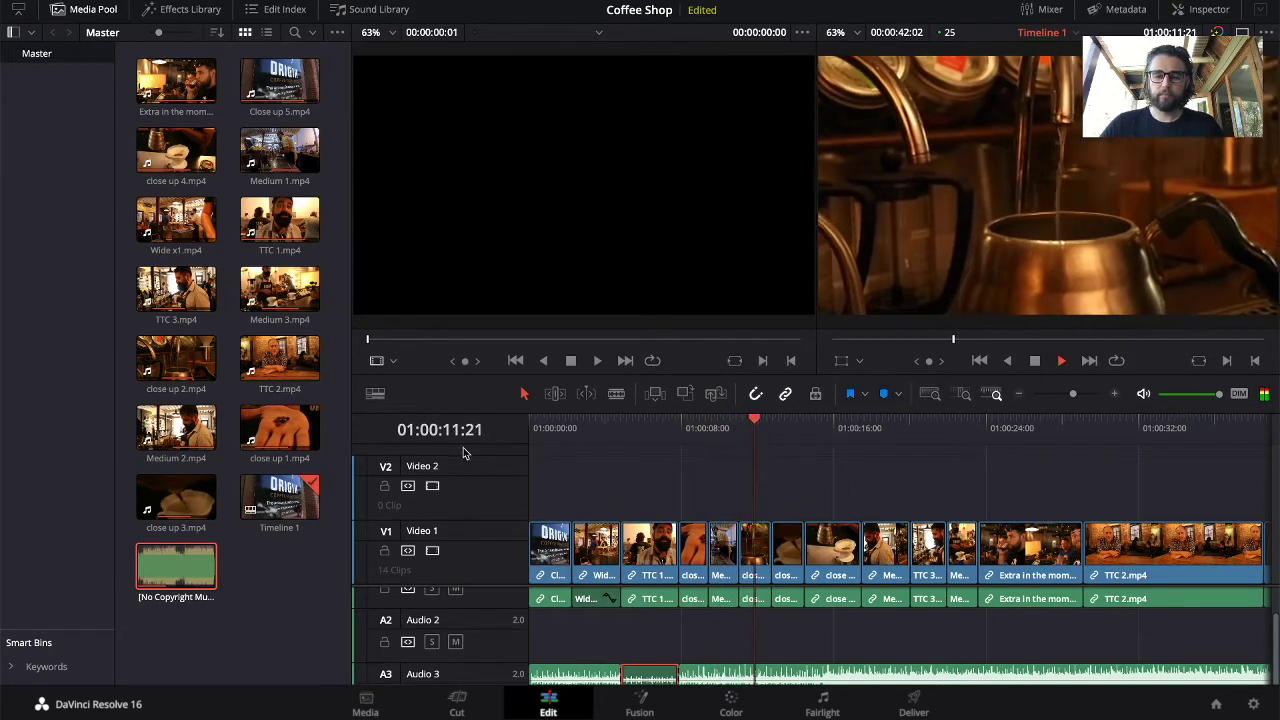
# Split the music at 01:00:21:24 and at the end of TTC 2 at 01:00:38:15, and lower the level of the section between.
pyautogui.hscroll(2, 735, 522)
pyautogui.hscroll(-2, 735, 522)
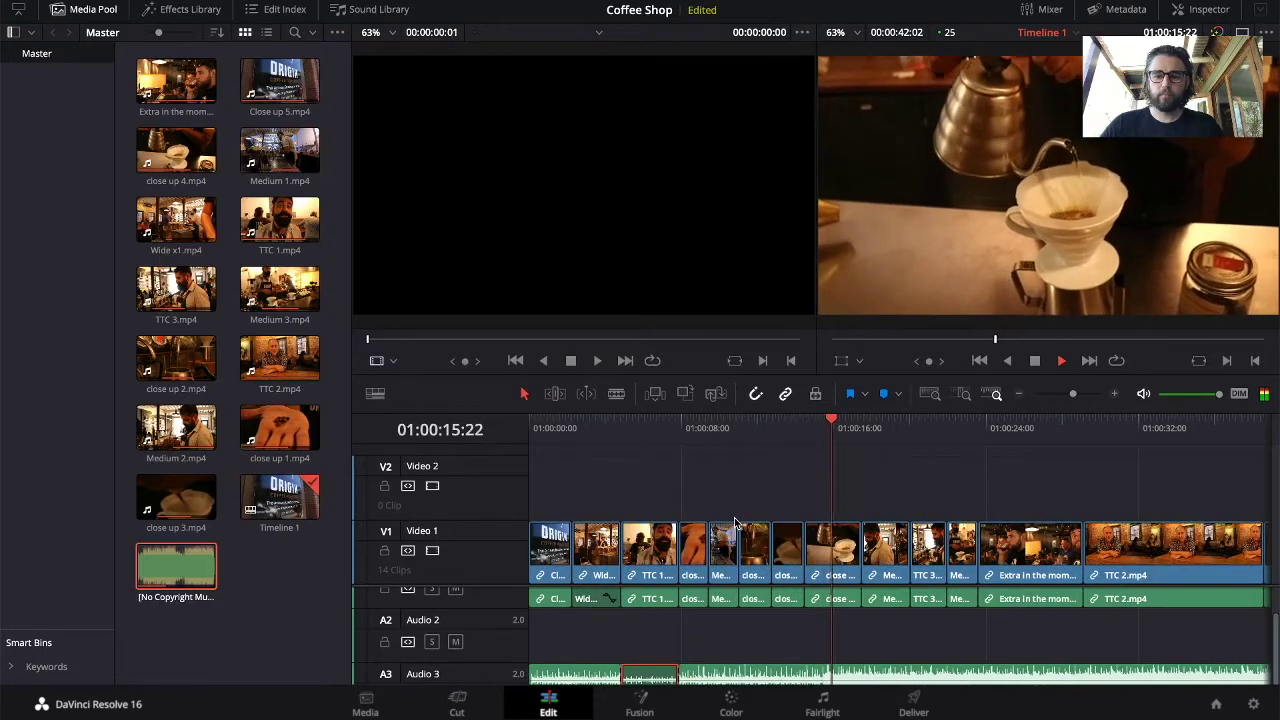
pyautogui.hscroll(6, 735, 522)
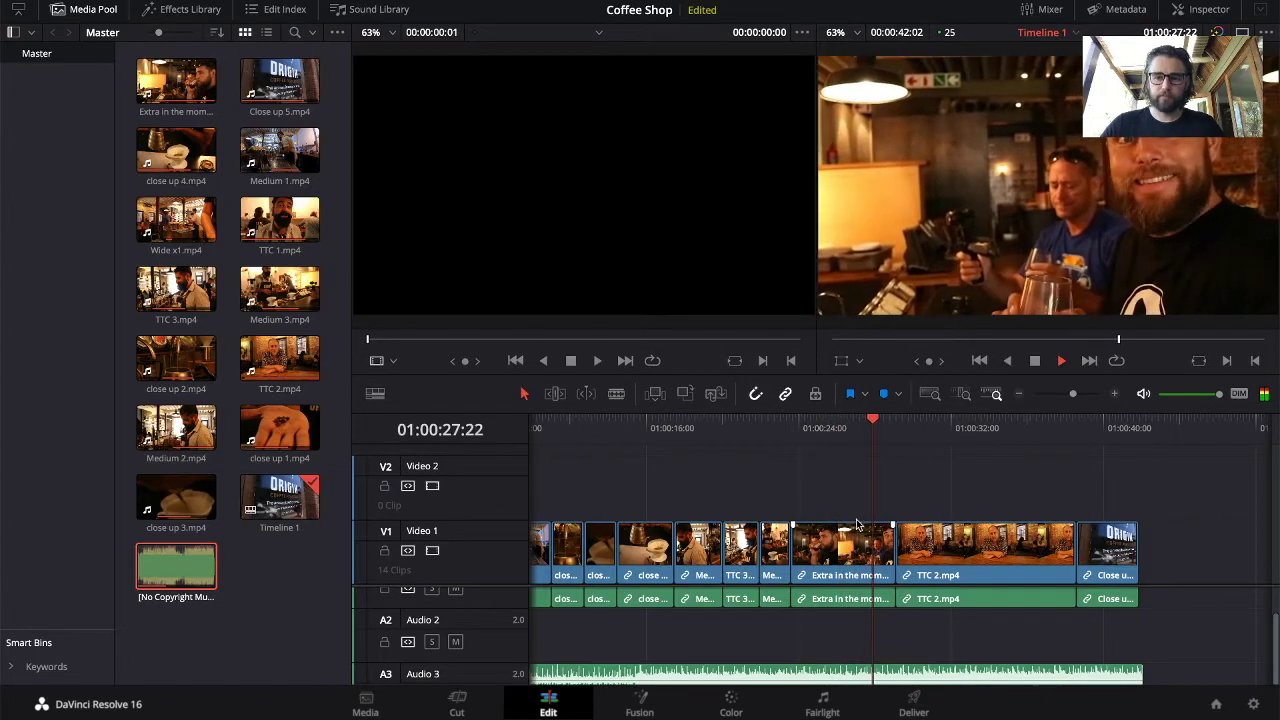
pyautogui.click(761, 428)
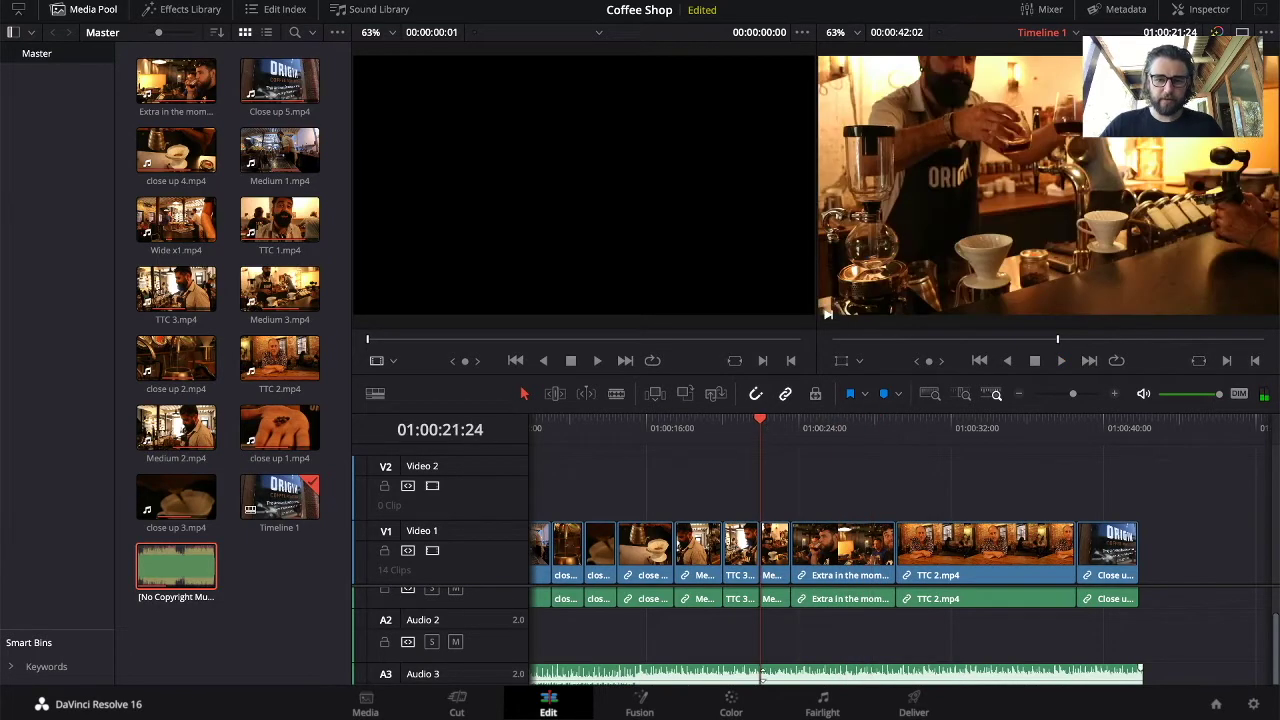
pyautogui.click(616, 394)
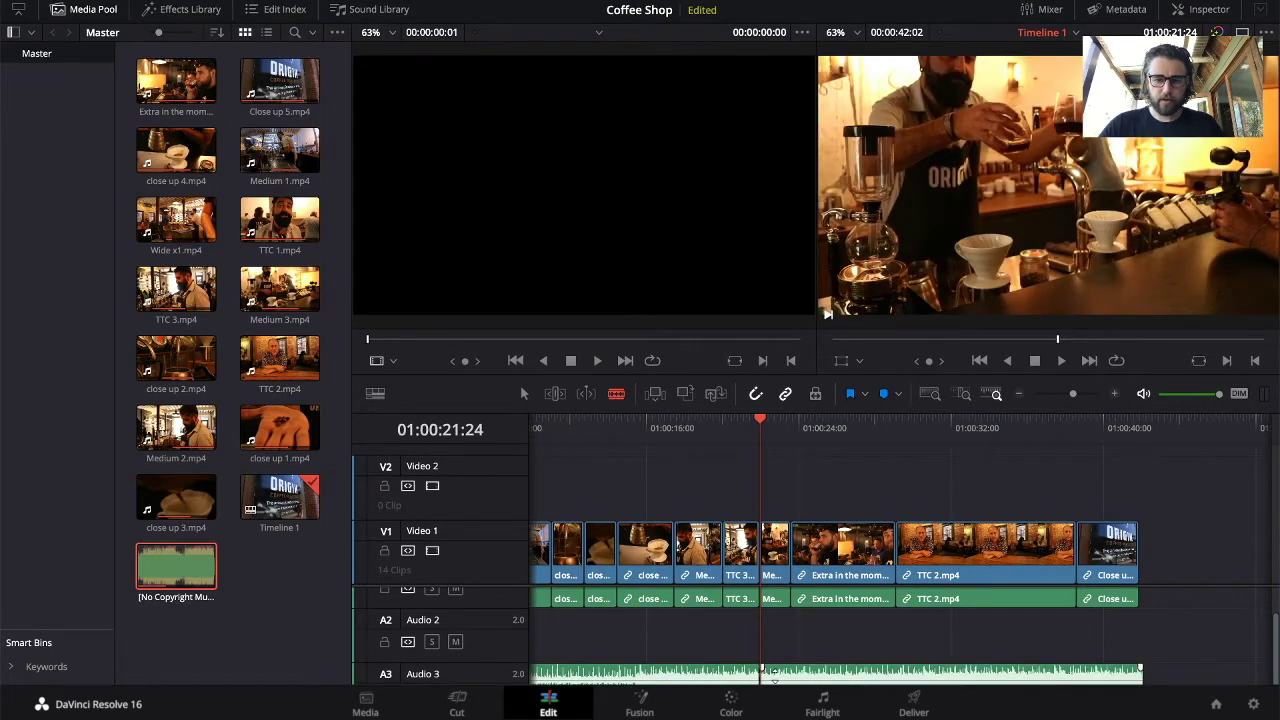
pyautogui.moveTo(762, 420); pyautogui.dragTo(1077, 463)
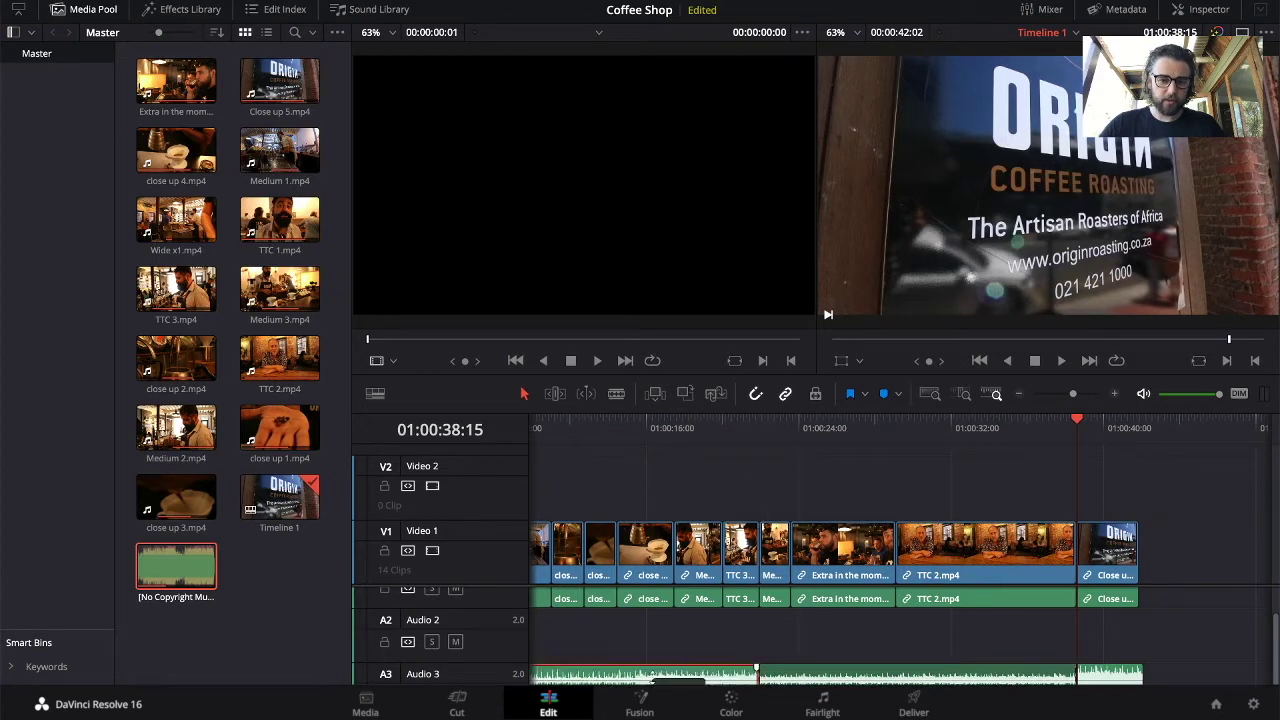
# Replay from 01:00:20:01 into TTC 2, split the music at that clip's start and adjust the level of the section beneath it.
pyautogui.click(725, 428)
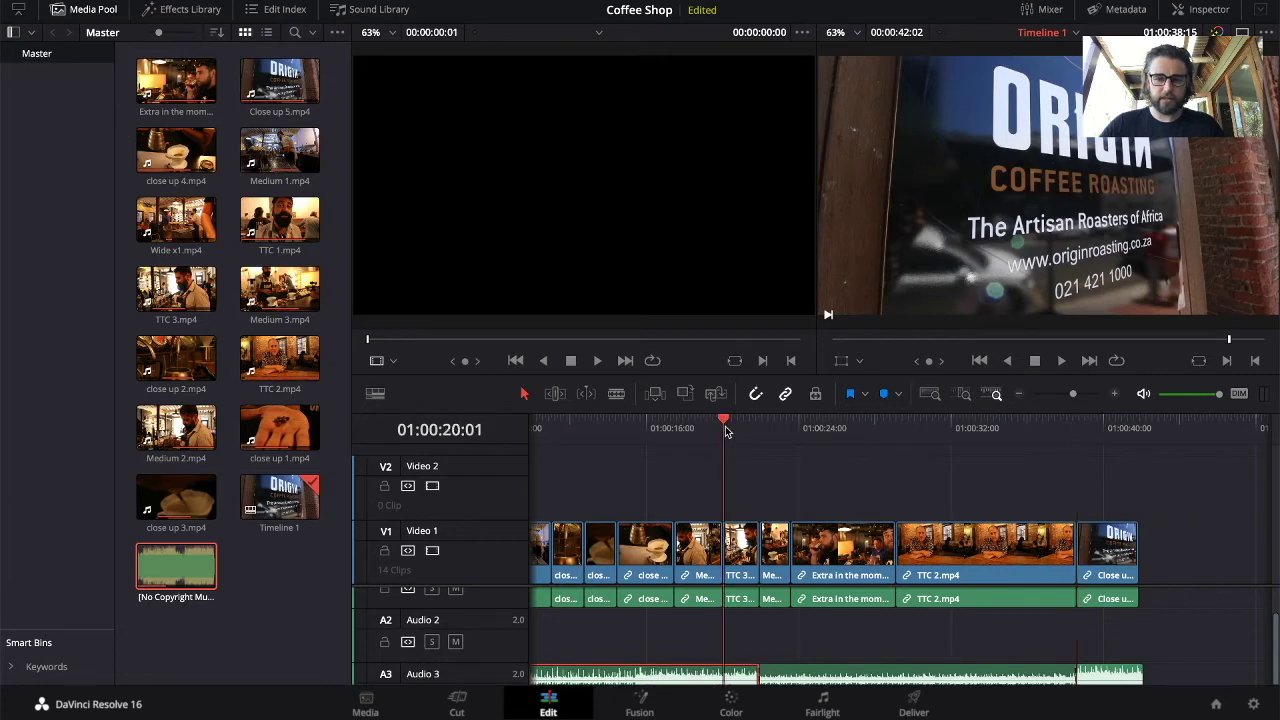
pyautogui.press('space')
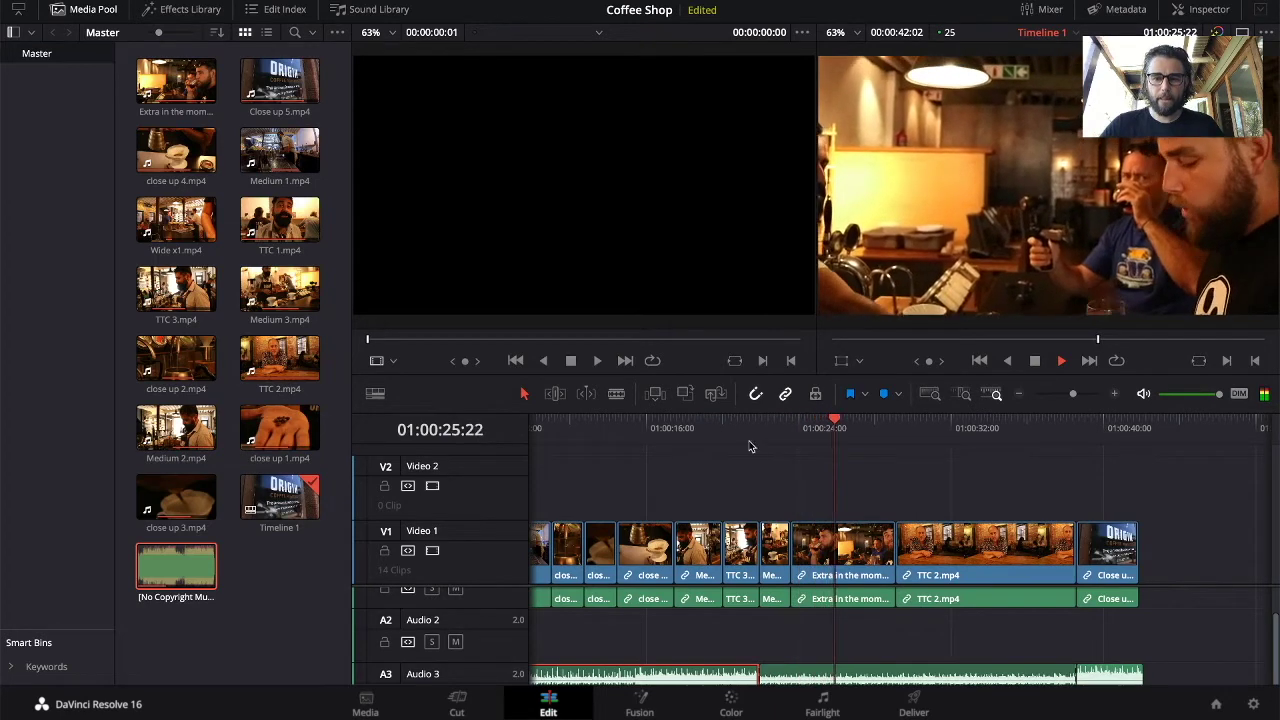
pyautogui.hscroll(3, 843, 483)
pyautogui.hscroll(-5, 843, 483)
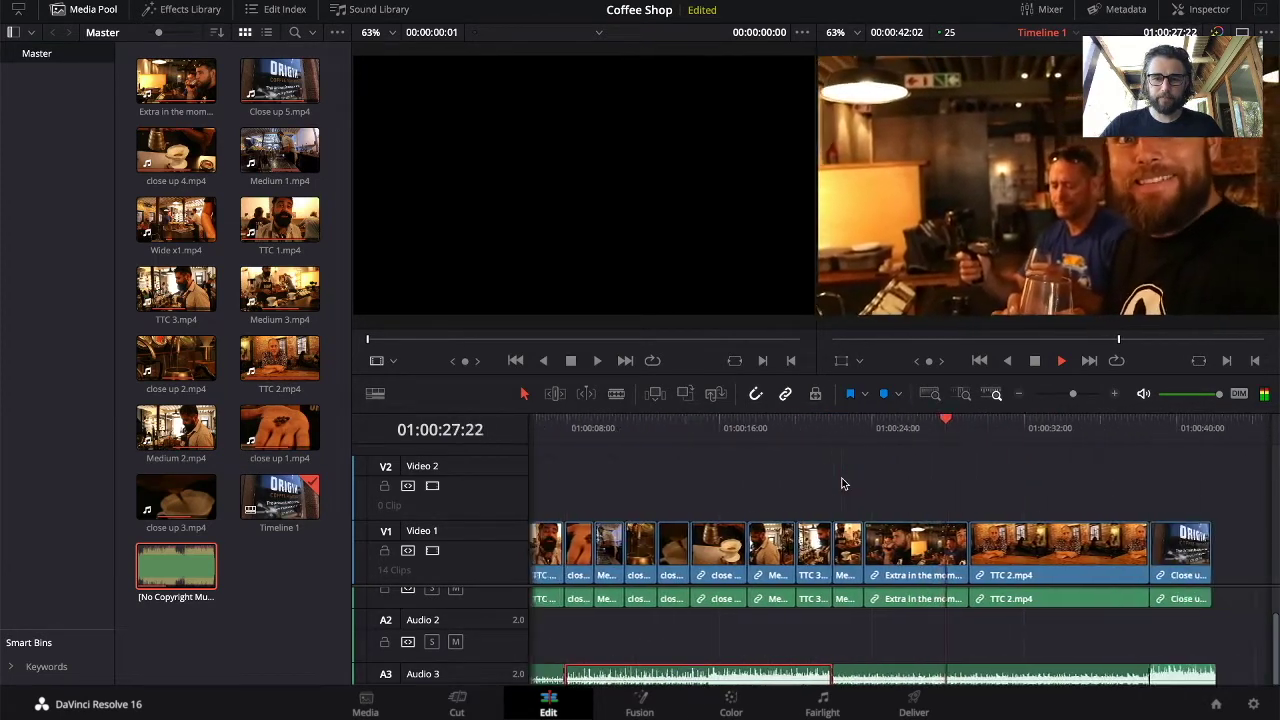
pyautogui.hscroll(2, 843, 483)
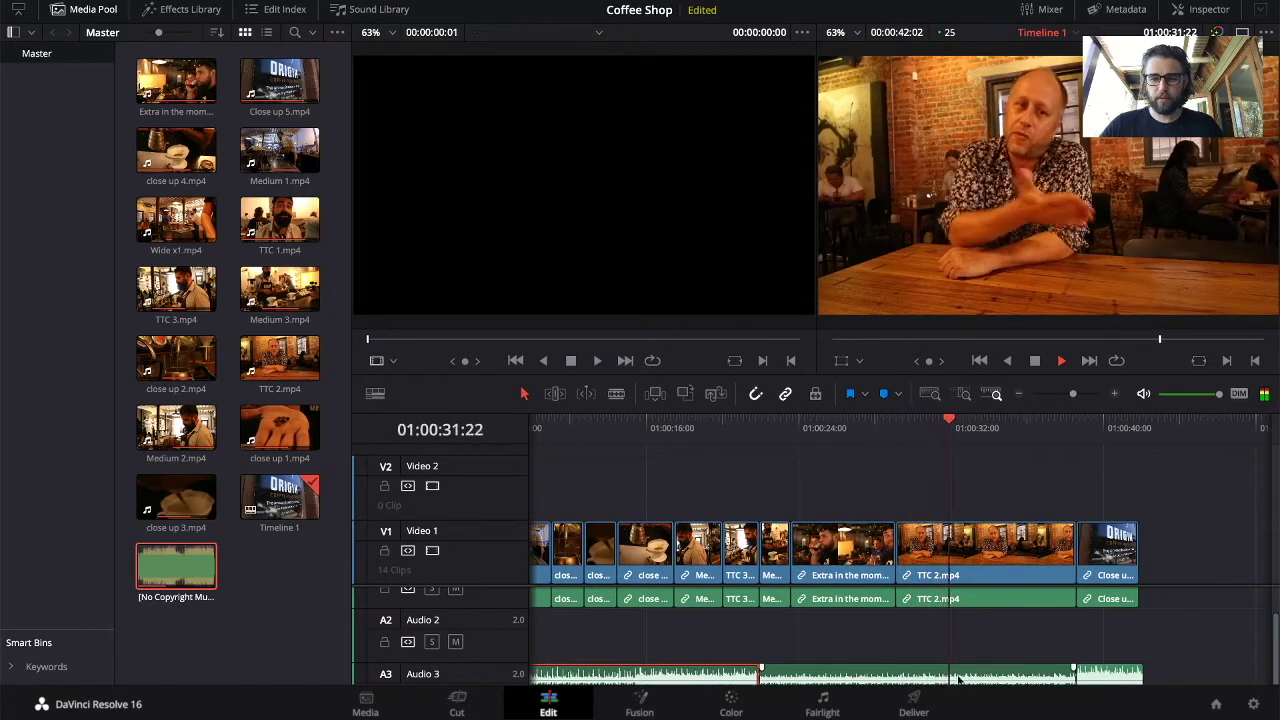
pyautogui.press('space')
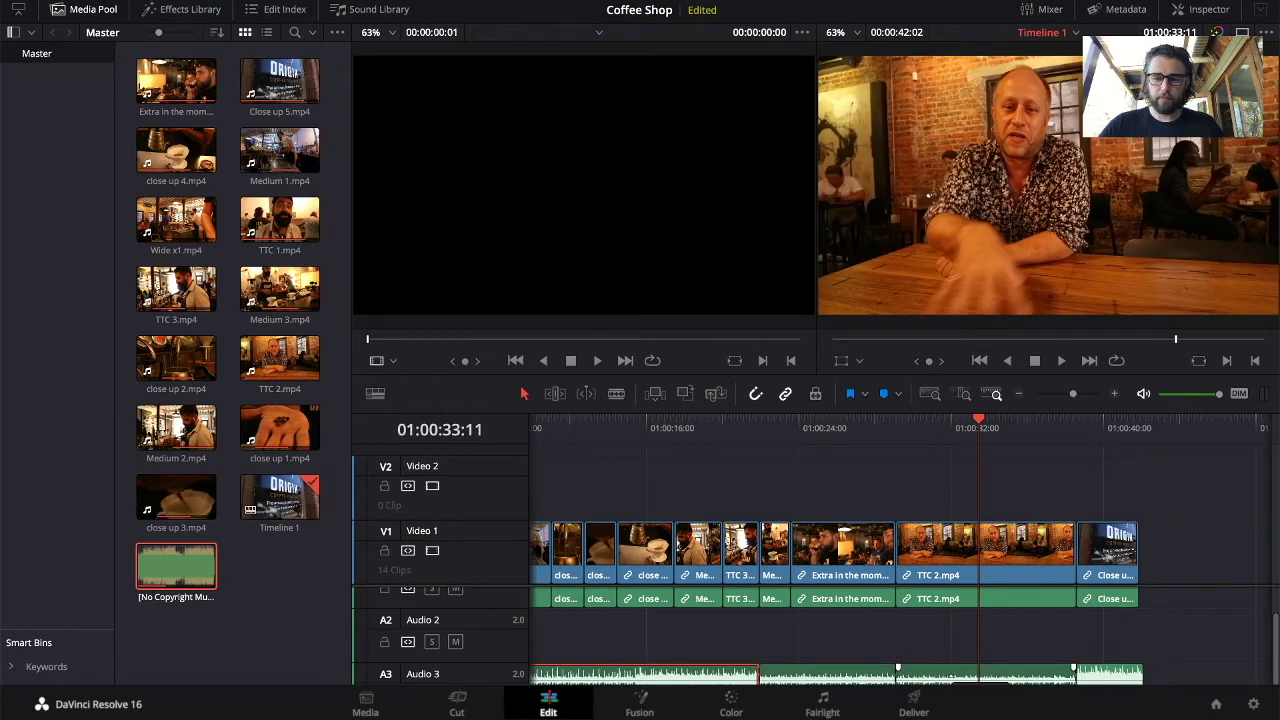
# Replay TTC 2 from its start and readjust the music level beneath it until it balances with the speech.
pyautogui.click(896, 430)
pyautogui.press('space')
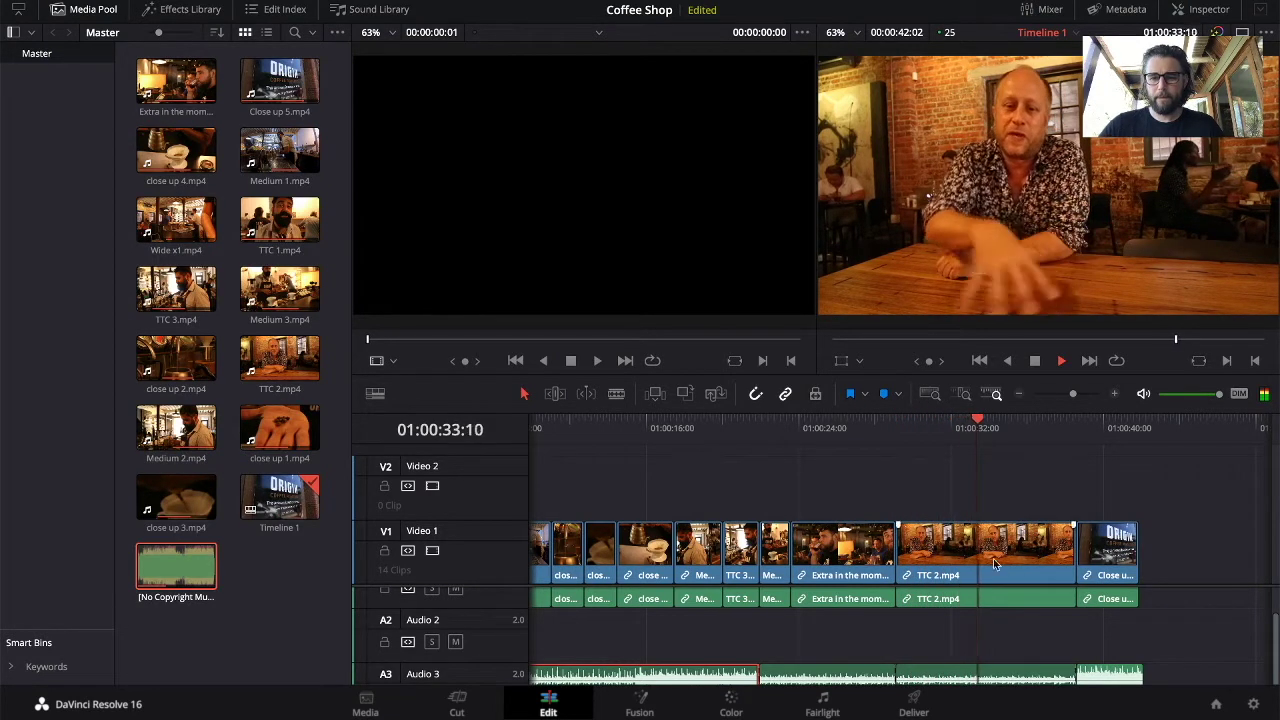
pyautogui.press('space')
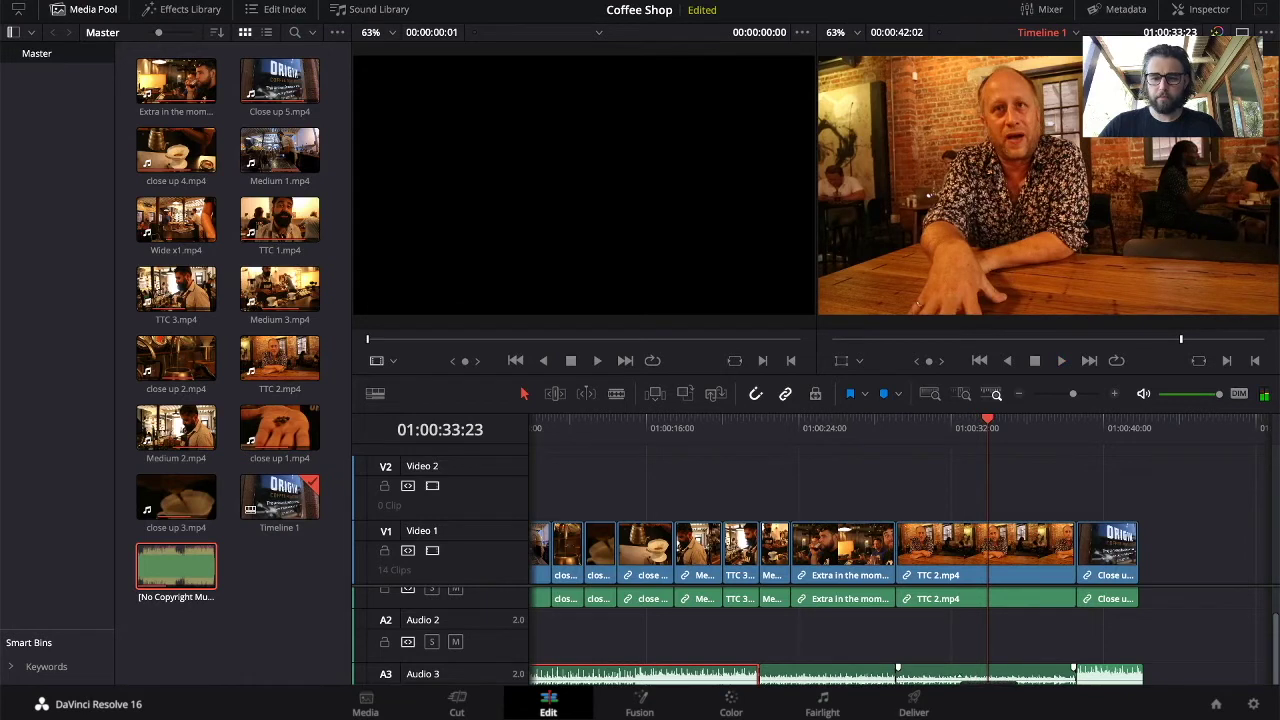
pyautogui.click(896, 432)
pyautogui.press('space')
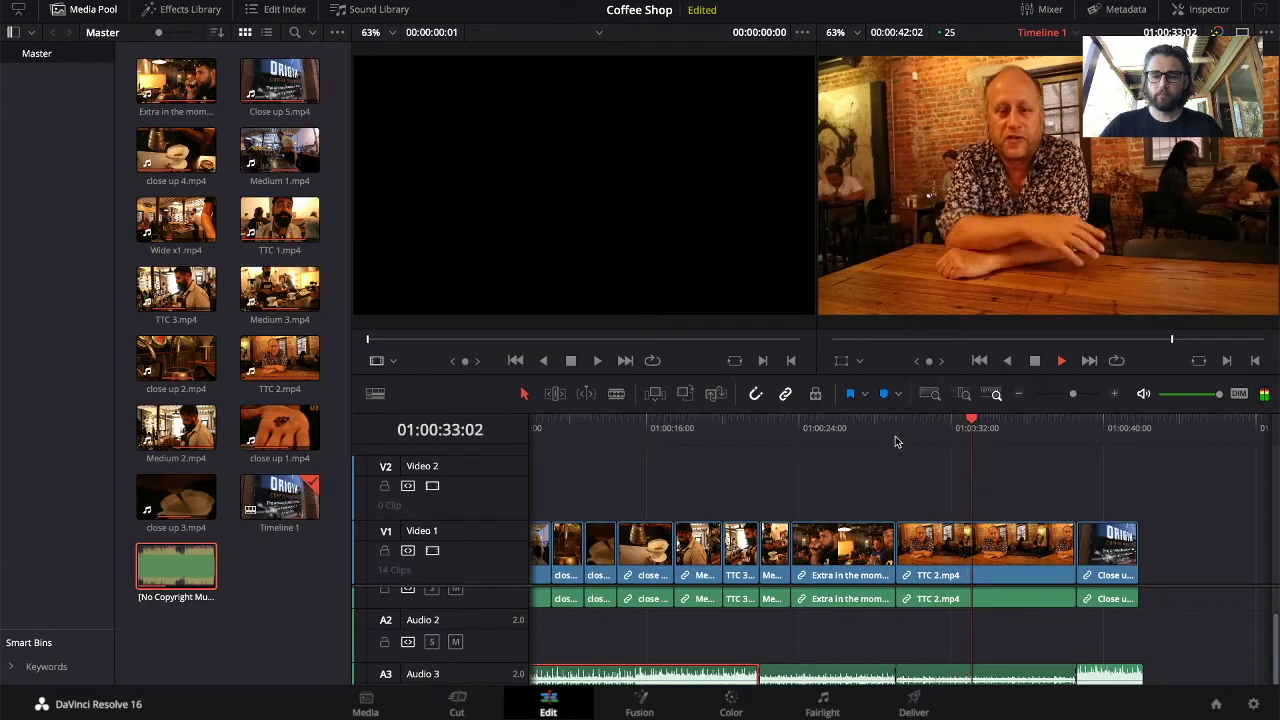
# Adjust the level of the music beneath the final Close up 5 clip and add a fade transition at the music's end.
pyautogui.hscroll(3, 1006, 494)
pyautogui.hscroll(3, 1006, 494)
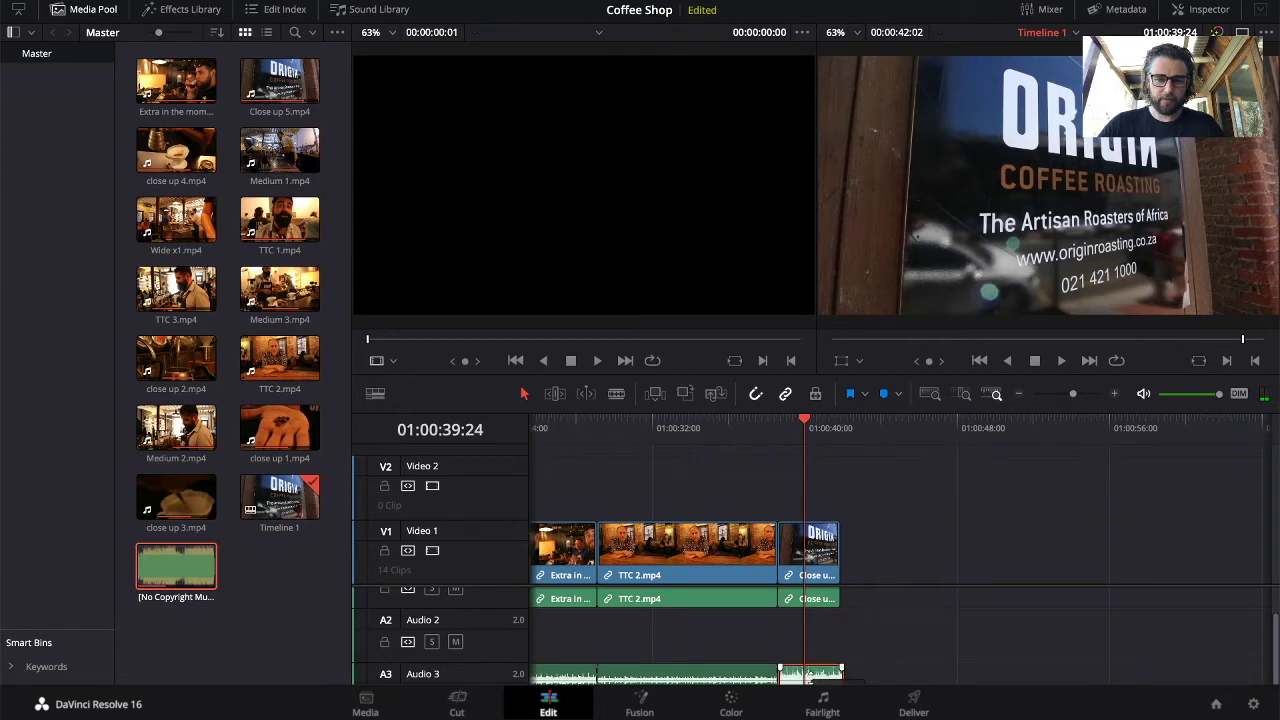
pyautogui.click(812, 676)
pyautogui.press('space')
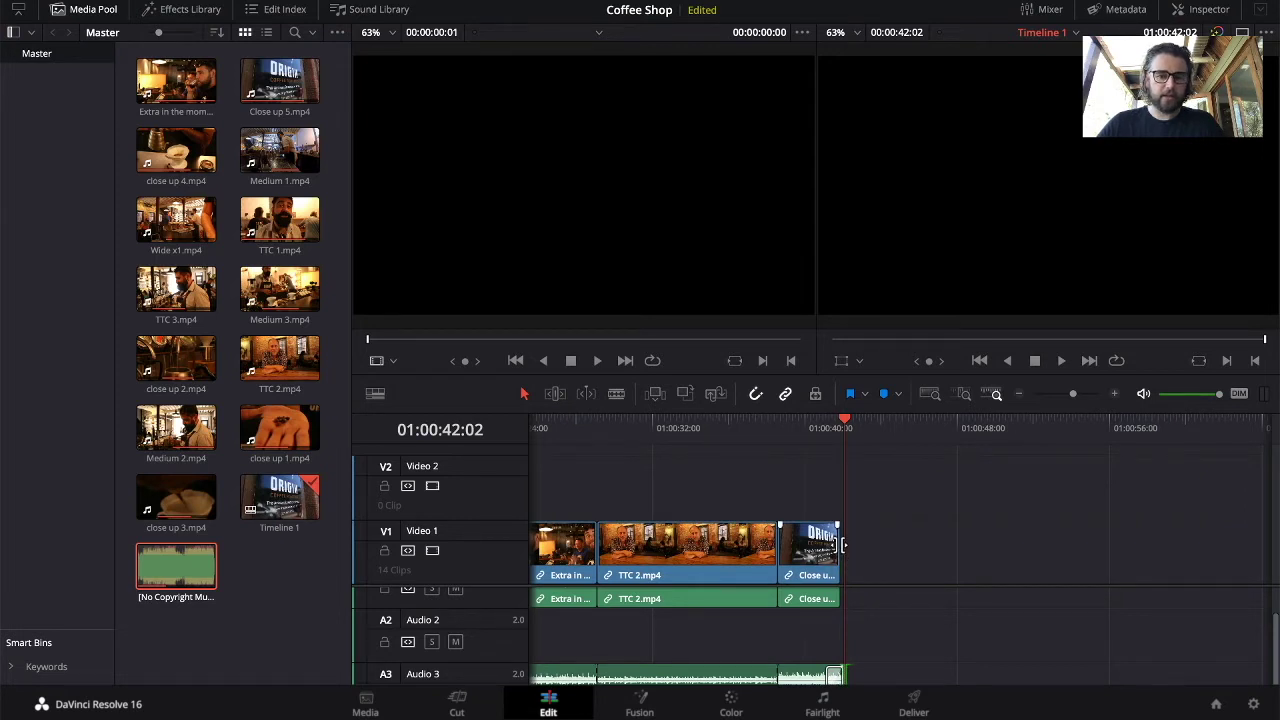
# Try to add a transition at the edit point between TTC 2 and Close up 5, and replay the ending.
pyautogui.click(777, 546)
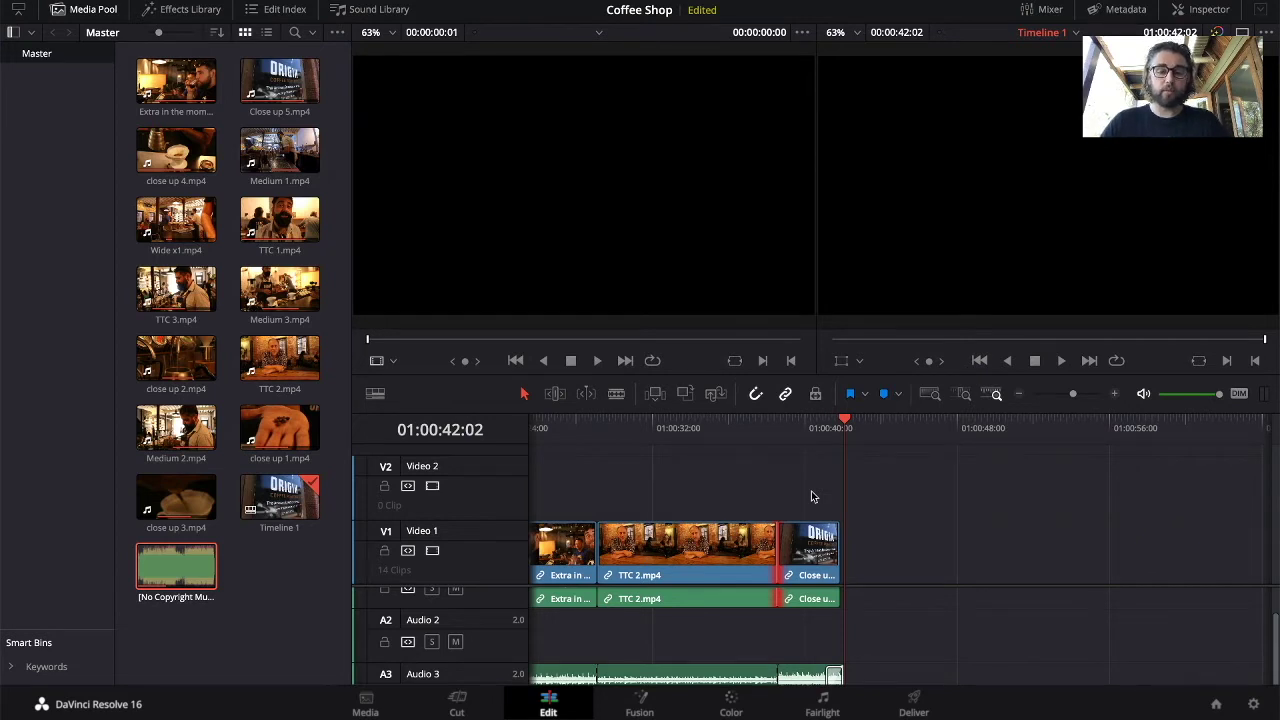
pyautogui.hotkey('ctrl', 't')
pyautogui.click(589, 423)
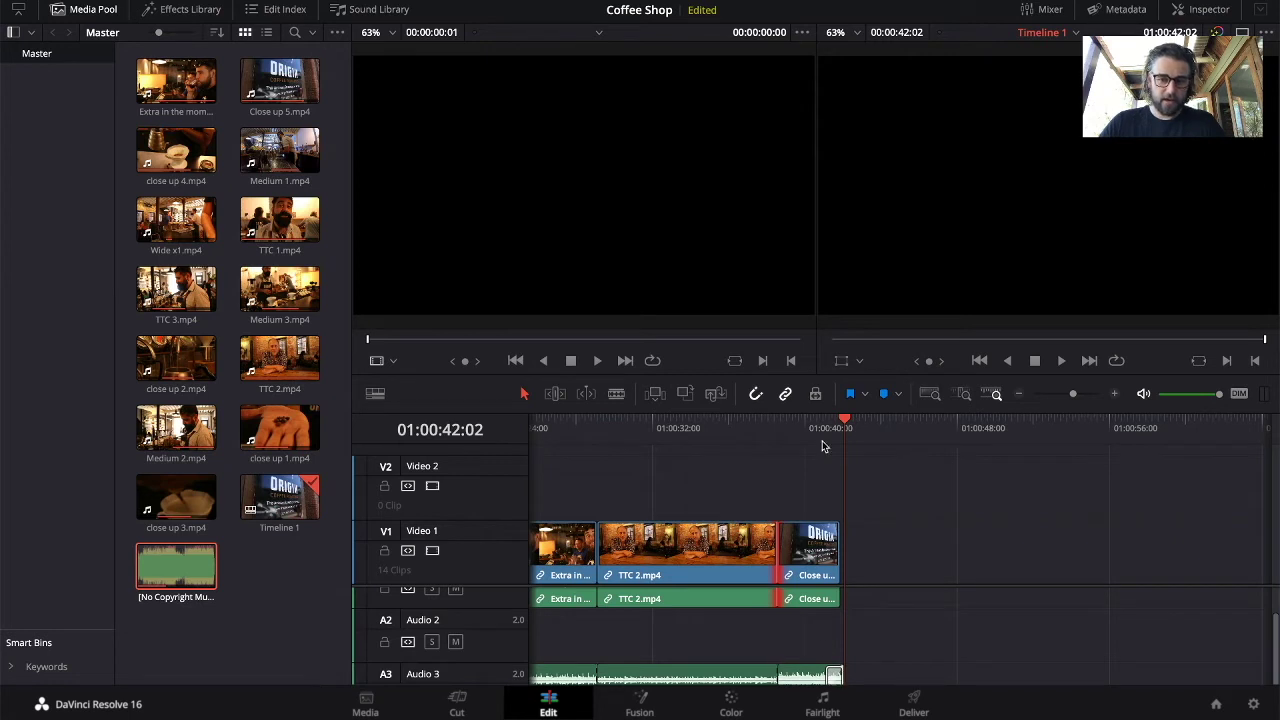
pyautogui.moveTo(848, 428); pyautogui.dragTo(826, 428)
pyautogui.press('space')
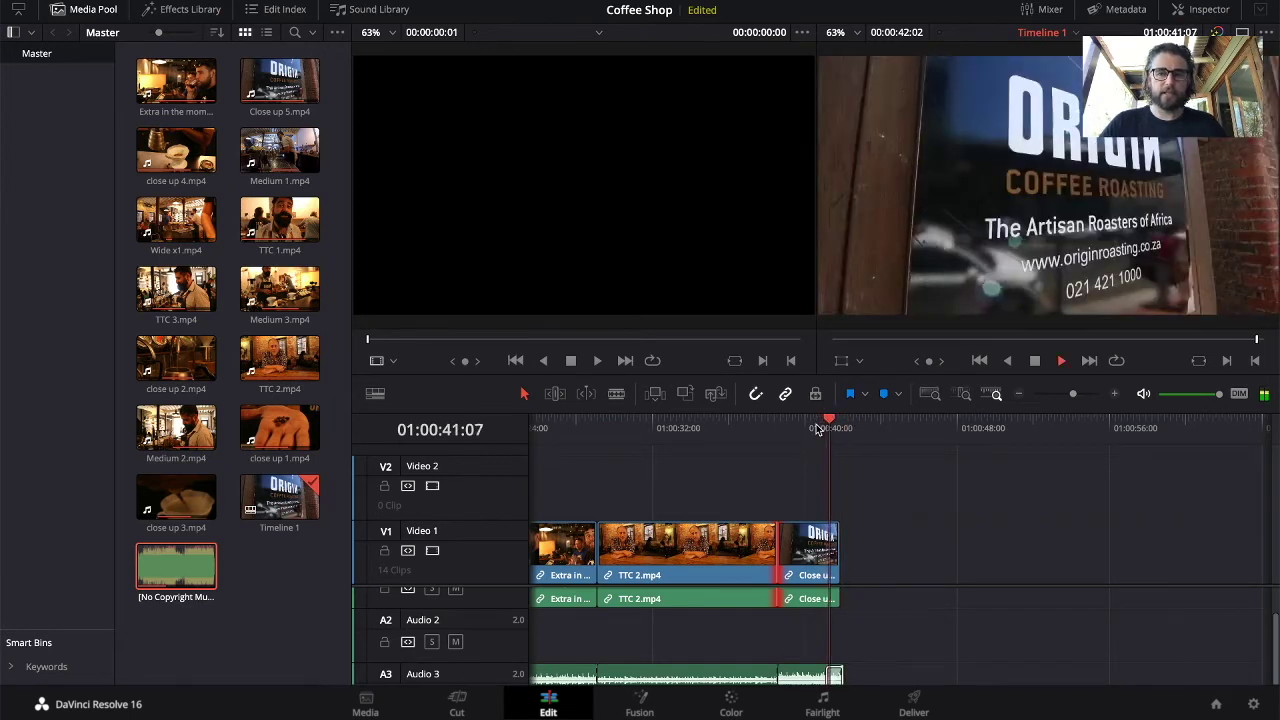
# Add a transition to the end of the final Close up 5 clip and replay the ending.
pyautogui.click(840, 543)
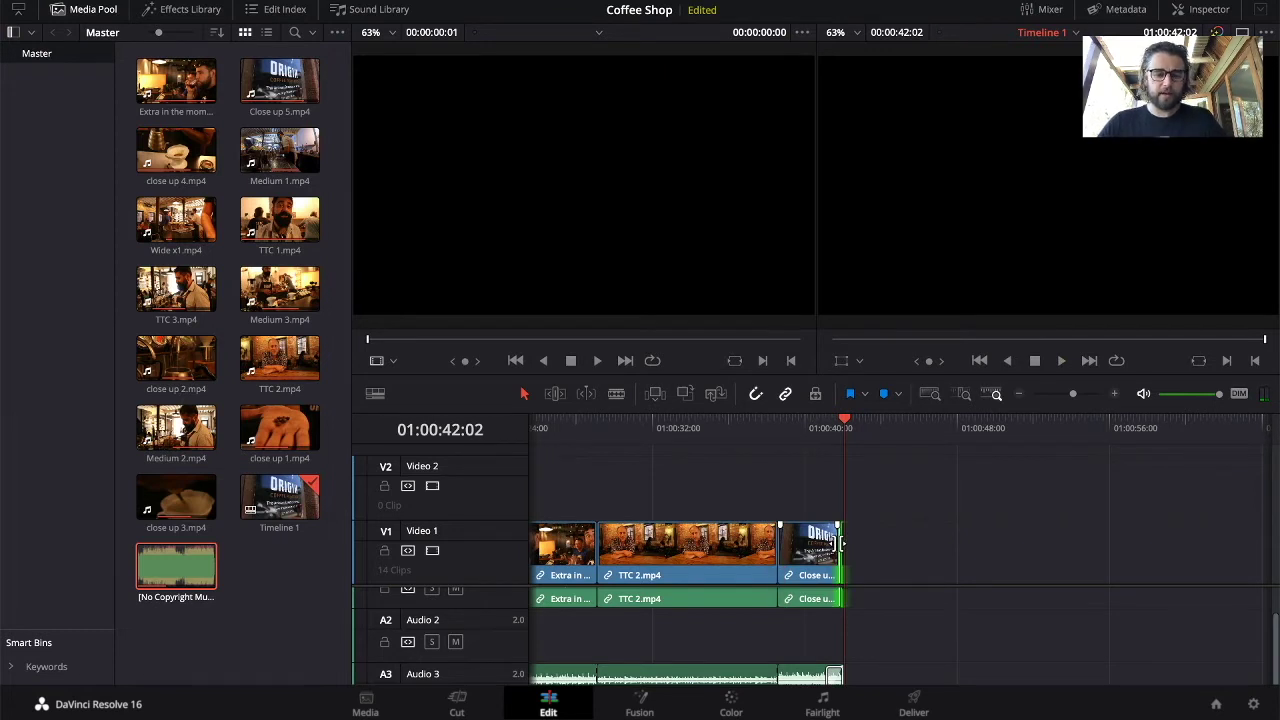
pyautogui.click(806, 428)
pyautogui.press('space')
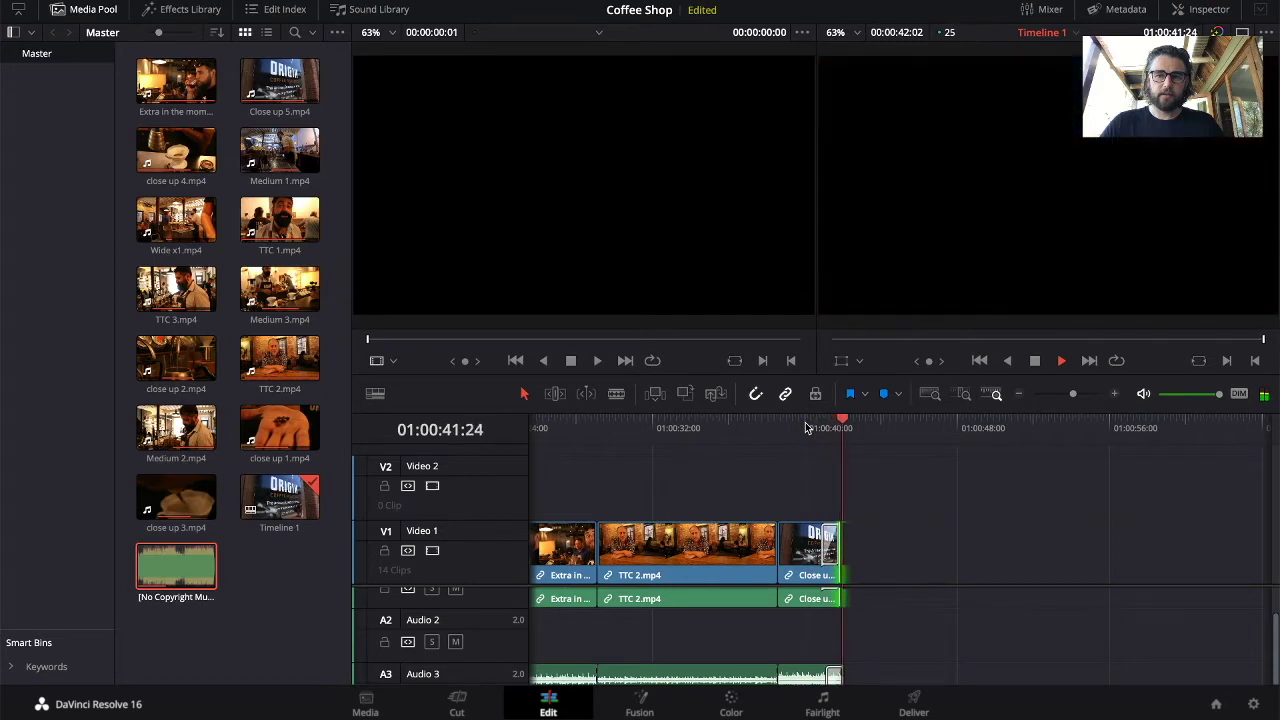
# Return the playhead to 01:00:05:22 and look over the whole timeline from its end back to the start.
pyautogui.moveTo(845, 428); pyautogui.dragTo(641, 461)
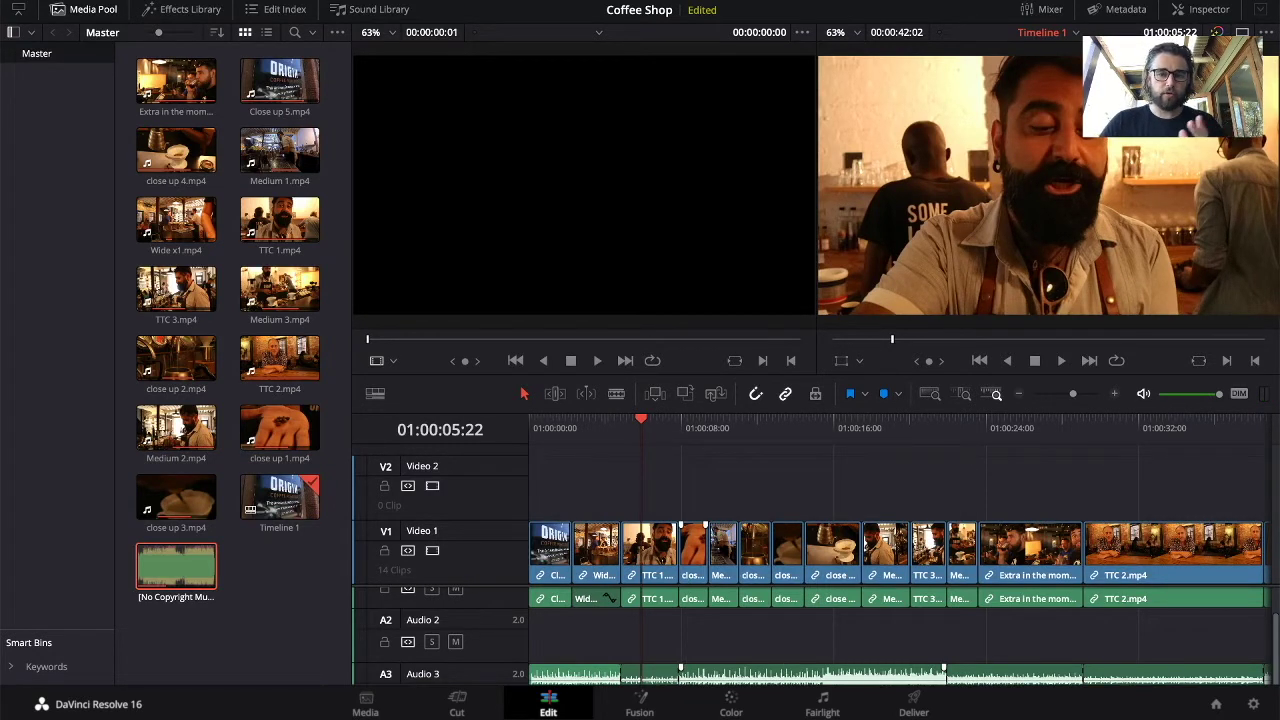
pyautogui.hscroll(10, 762, 546)
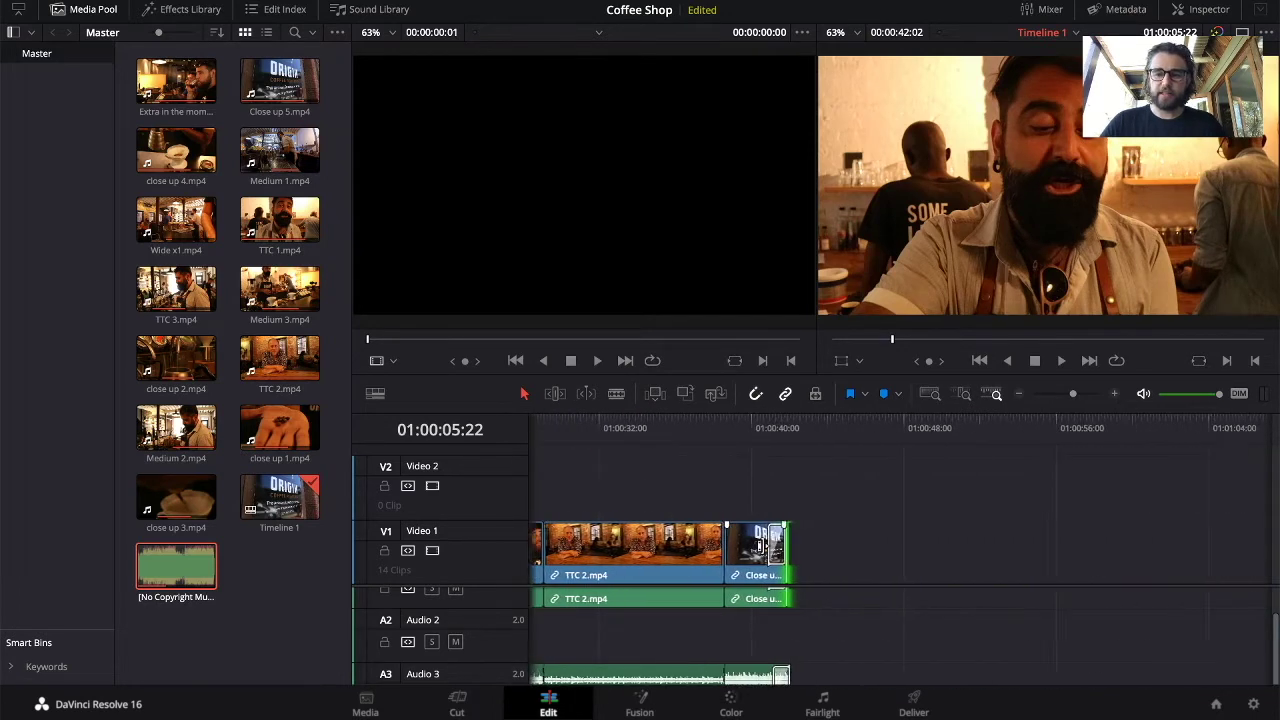
pyautogui.hscroll(-5, 762, 546)
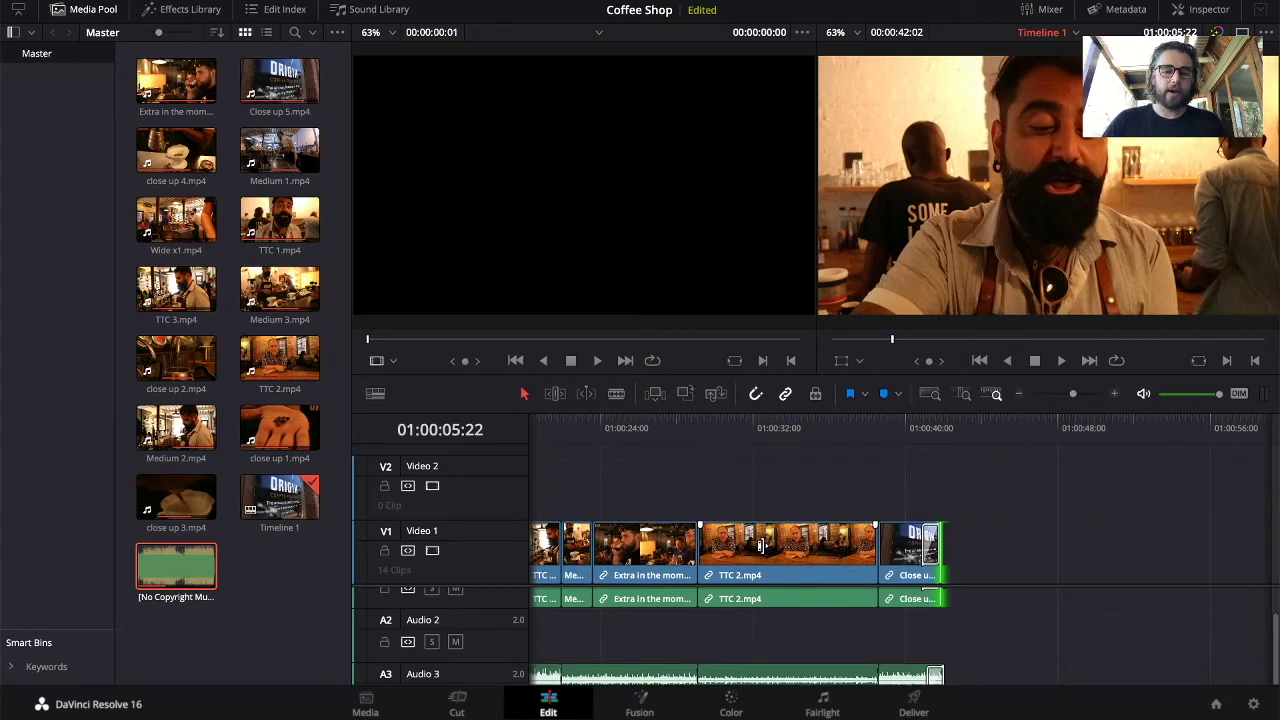
pyautogui.hscroll(-5, 710, 495)
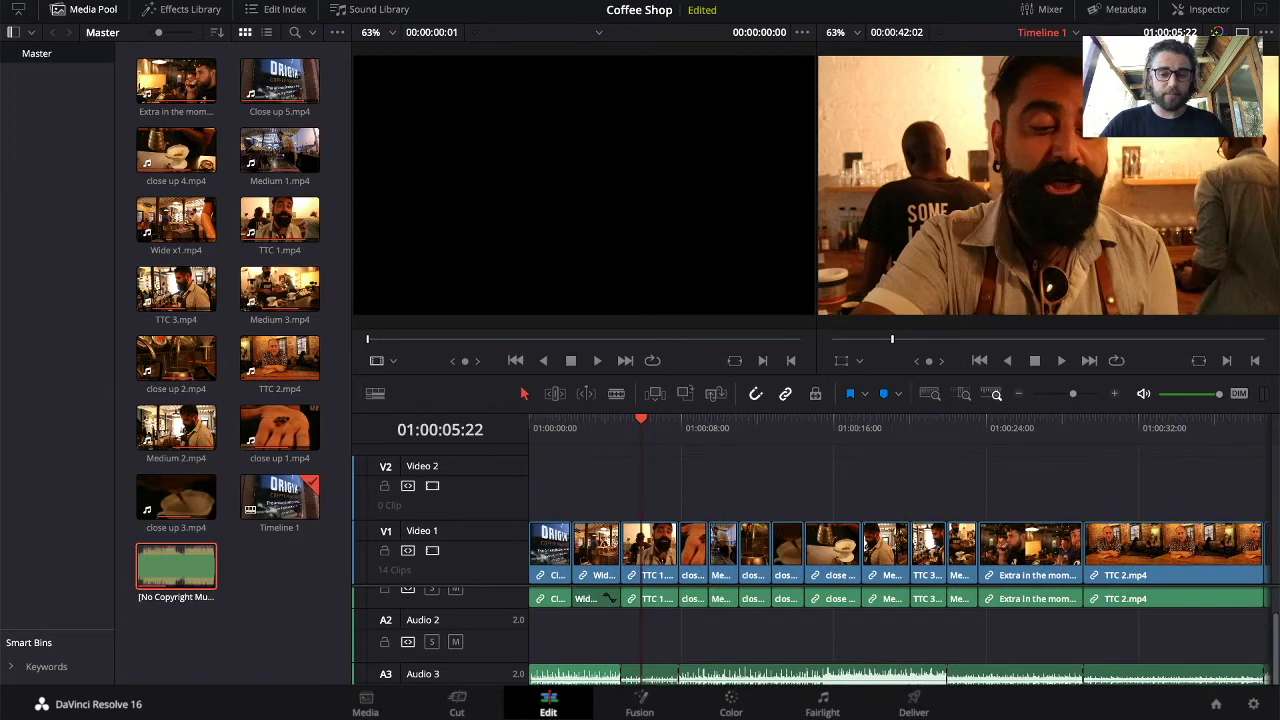
# Switch to the Deliver page, choose the YouTube 1080p render preset and review its settings.
pyautogui.hotkey('shift', '8')
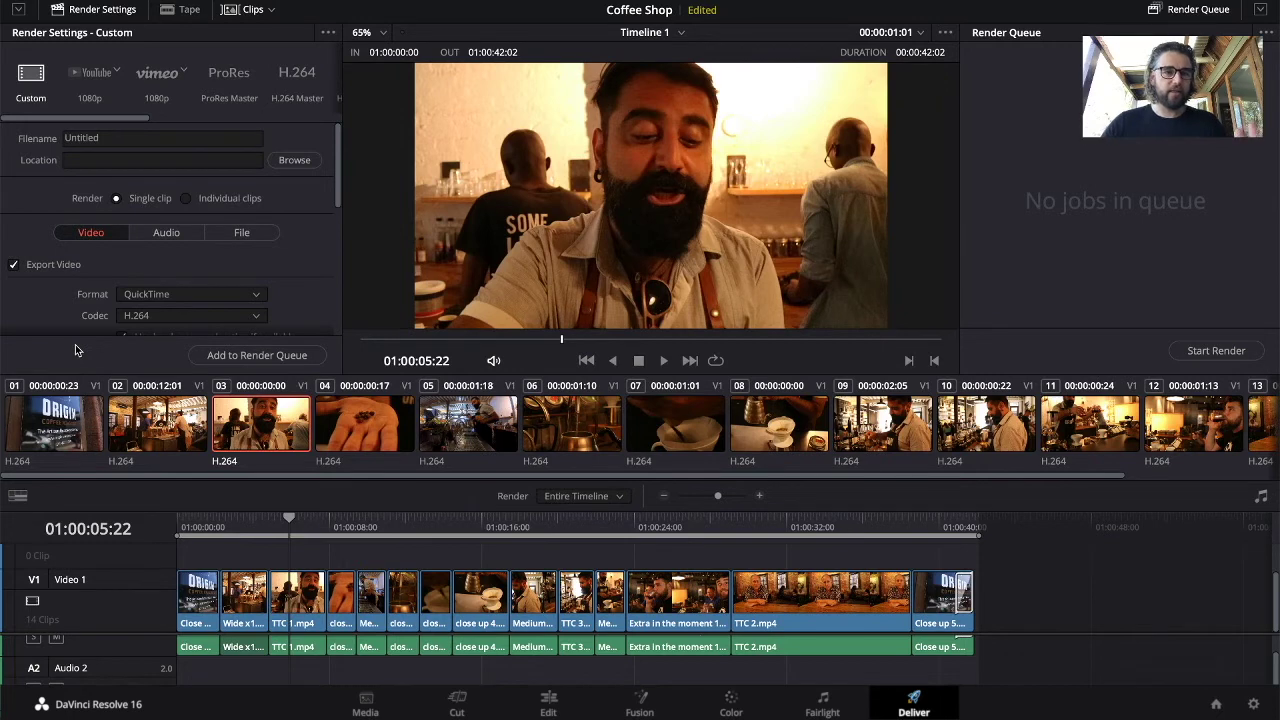
pyautogui.click(93, 76)
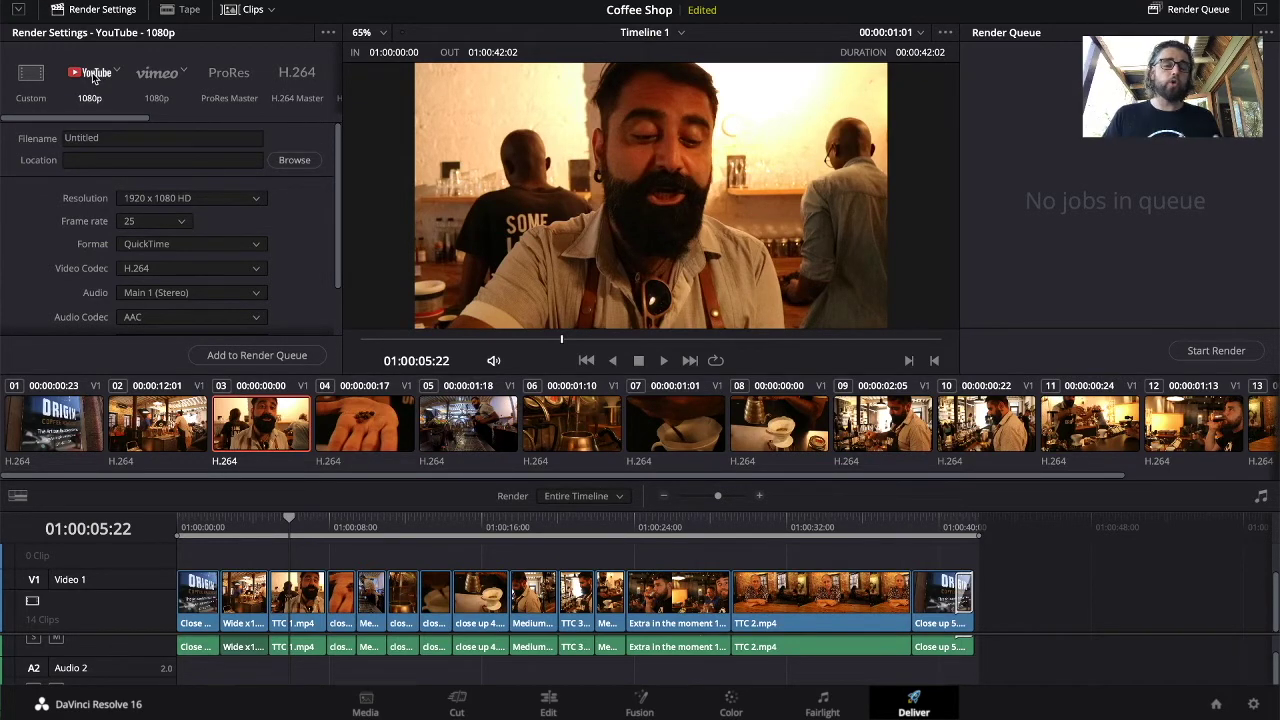
pyautogui.scroll(-2, 177, 210)
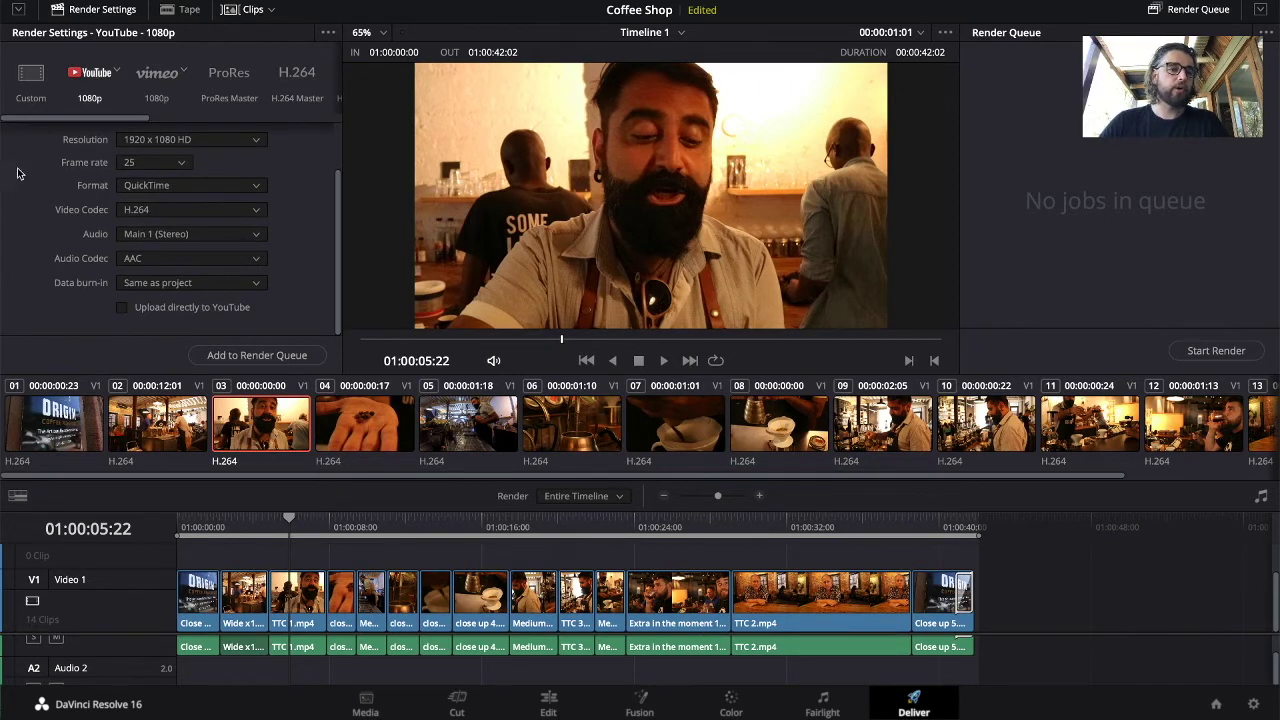
pyautogui.scroll(2, 35, 187)
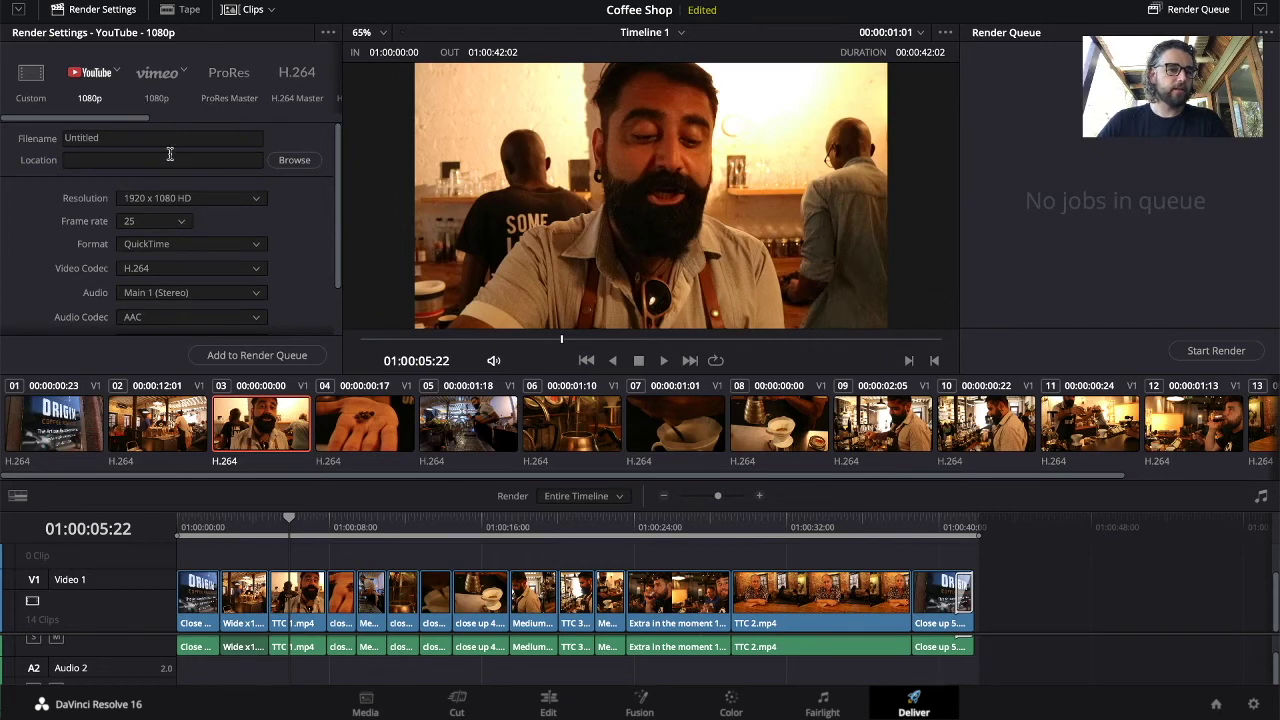
# Set the render file name to Coffee Shop Preview.
pyautogui.click(118, 136)
pyautogui.write('C')
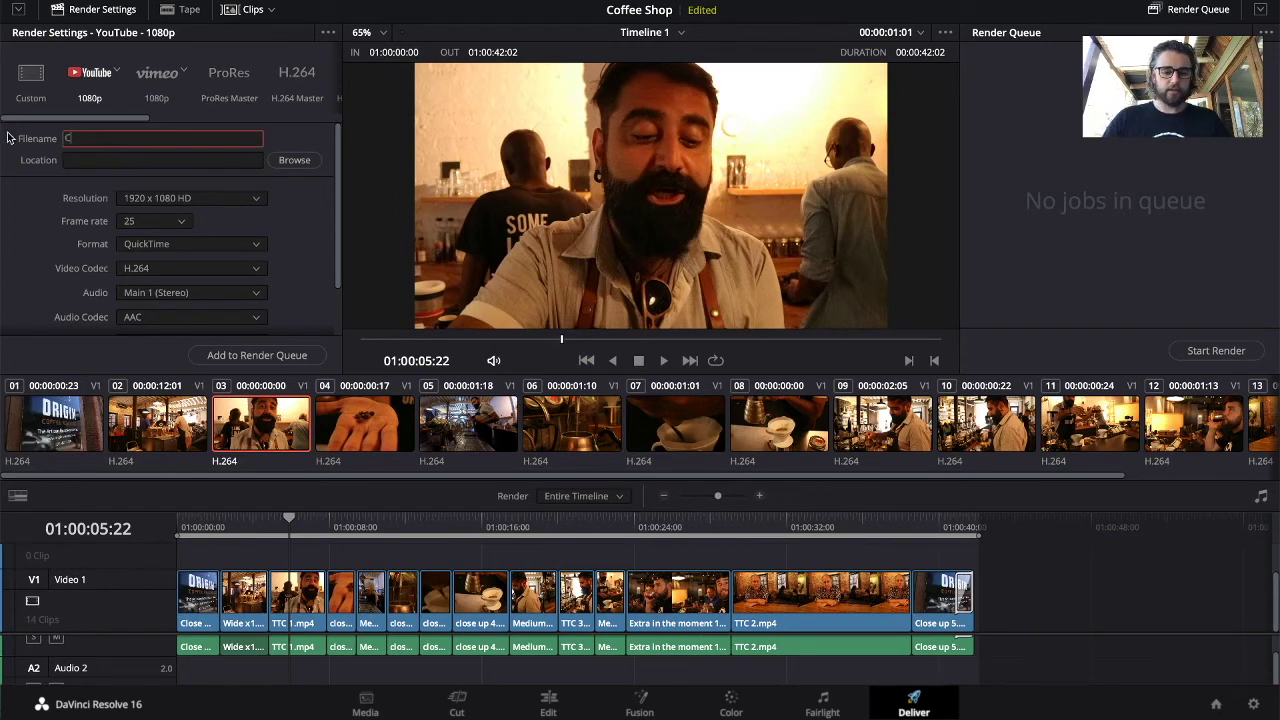
pyautogui.write('offee Sh')
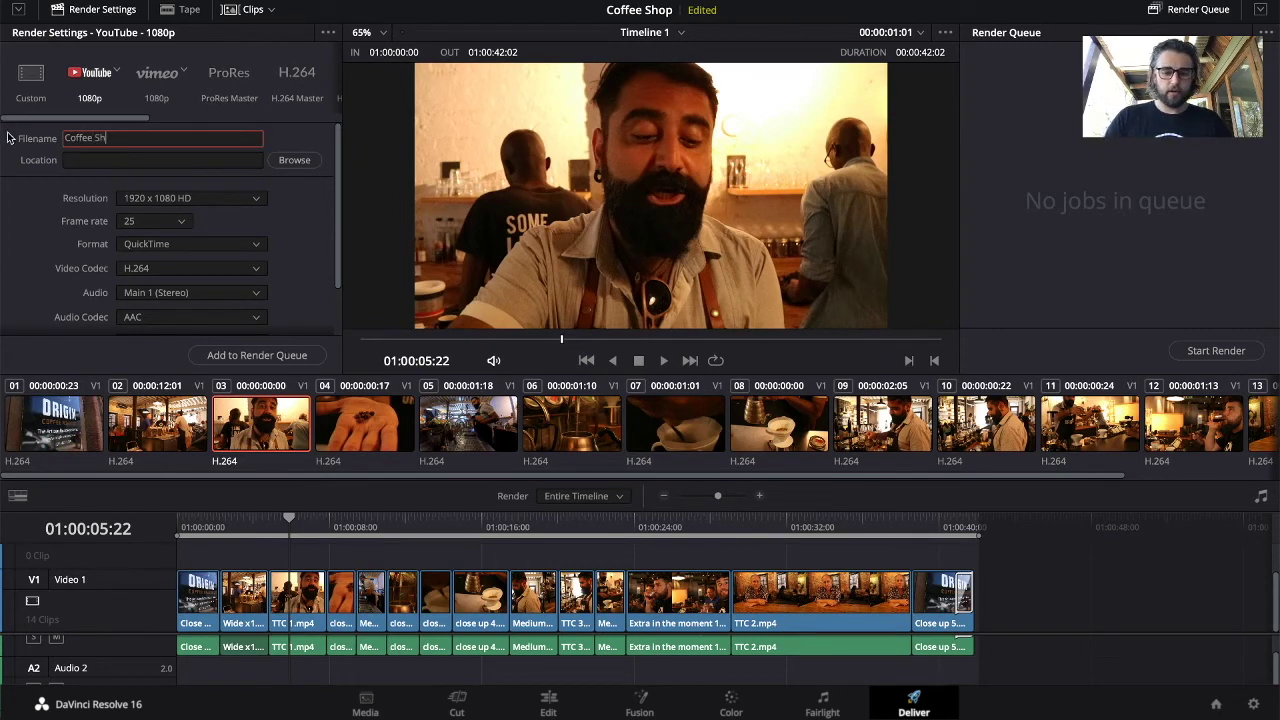
pyautogui.write('op Previ')
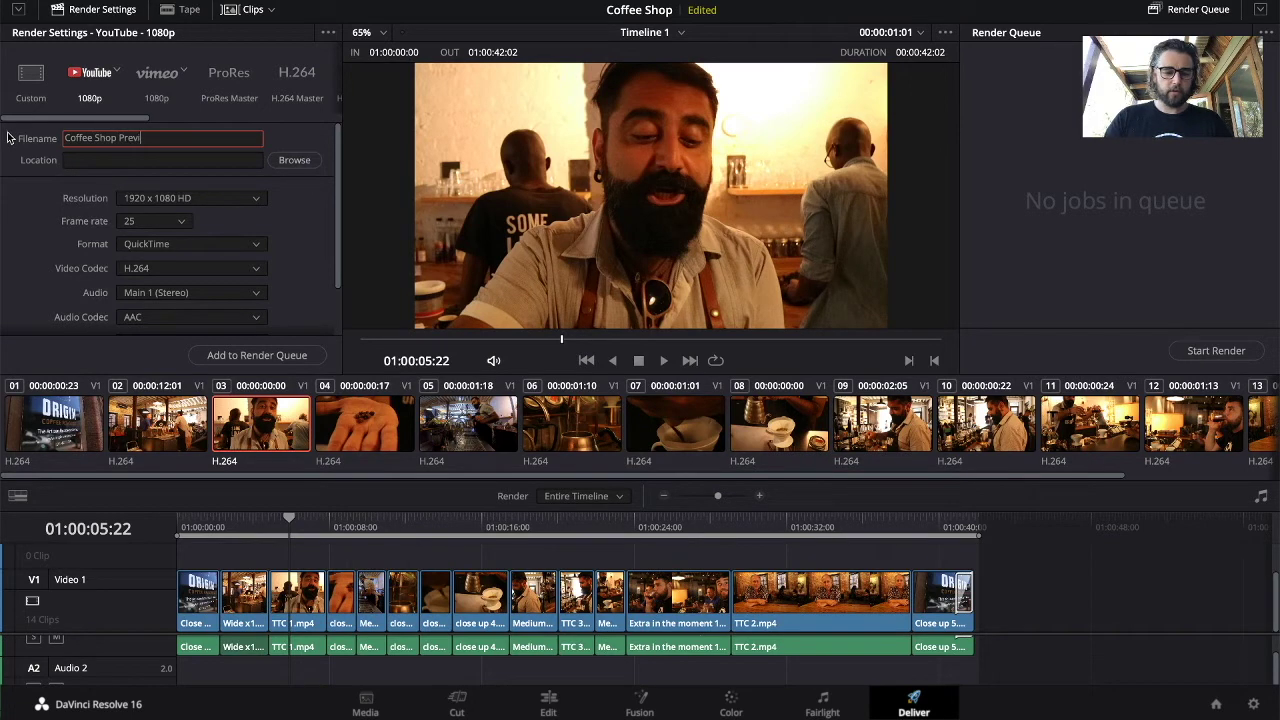
pyautogui.write('ew')
pyautogui.press('Return')
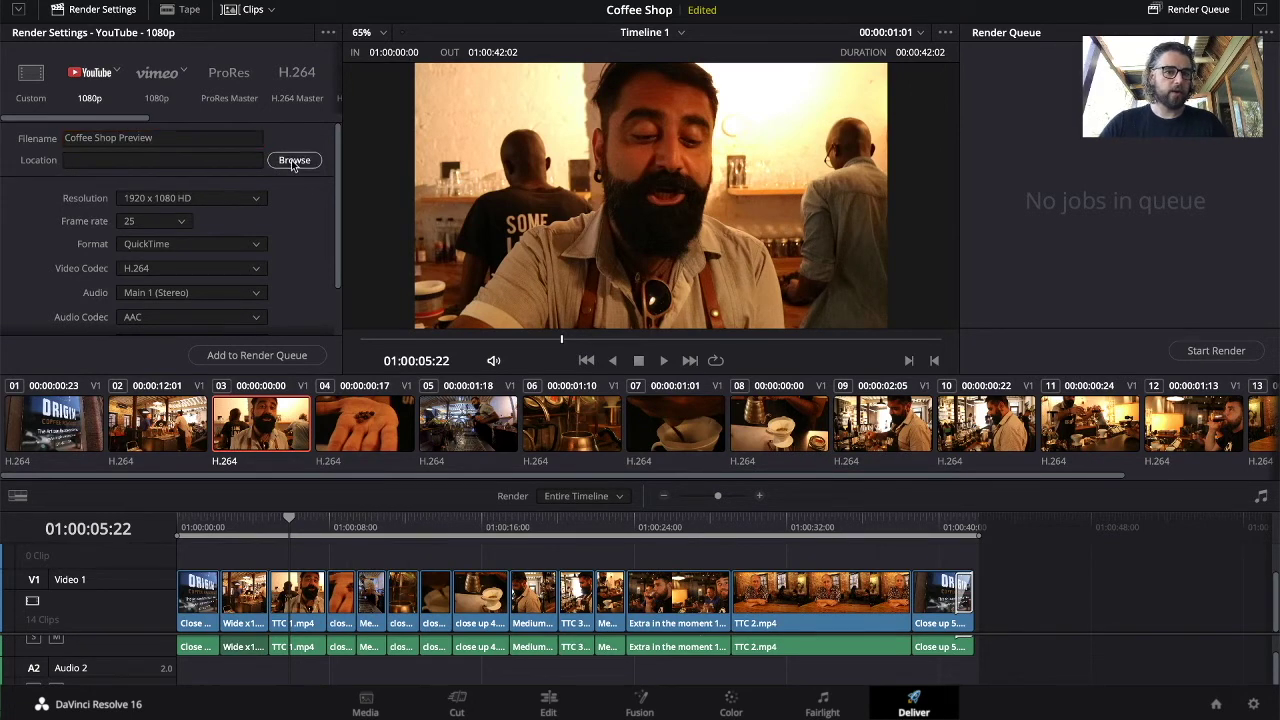
# Choose the Desktop as the save location for the rendered file.
pyautogui.click(727, 227)
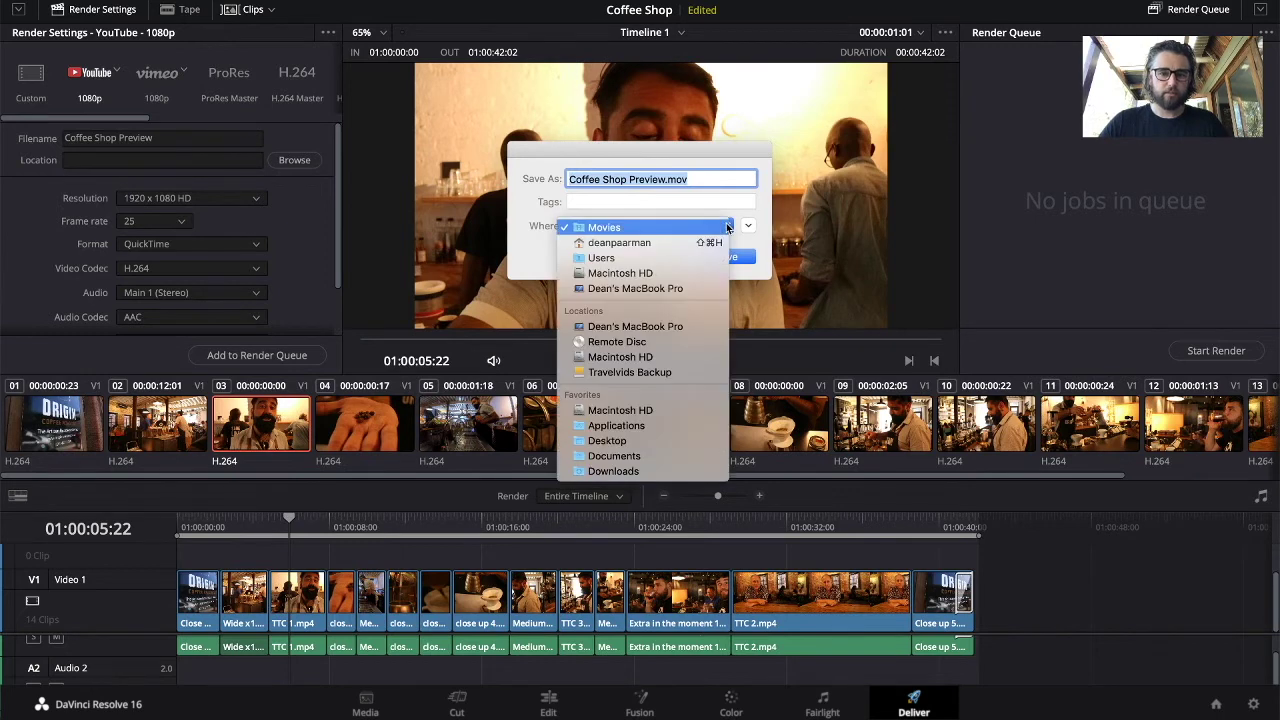
pyautogui.click(628, 440)
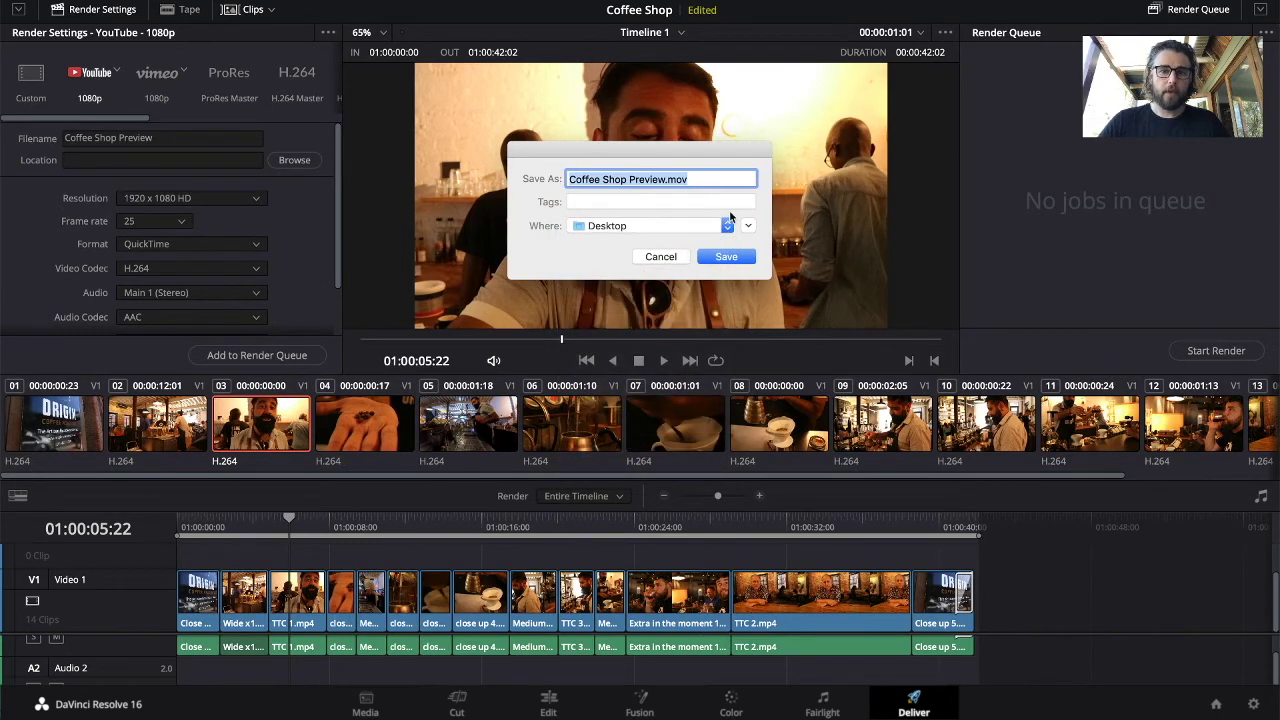
pyautogui.click(728, 258)
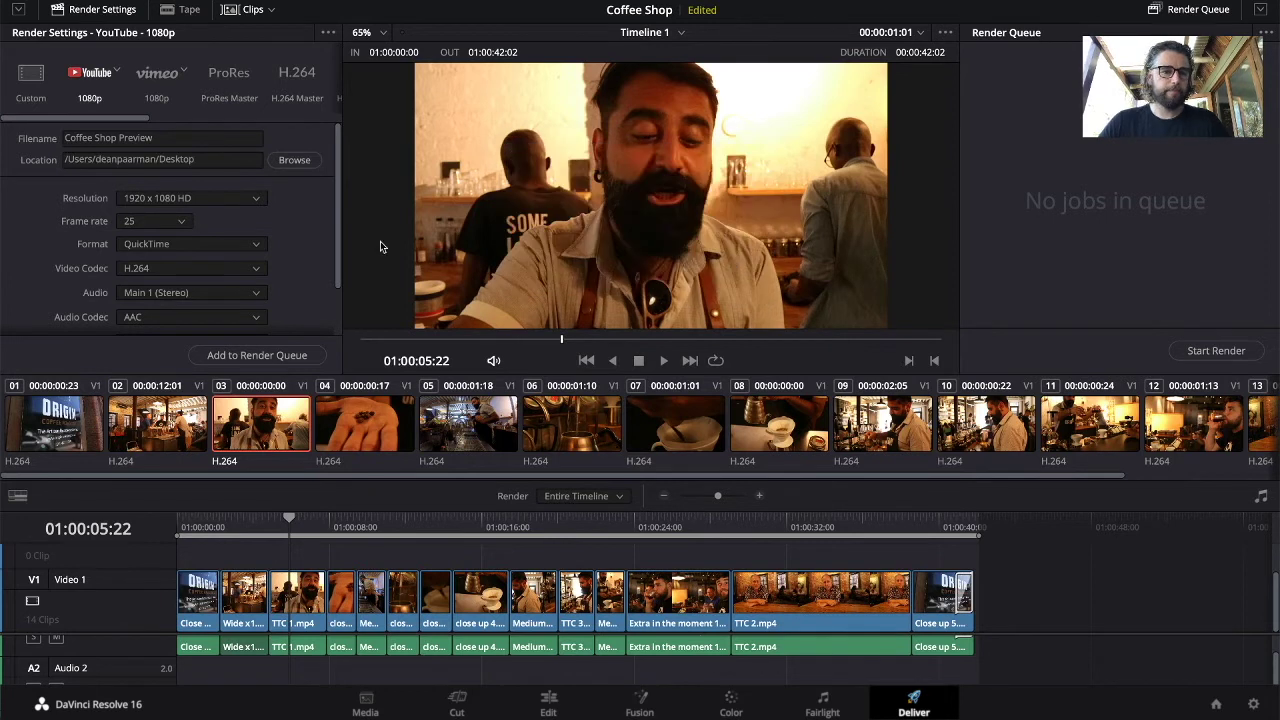
# Add the Coffee Shop Preview job to the render queue and expand the queue panel to full height.
pyautogui.scroll(-2, 278, 208)
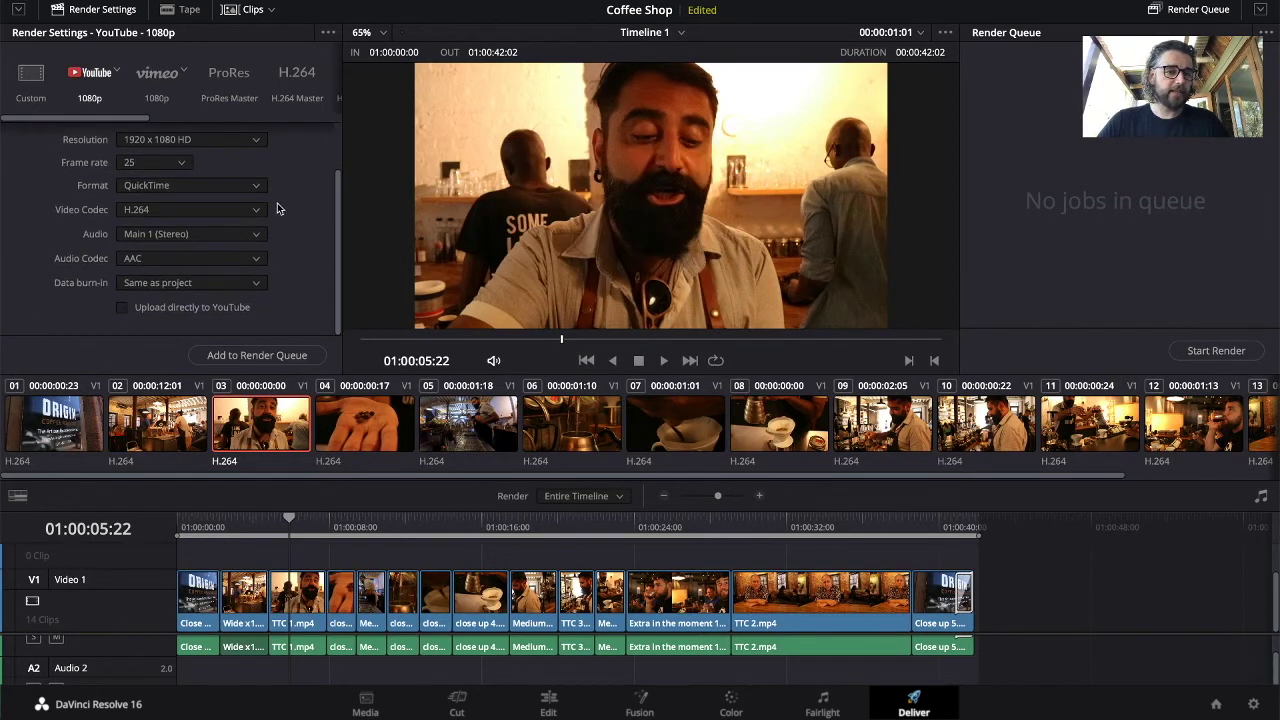
pyautogui.click(255, 357)
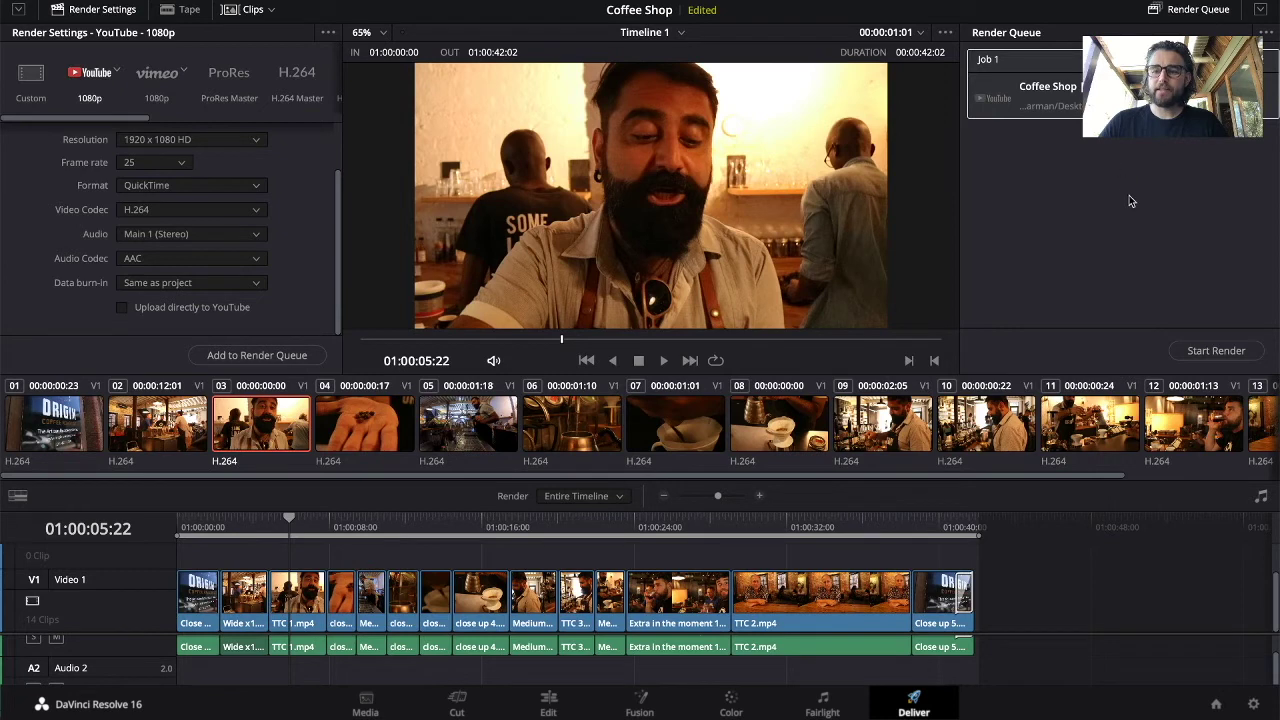
pyautogui.click(1261, 10)
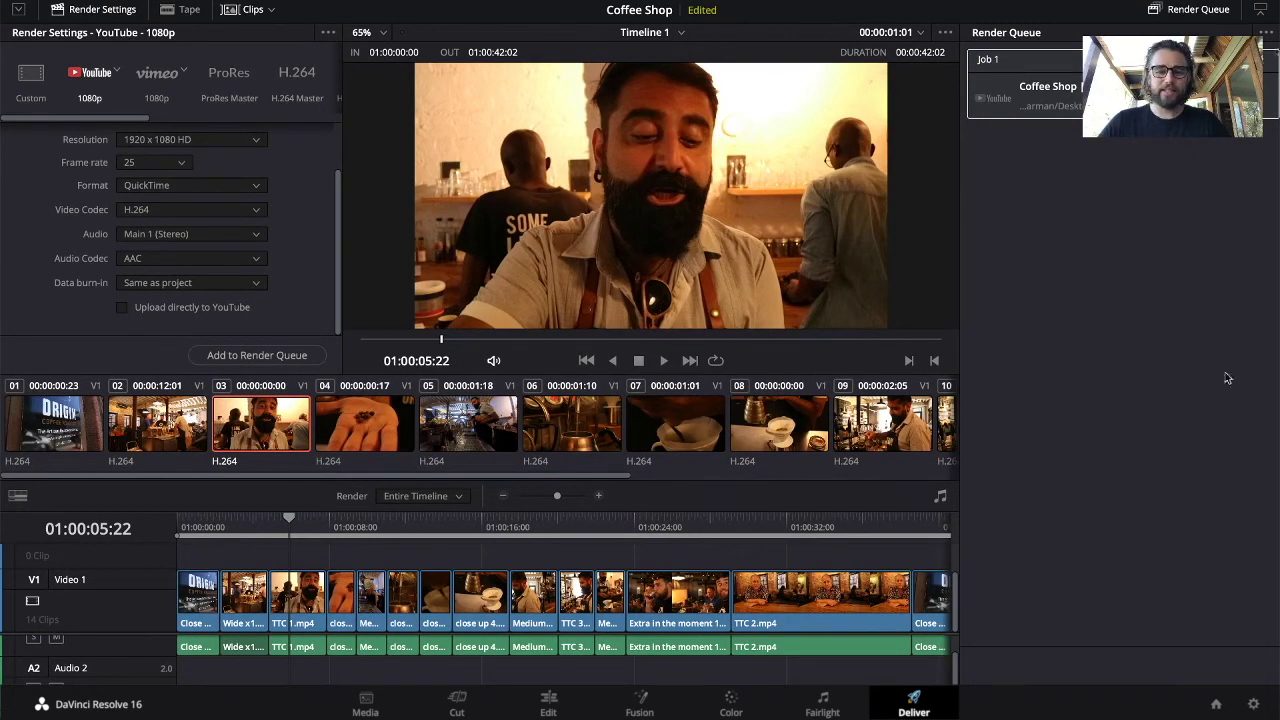
# Switch to the desktop, move the rendered Coffee Shop Preview file to its middle and preview the video.
pyautogui.press('F11')
pyautogui.moveTo(1230, 10); pyautogui.dragTo(621, 283)
pyautogui.press('space')
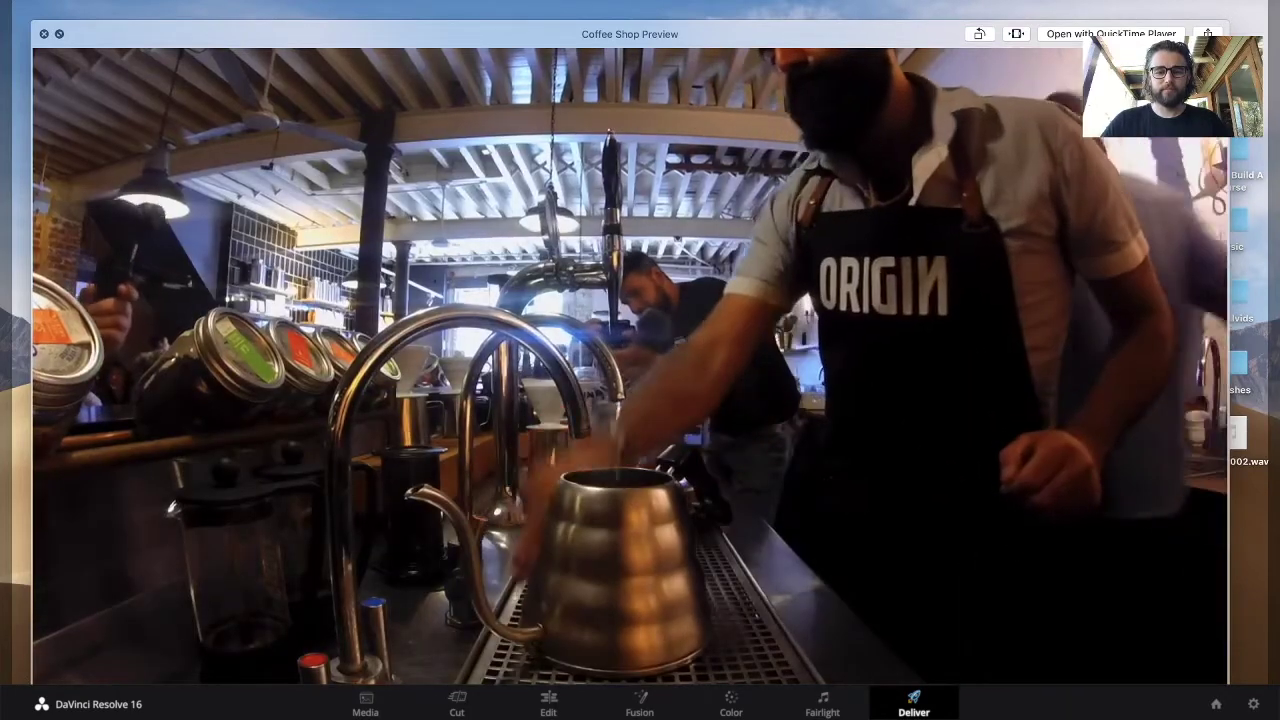
pyautogui.press('space')
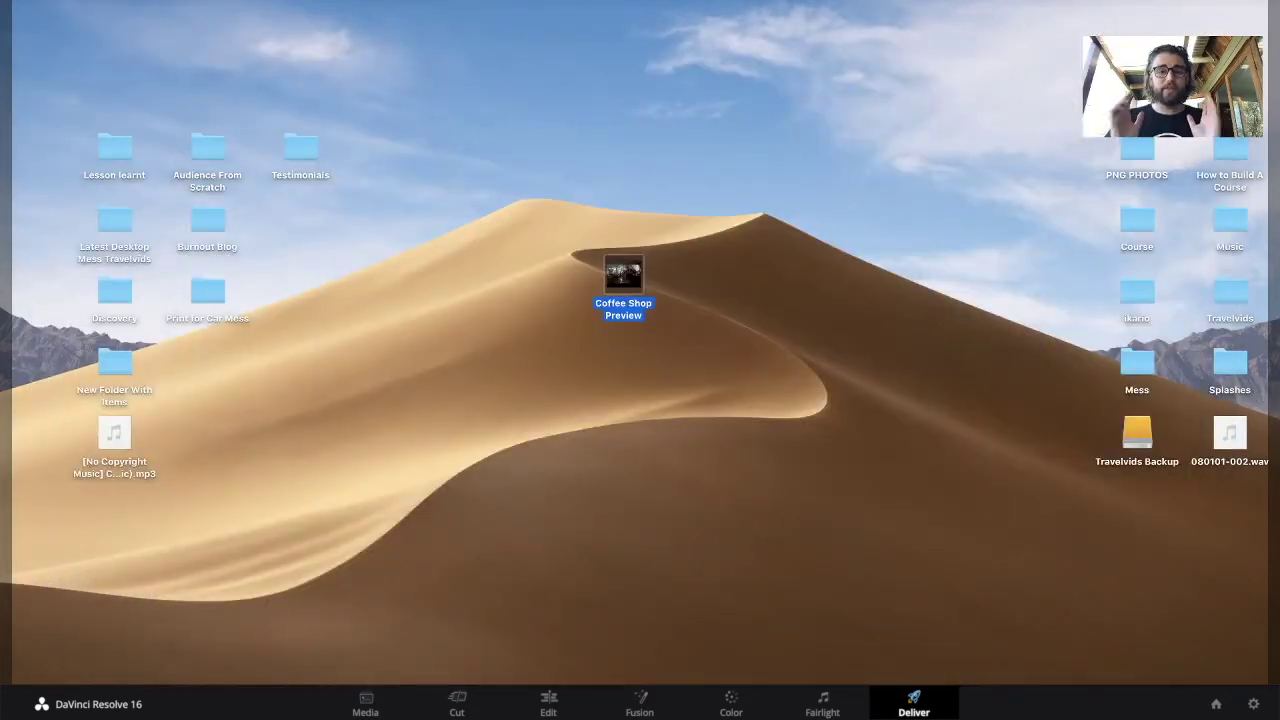
pyautogui.press('F11')
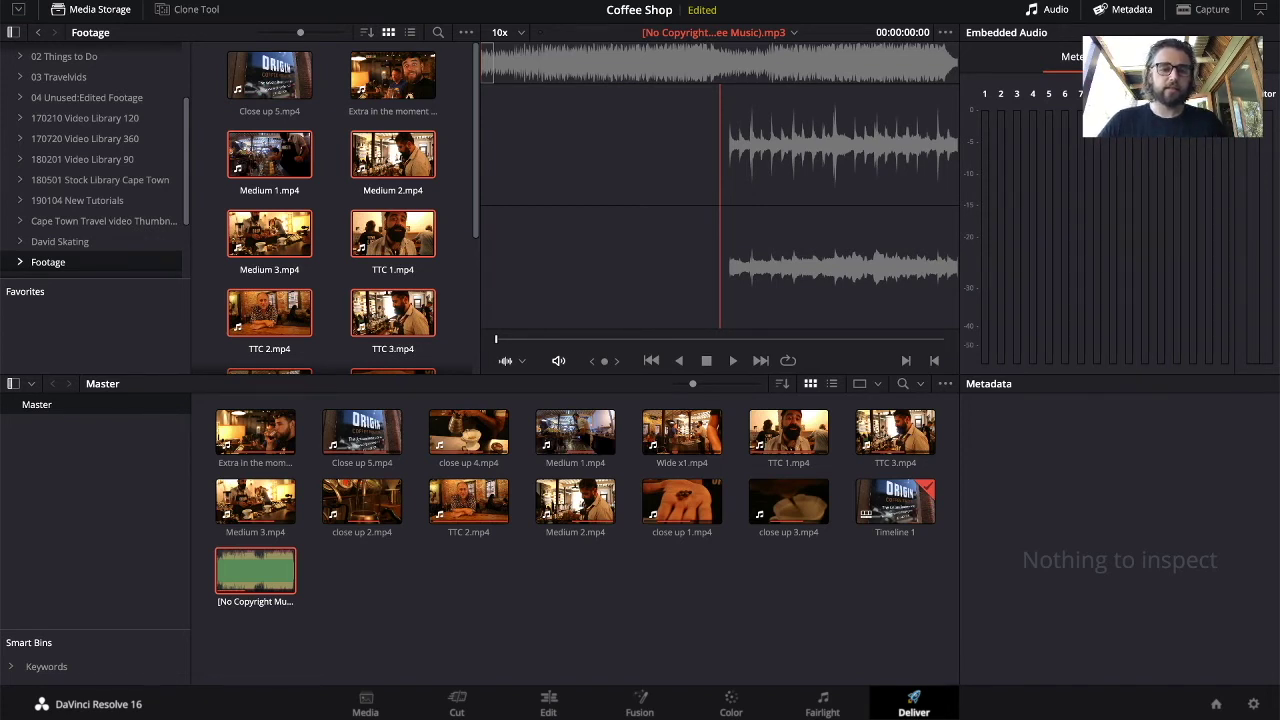
# Review Timeline 1 on the Edit and Cut pages, playing the Cut page from about 01:00:28:20 and stopping at 01:00:37:17.
pyautogui.hotkey('shift', '3')
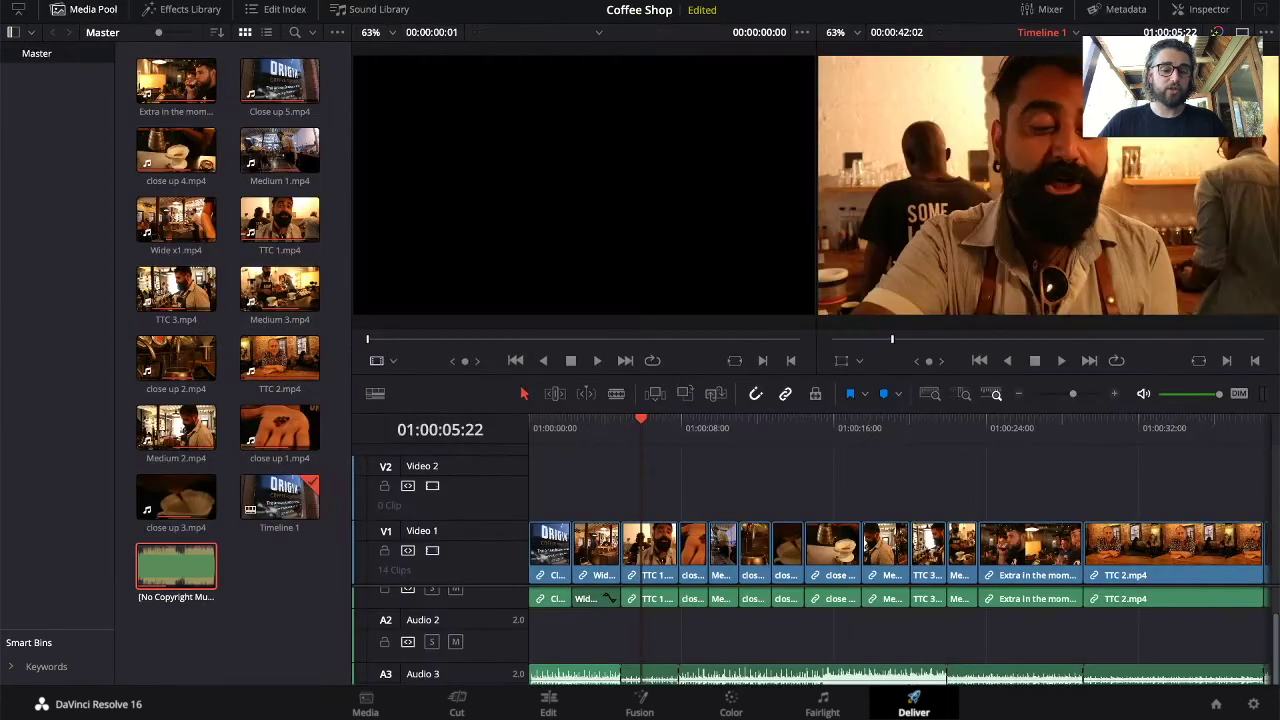
pyautogui.press('l')
pyautogui.press('l')
pyautogui.press('l')
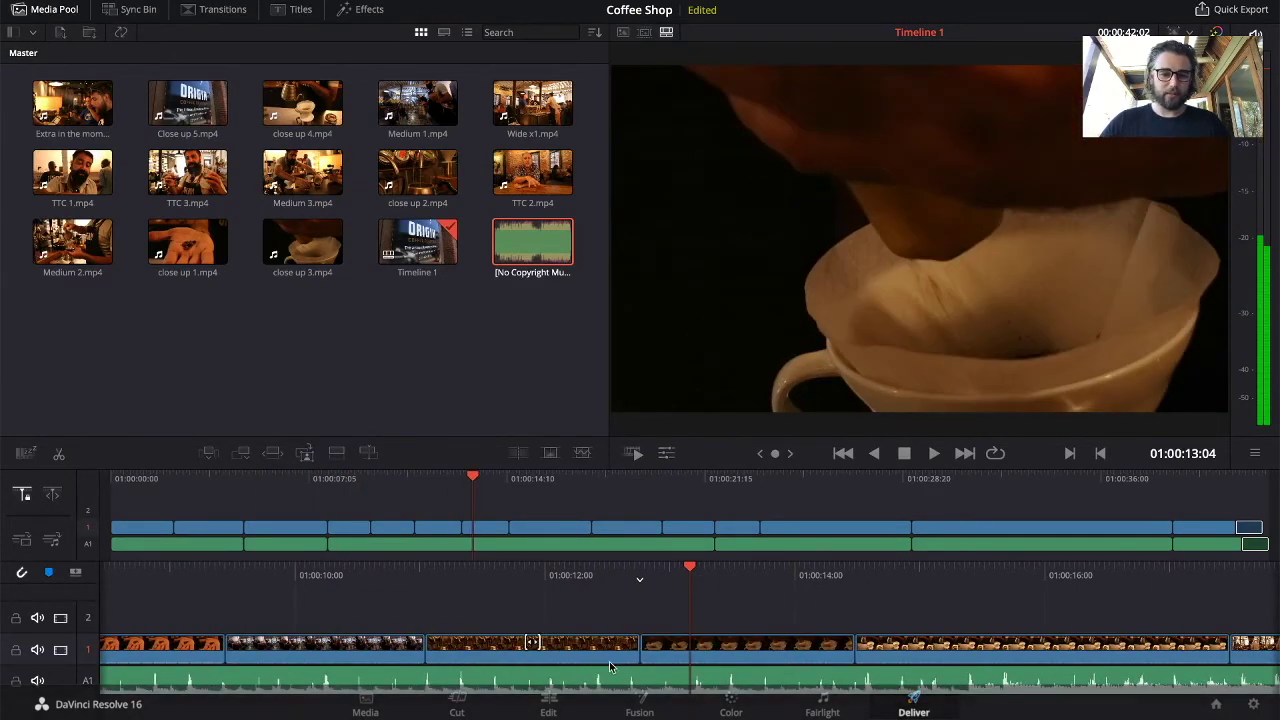
pyautogui.click(924, 479)
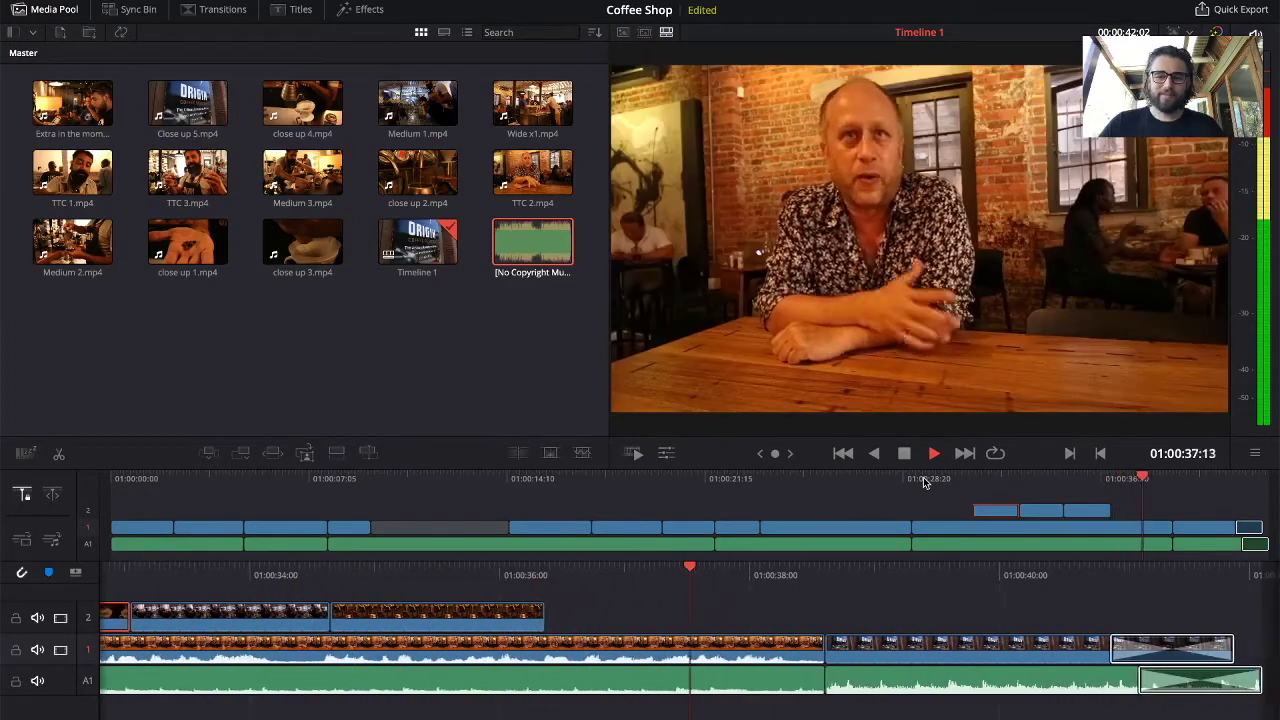
pyautogui.press('space')
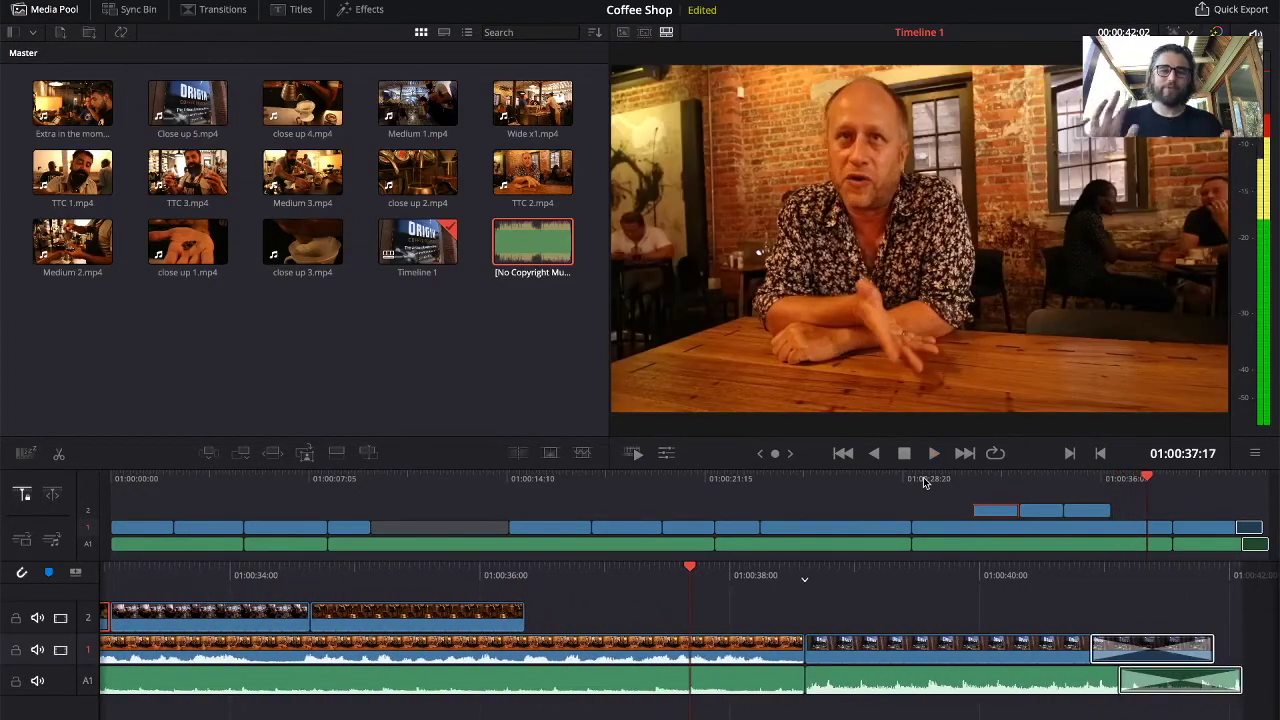